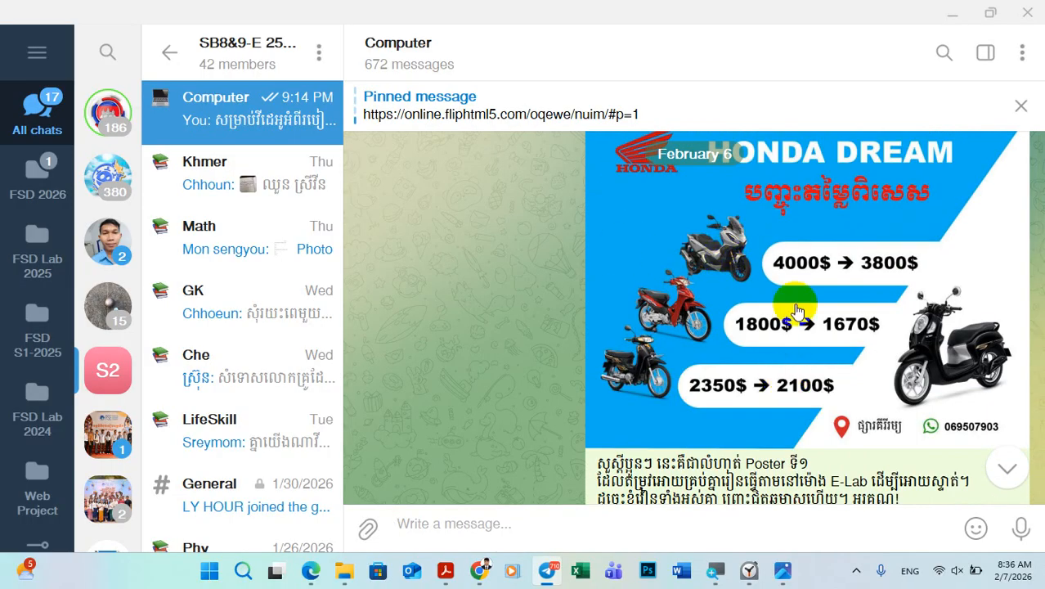
Step: Review the sample Honda Dream poster and the motorcycle image files posted in the Computer chat
scroll(792, 302, "down", 3)
scroll(785, 368, "down", 3)
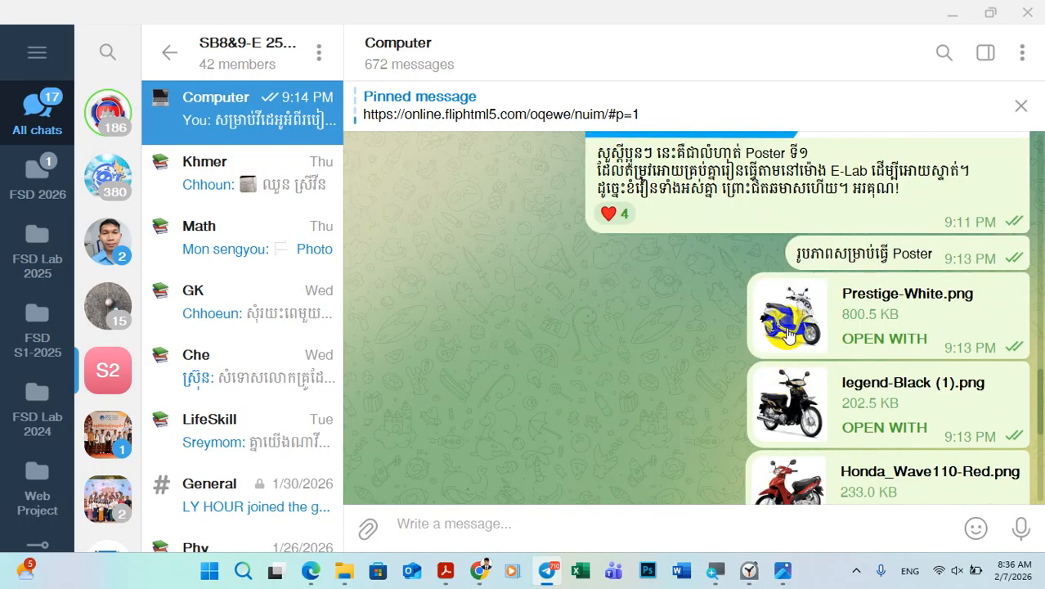
scroll(787, 347, "up", 1)
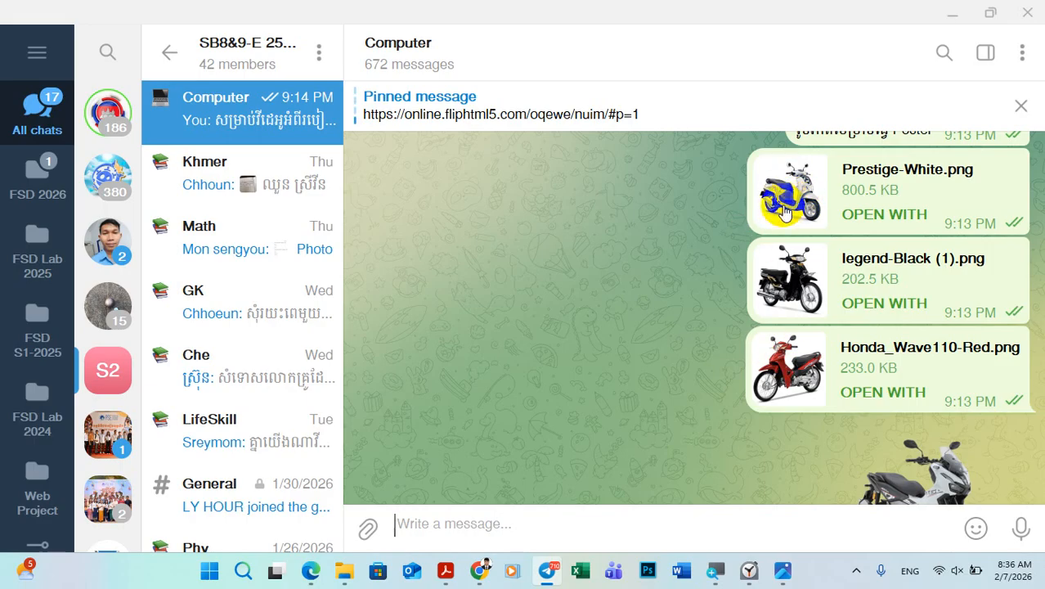
mouse_move(805, 204)
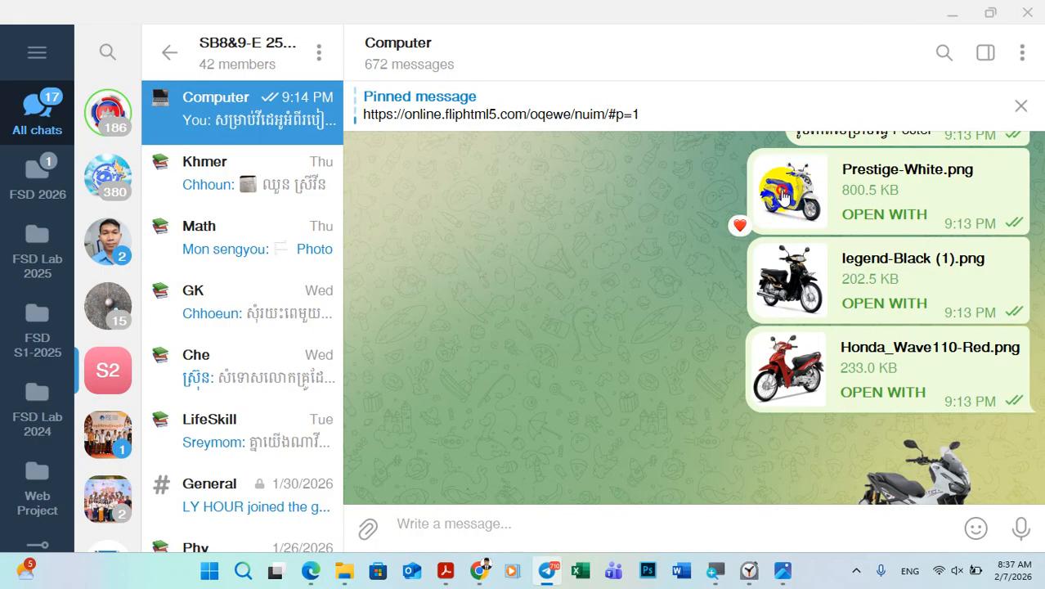
left_click(781, 192)
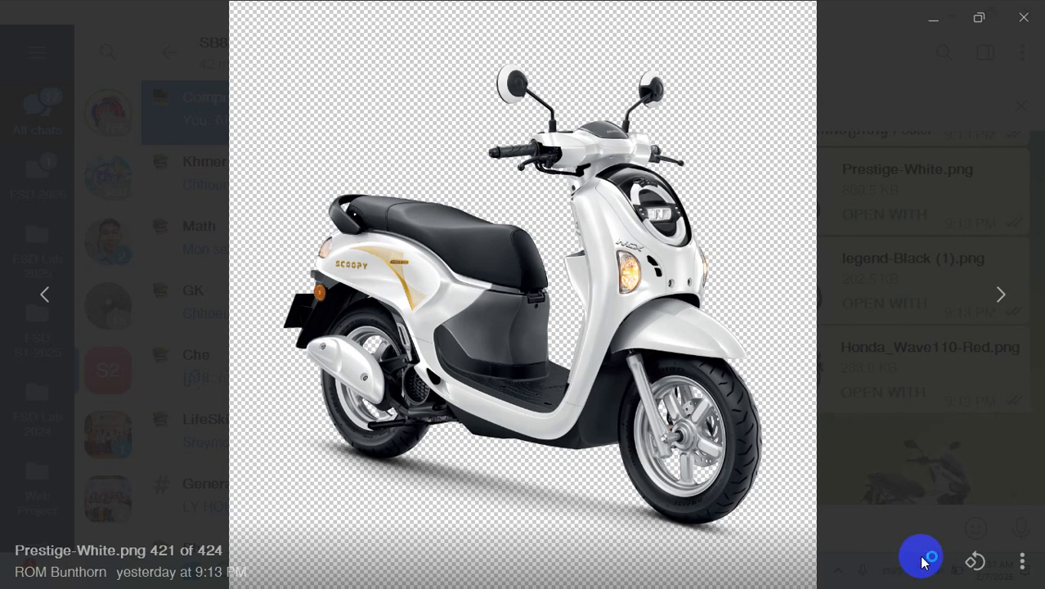
left_click(1022, 561)
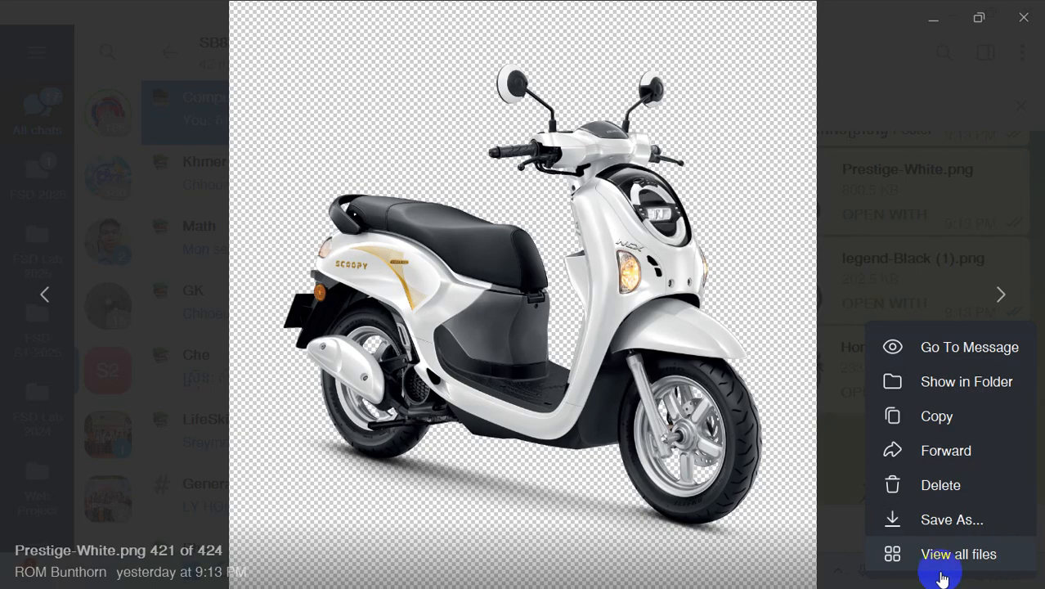
left_click(1022, 563)
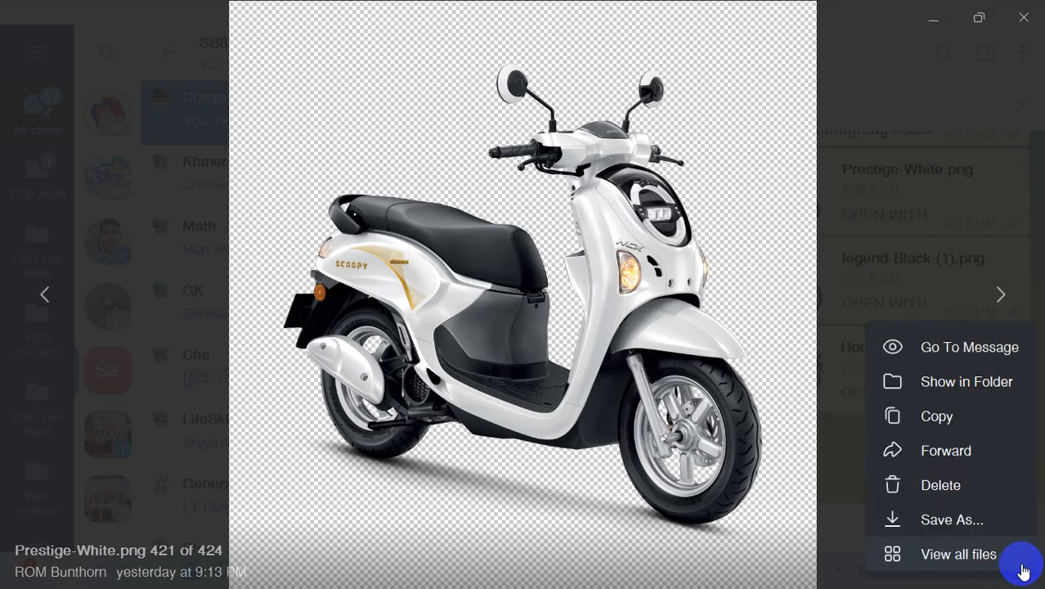
left_click(946, 521)
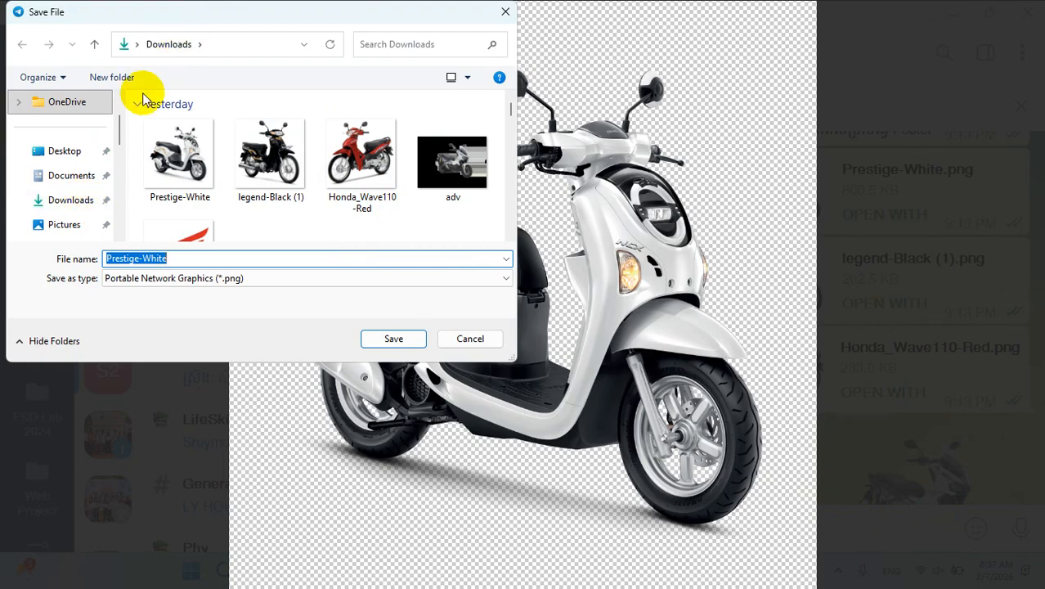
left_click(82, 205)
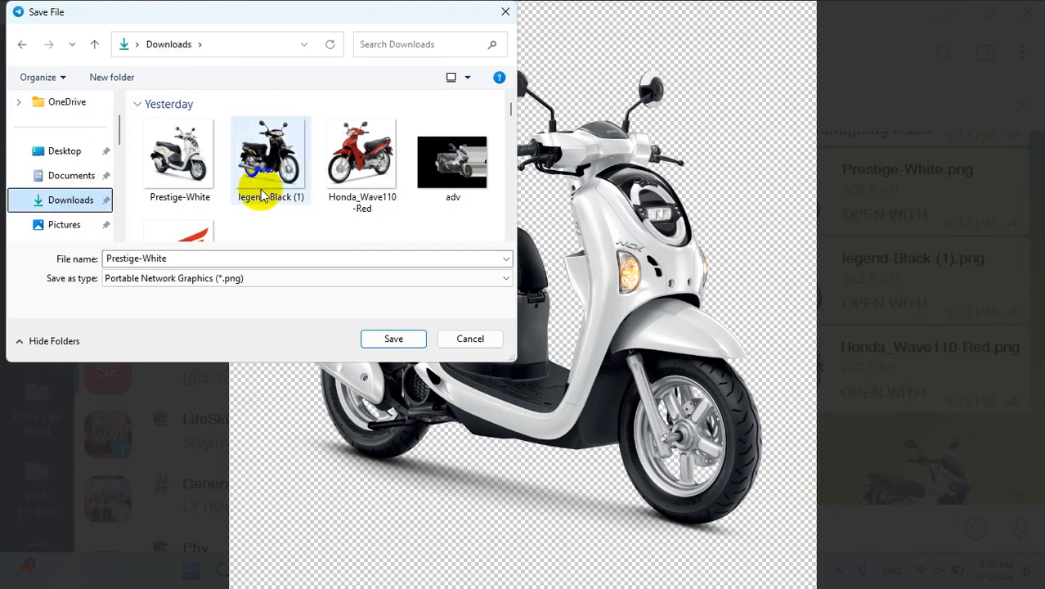
left_click(483, 339)
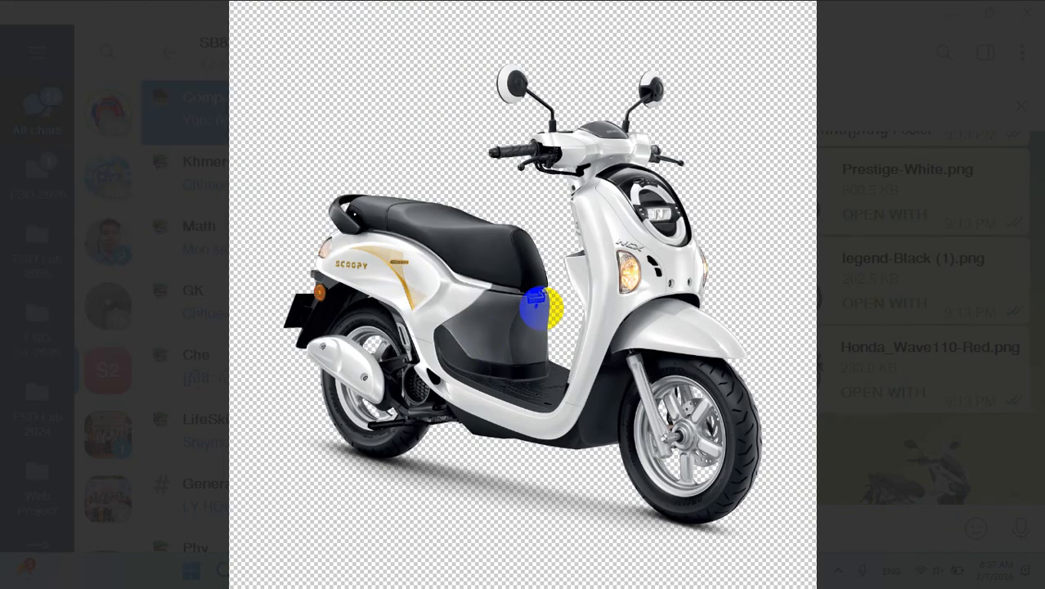
left_click(870, 252)
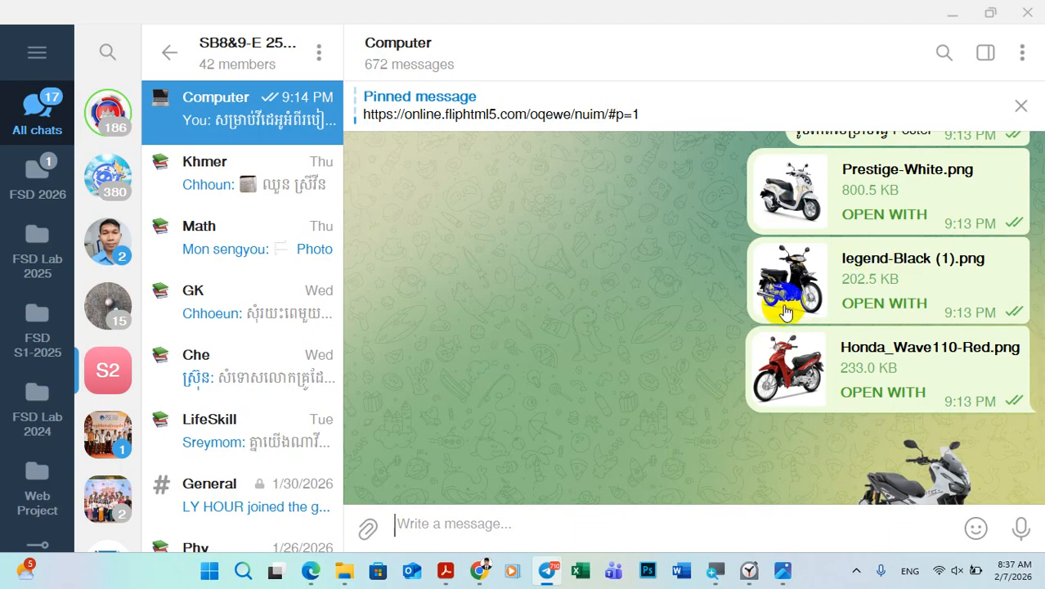
Step: Look through the remaining poster images in the chat, previewing adv.png, and go back to the sample poster
scroll(818, 311, "down", 3)
scroll(895, 372, "up", 3)
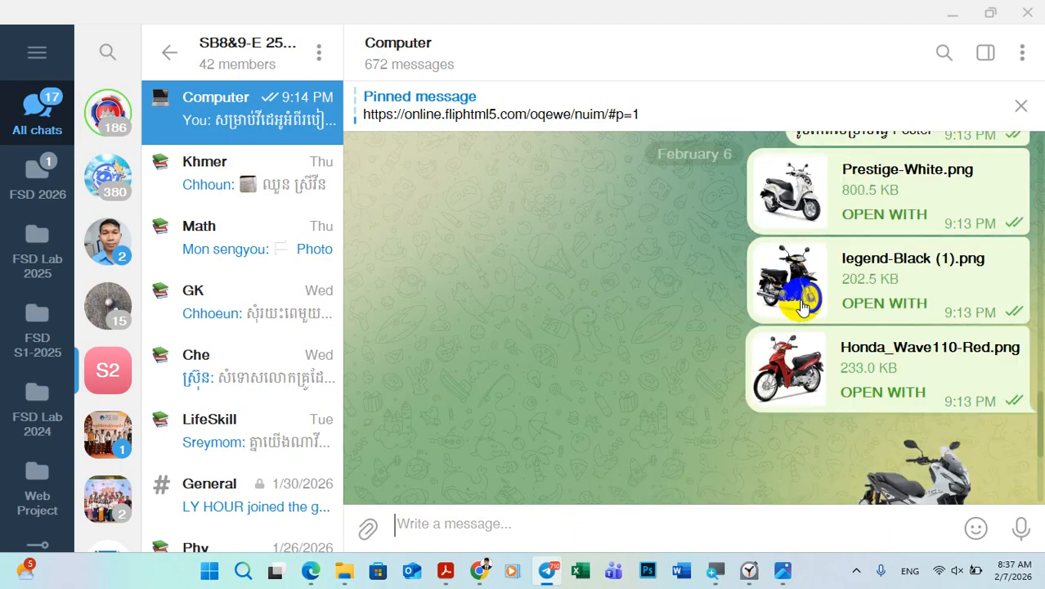
scroll(875, 295, "down", 4)
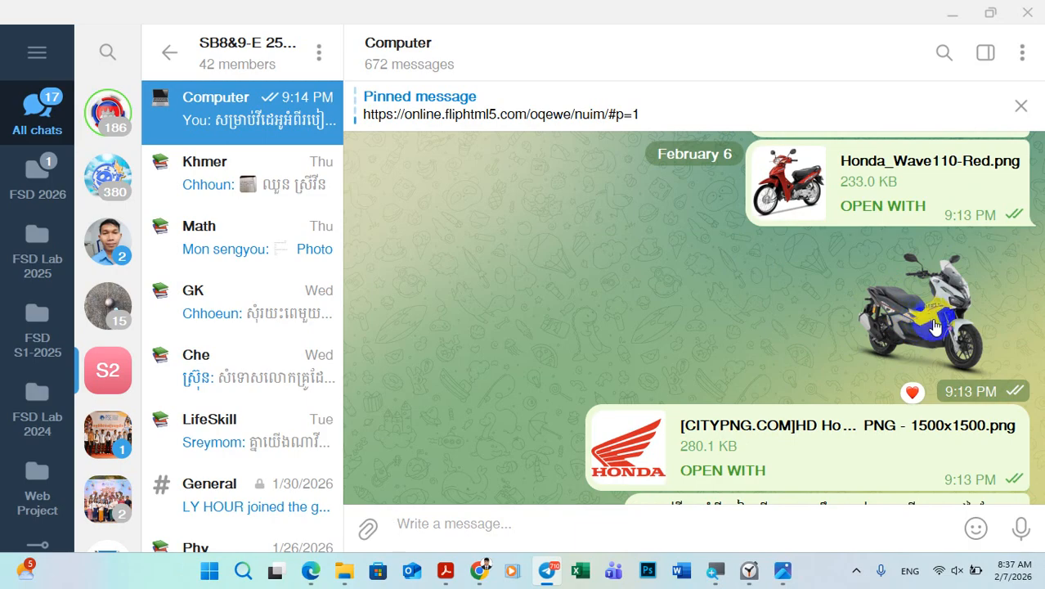
left_click(935, 325)
left_click(1022, 553)
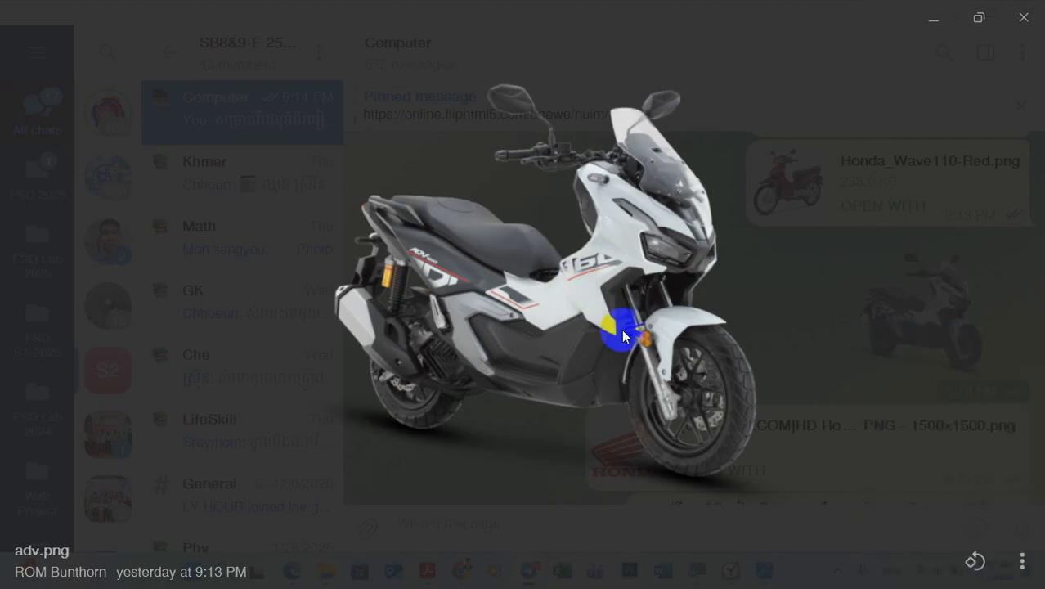
left_click(805, 325)
scroll(677, 327, "down", 2)
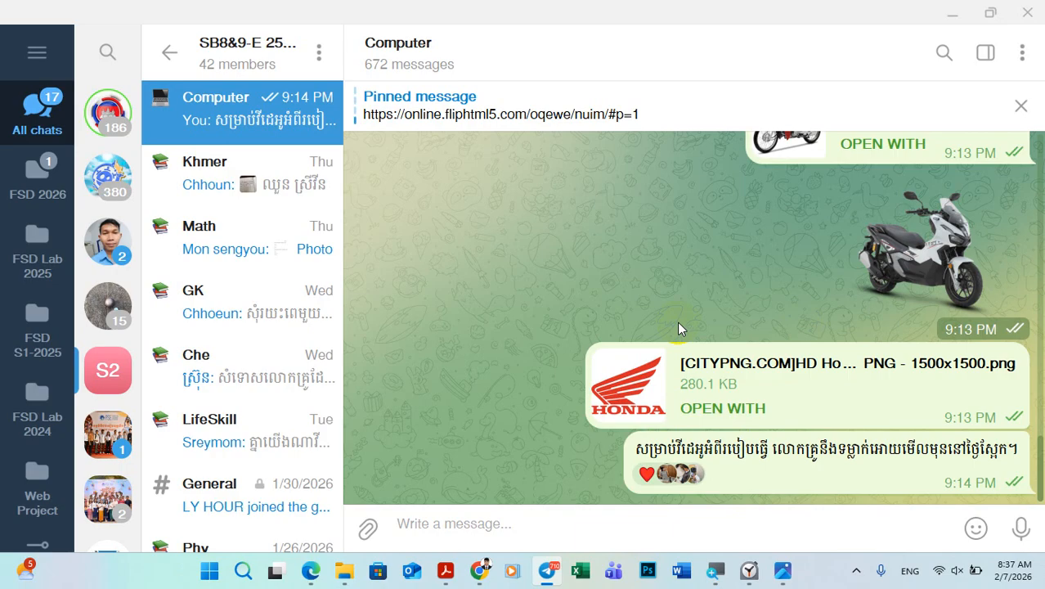
scroll(677, 327, "up", 5)
scroll(677, 327, "up", 3)
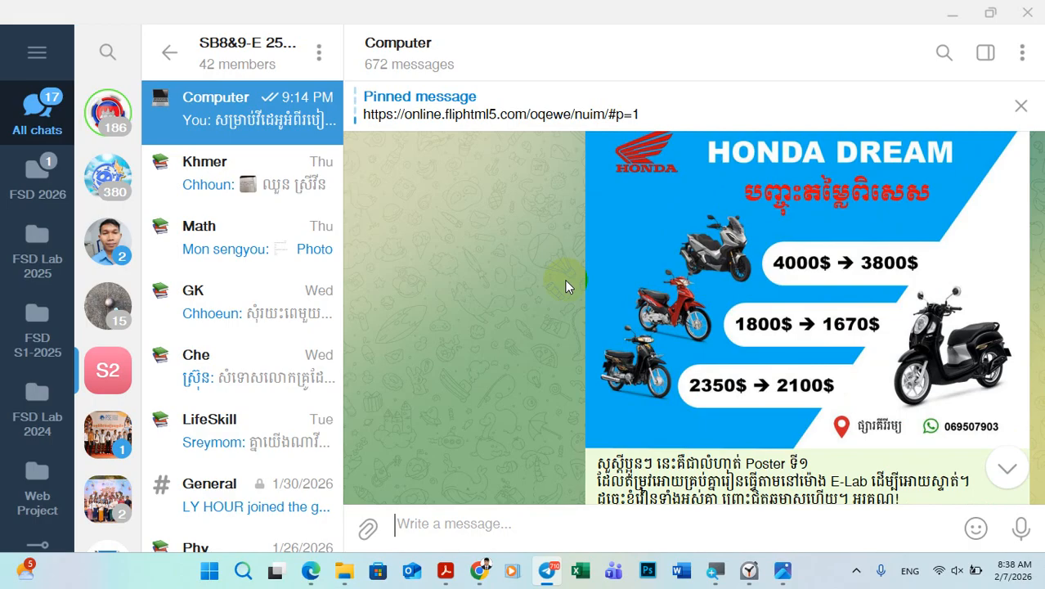
Step: Switch to Word and create a new blank document
left_click(684, 575)
mouse_move(708, 570)
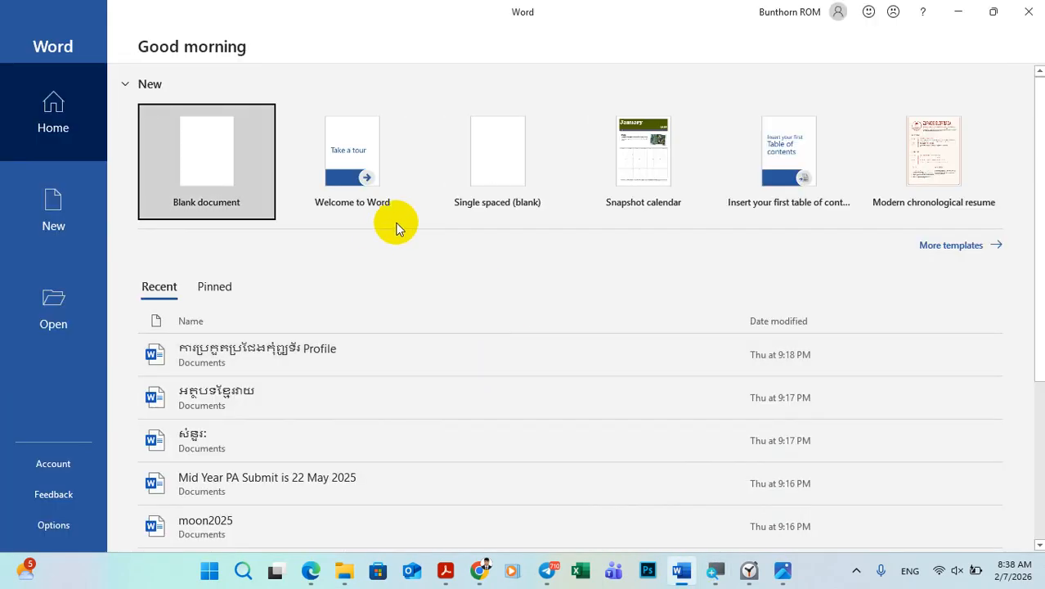
left_click(205, 155)
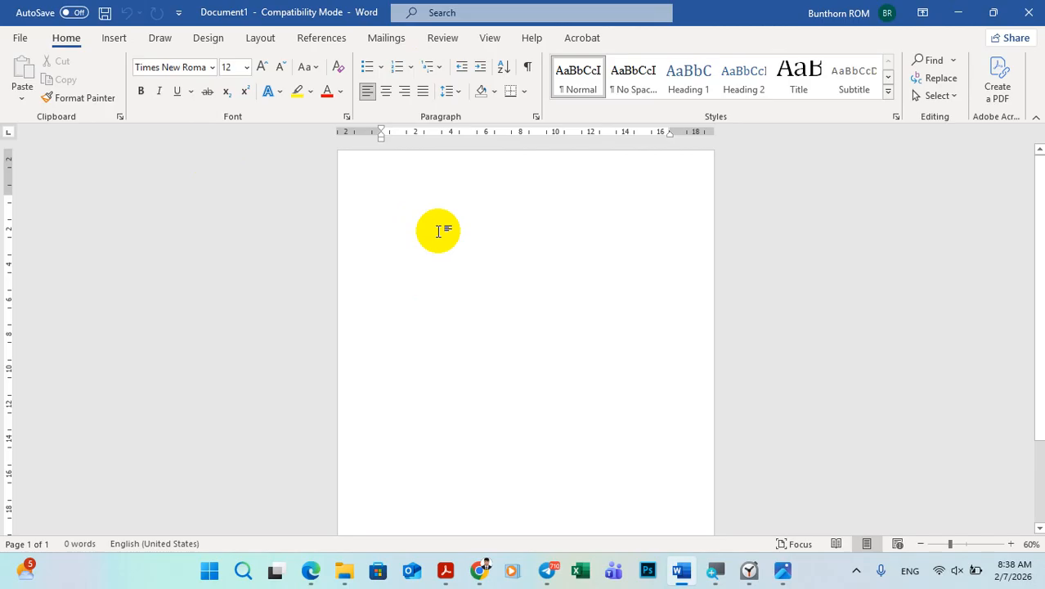
Step: Set the document's page margins to Narrow and the paper size to A4
left_click(253, 39)
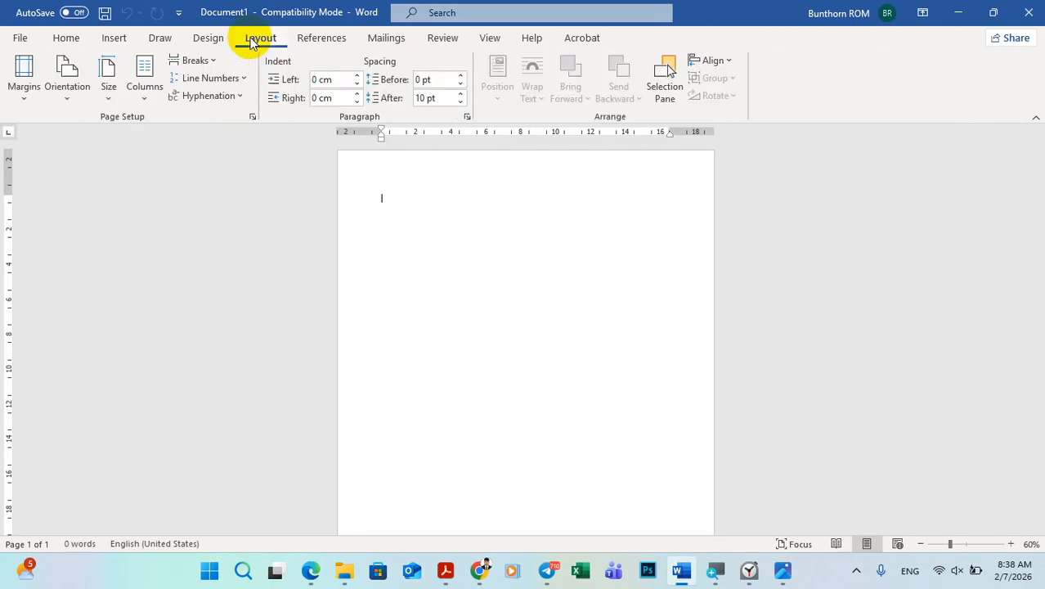
left_click(22, 90)
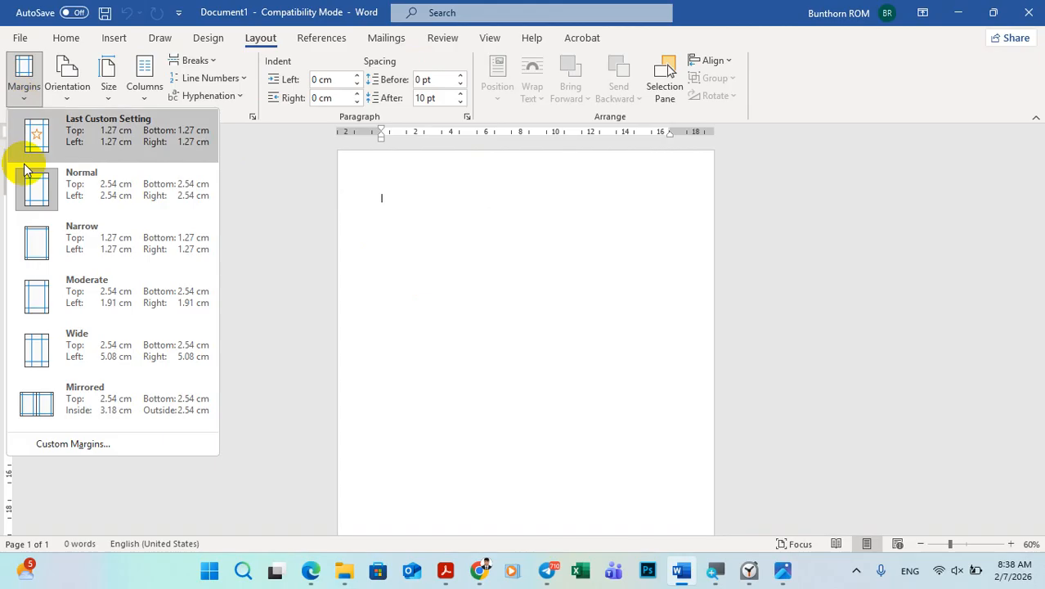
left_click(75, 251)
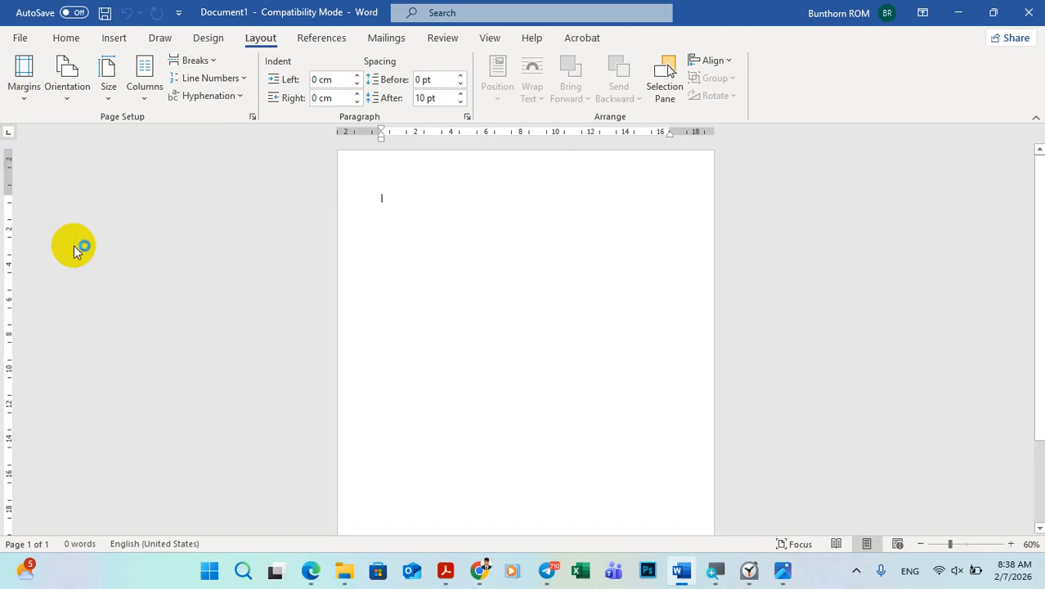
left_click(109, 81)
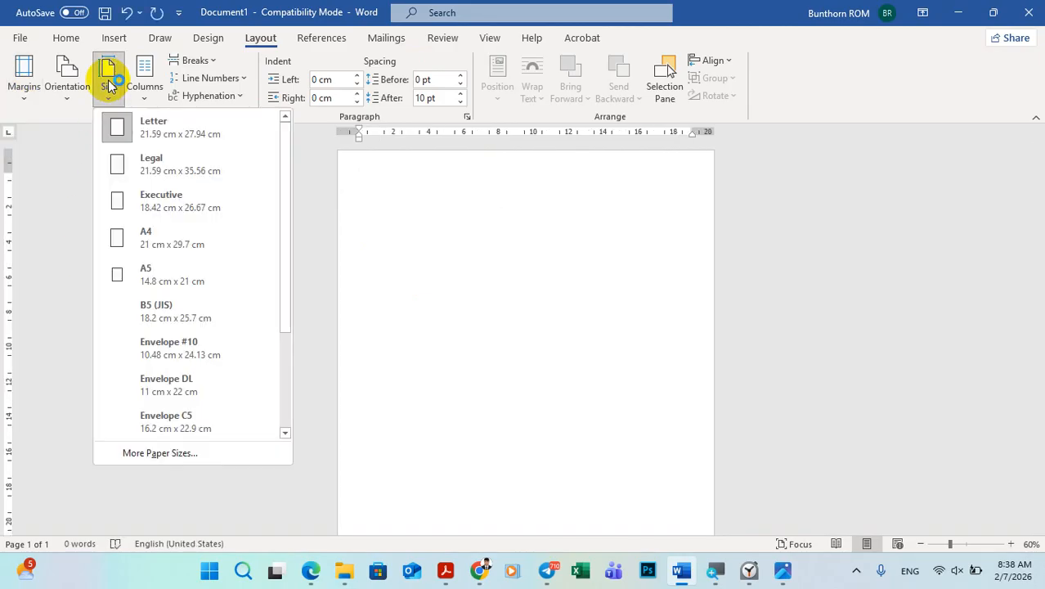
left_click(191, 236)
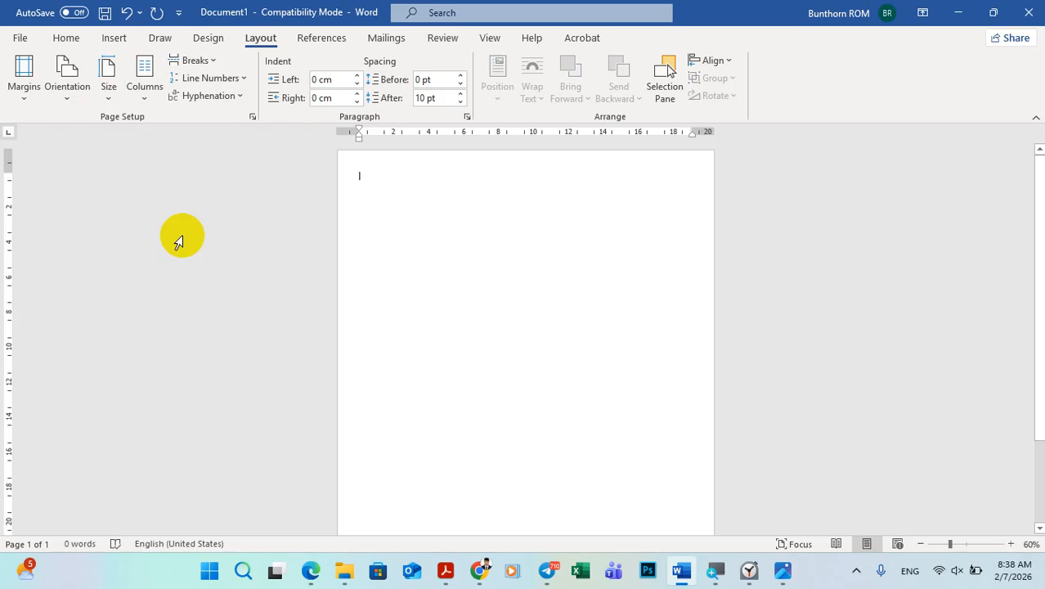
Step: Check the layout of the sample poster Slide1.JPG in Photos and set the Word page orientation to landscape
left_click(783, 571)
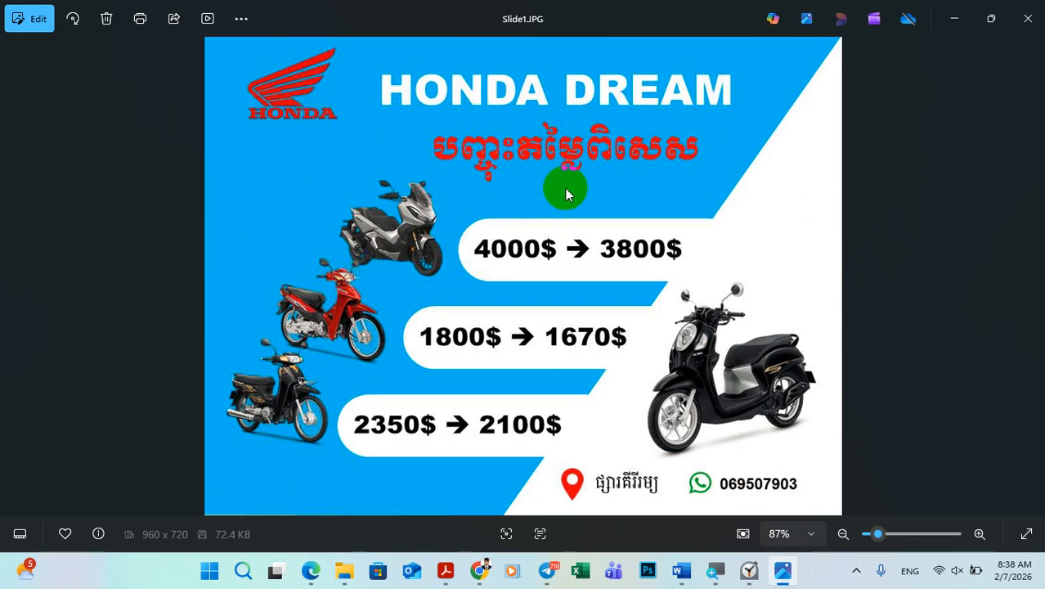
left_click(682, 570)
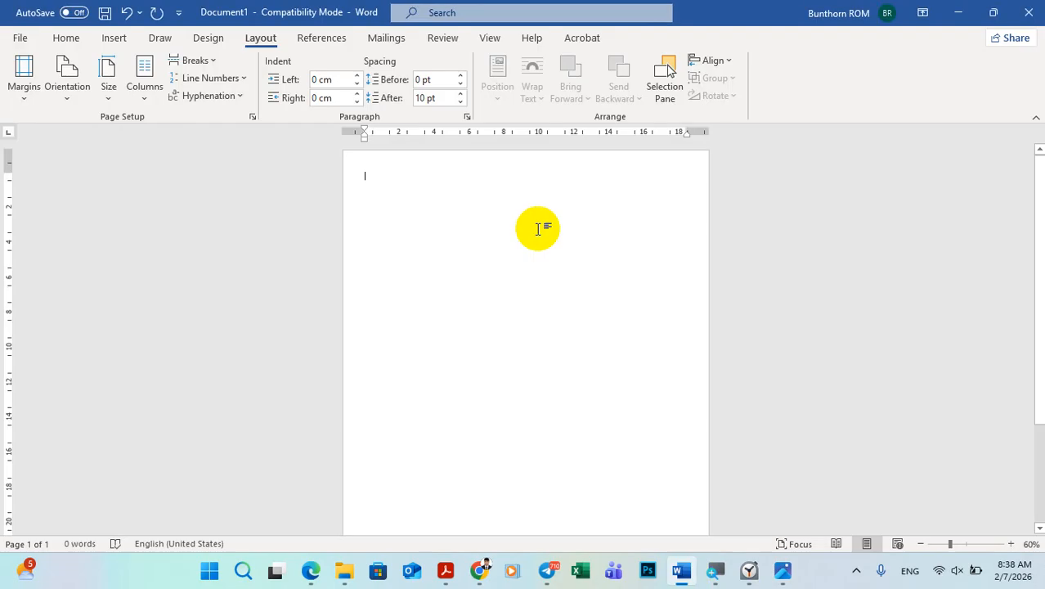
left_click(67, 86)
left_click(105, 165)
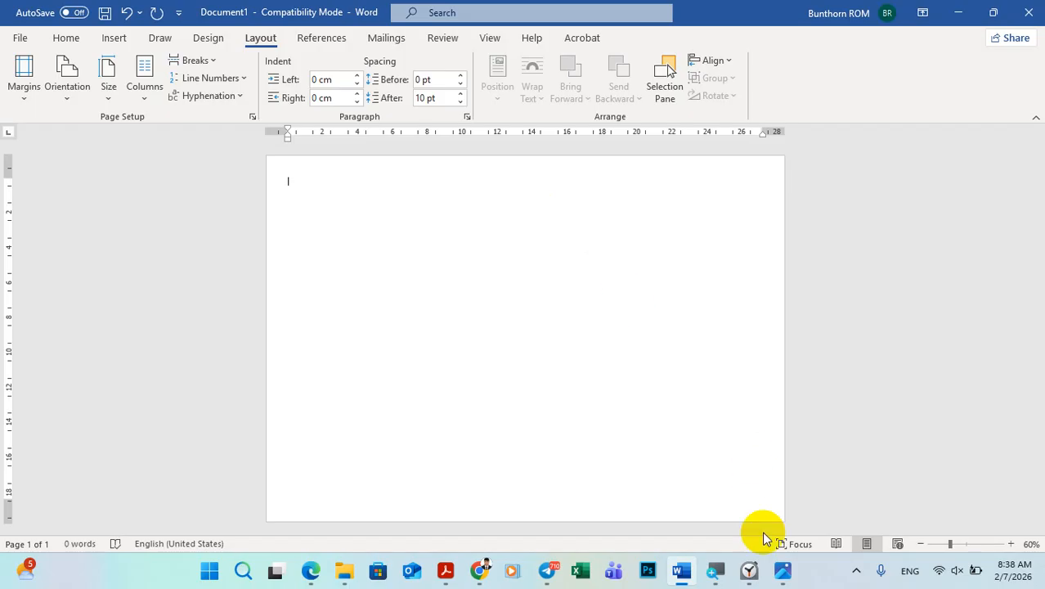
Step: Check the sample poster's background and set the Word document's page color to a matching bright blue
left_click(782, 570)
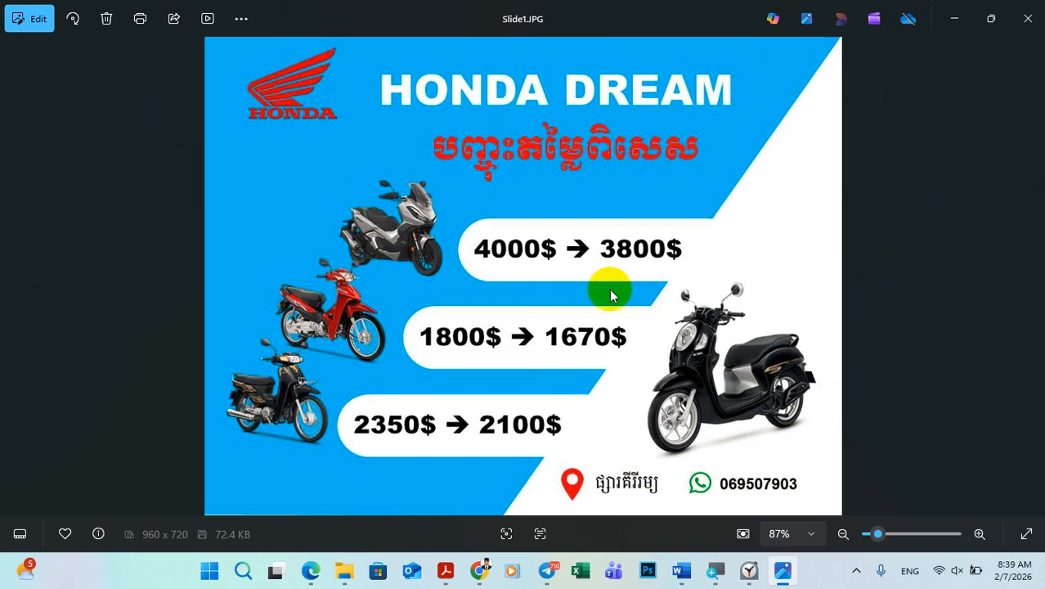
left_click(783, 570)
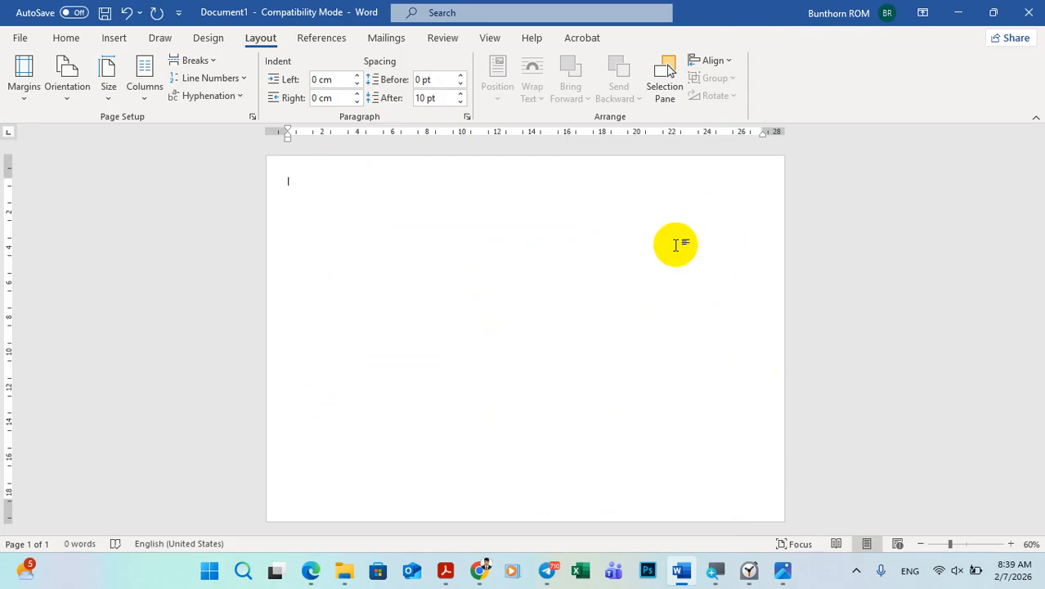
left_click(208, 41)
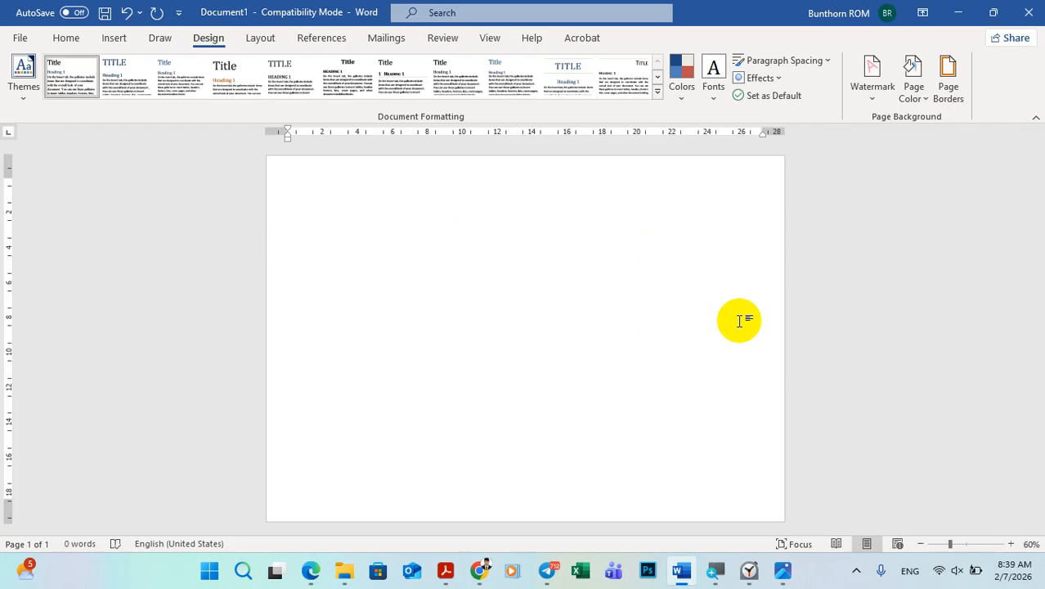
left_click(916, 95)
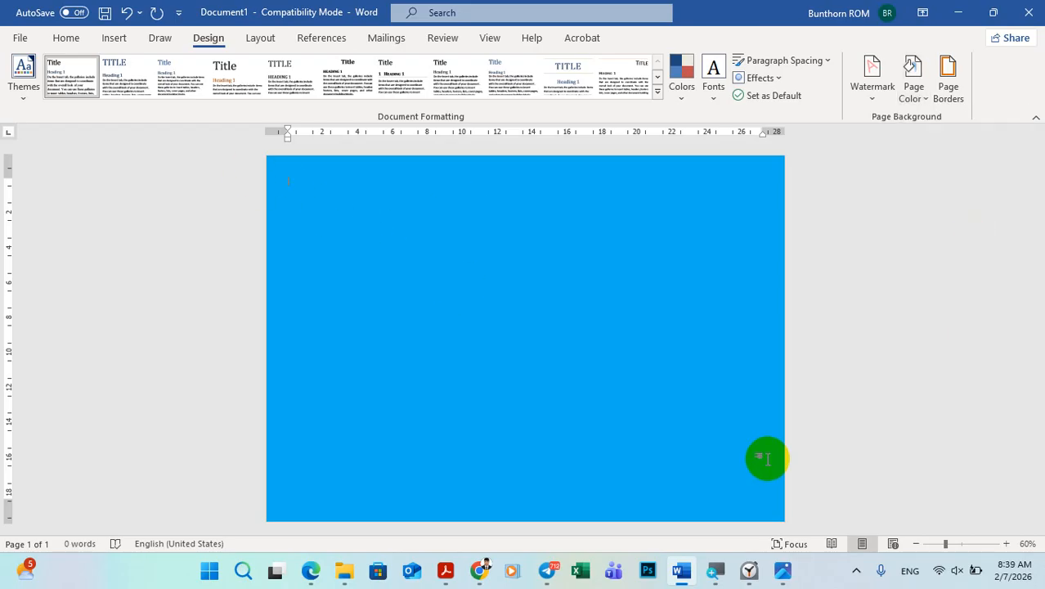
Step: Check the sample poster's diagonal area and draw a right triangle about 16 cm high and 15.8 cm wide mid-page in Word
left_click(782, 570)
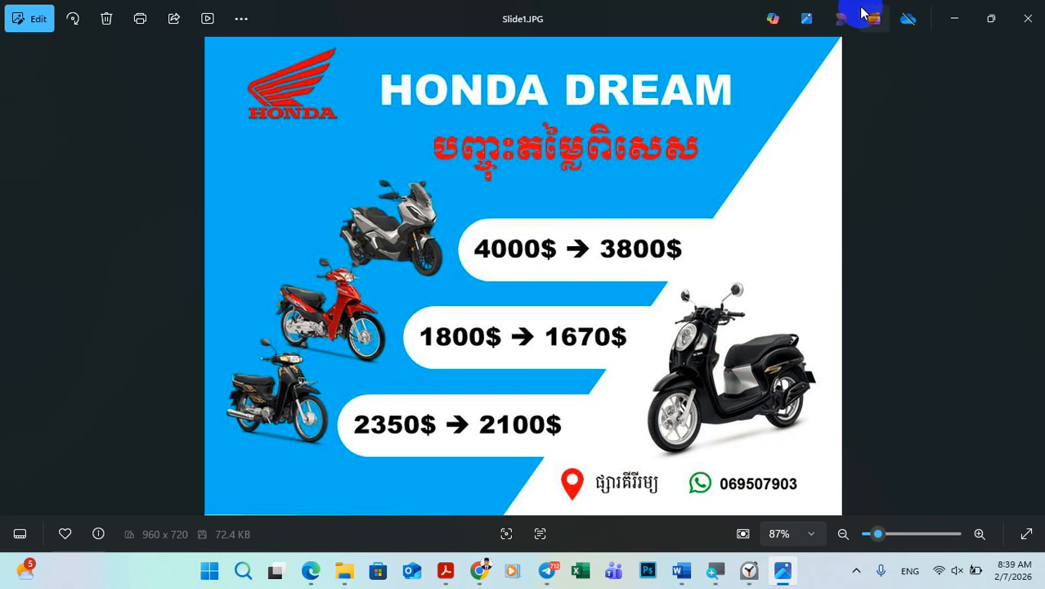
left_click(679, 570)
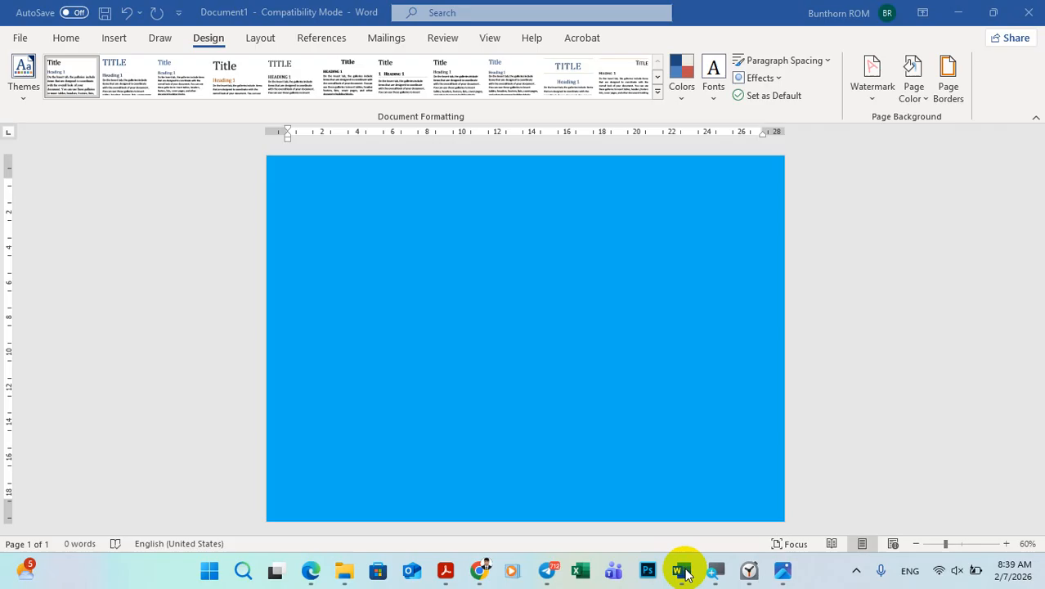
left_click(114, 38)
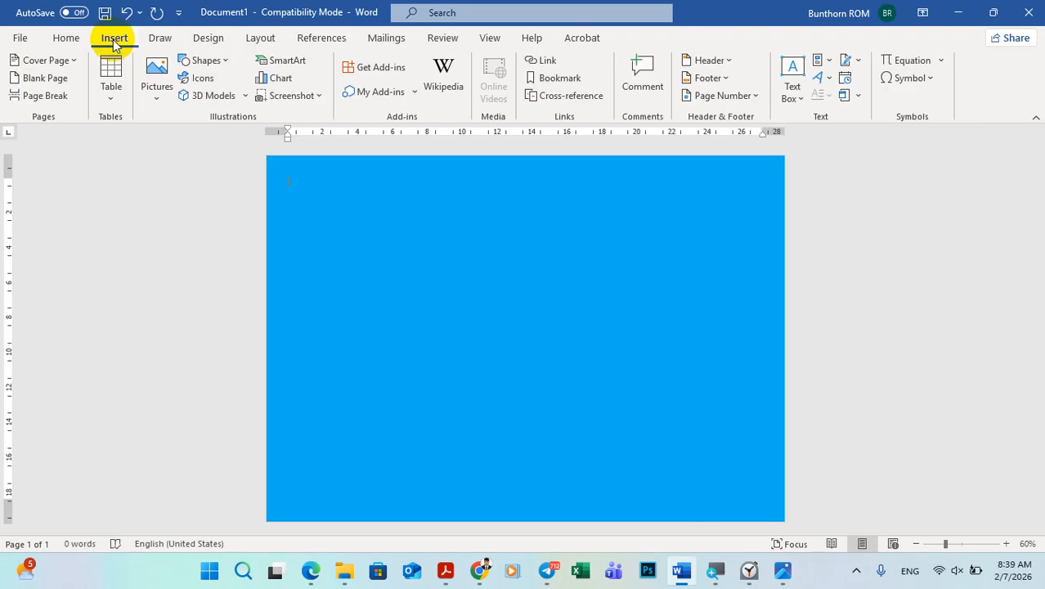
left_click(206, 60)
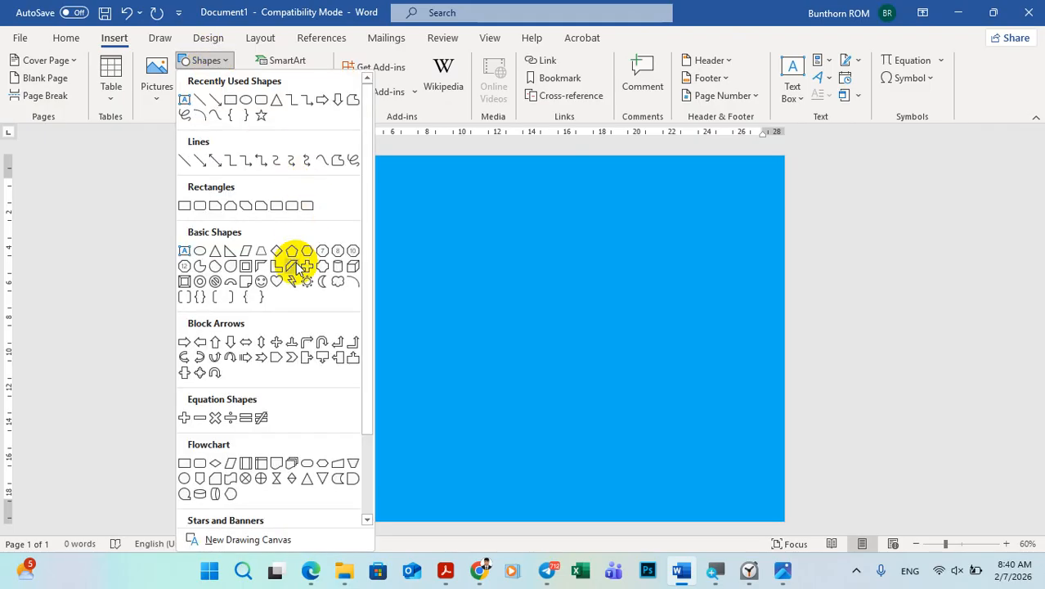
scroll(299, 268, "down", 3)
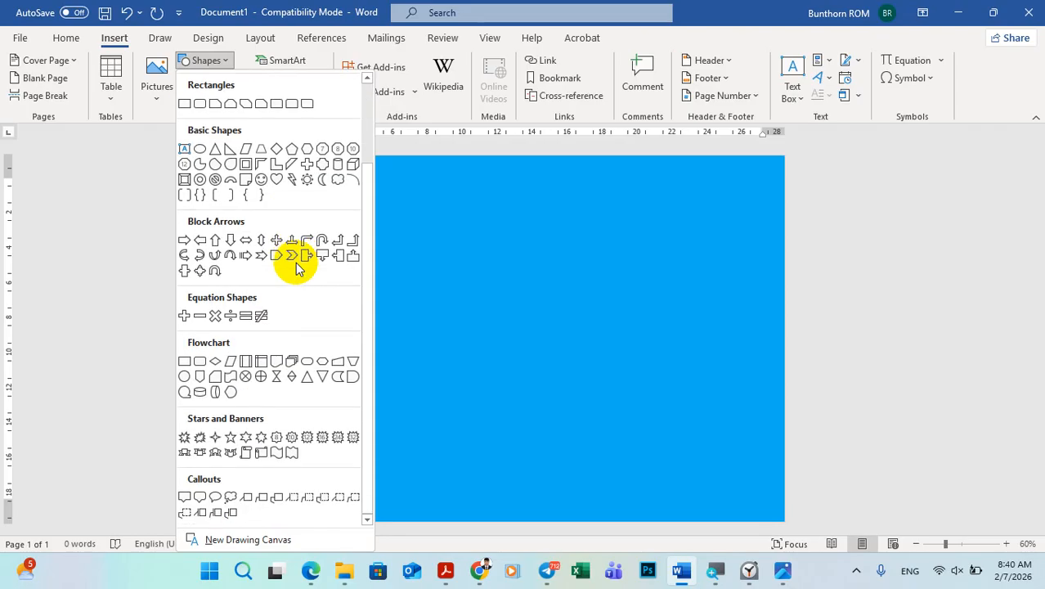
scroll(299, 266, "up", 3)
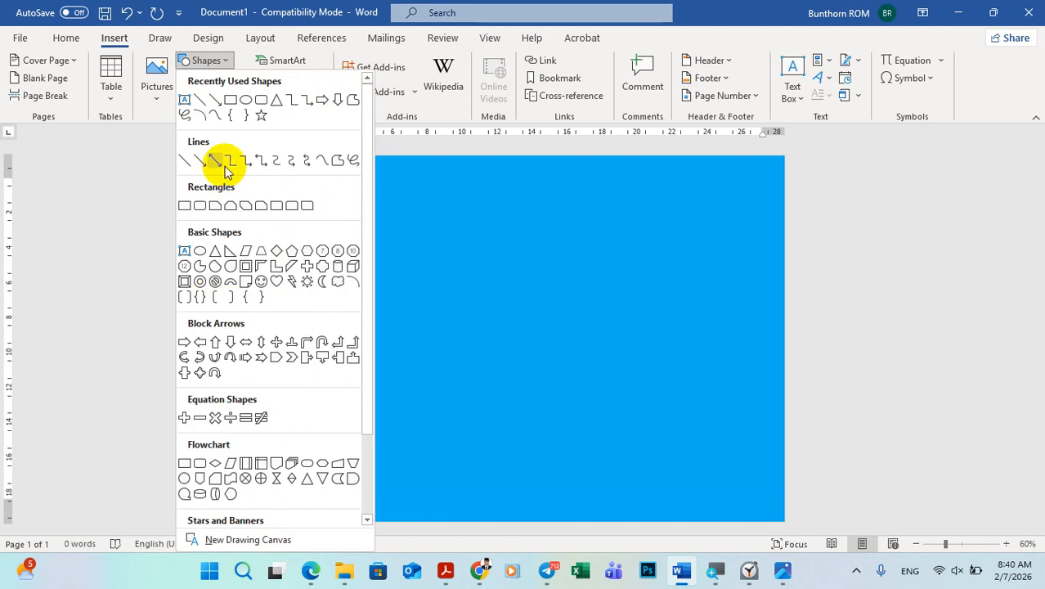
scroll(326, 184, "down", 3)
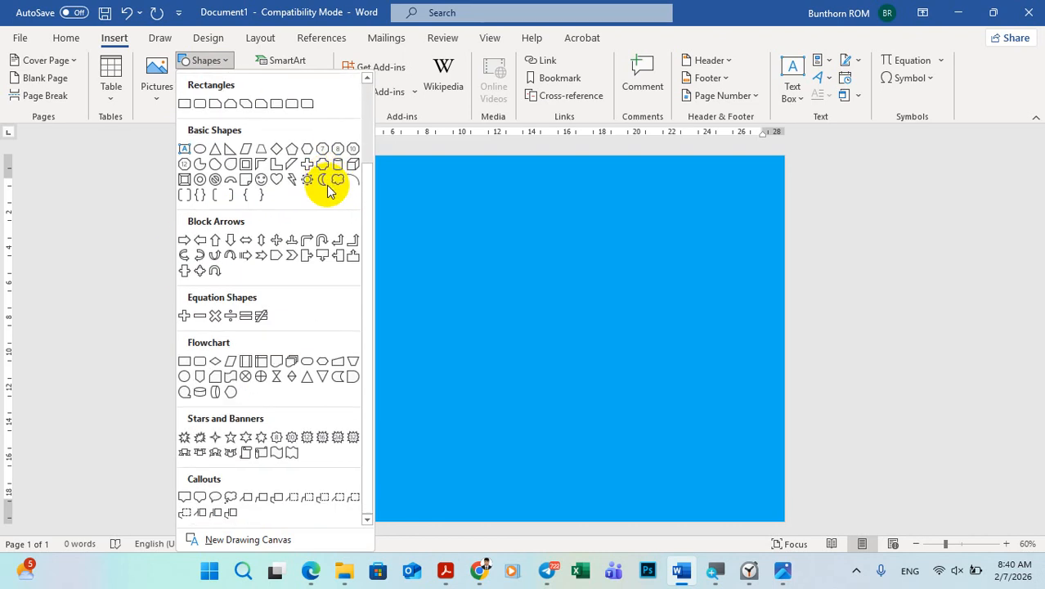
scroll(326, 186, "up", 2)
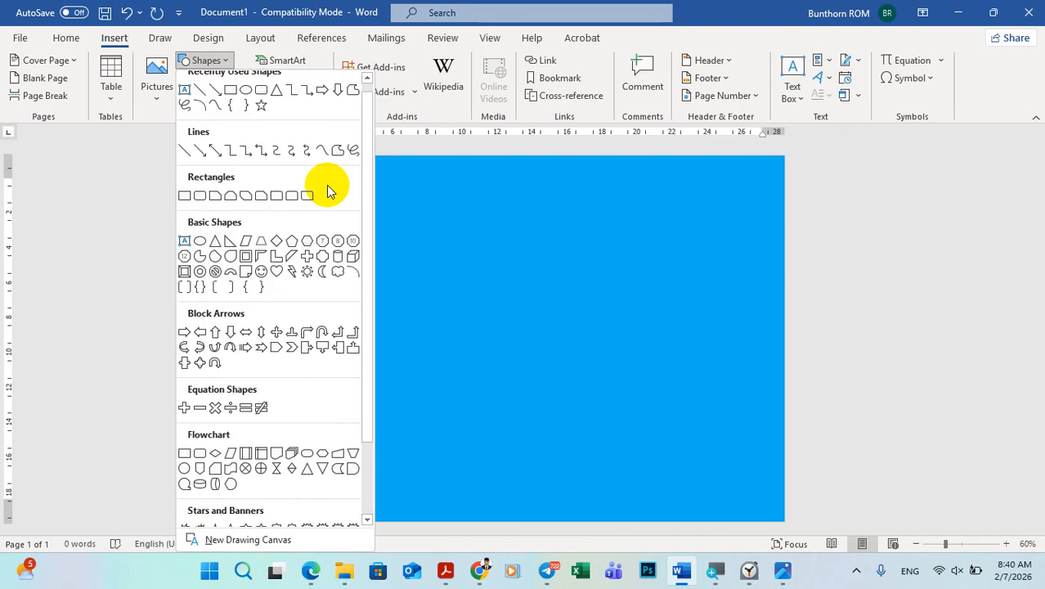
left_click(230, 249)
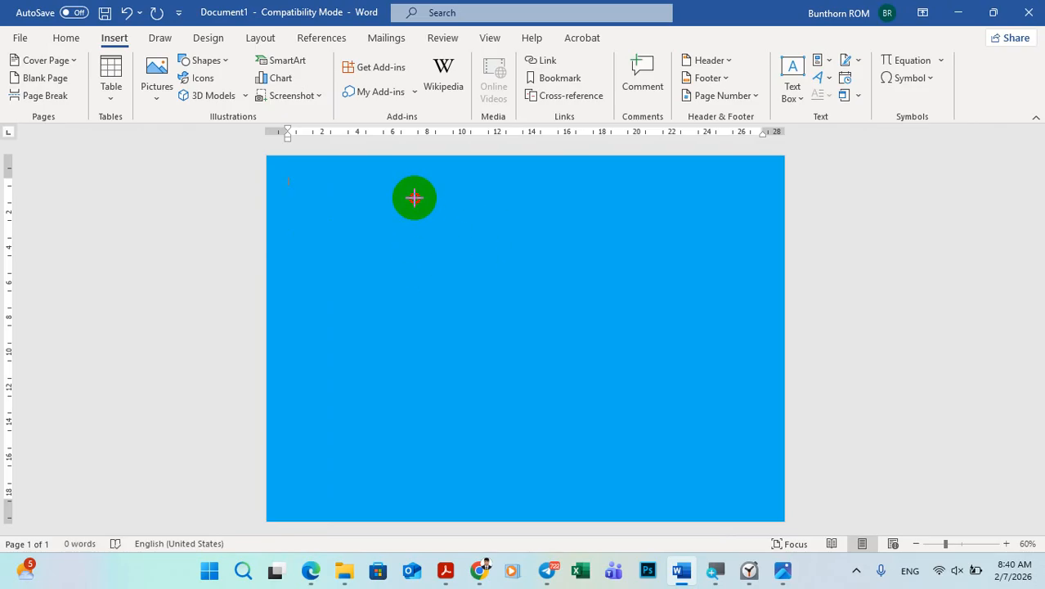
left_click_drag(413, 197, 691, 478)
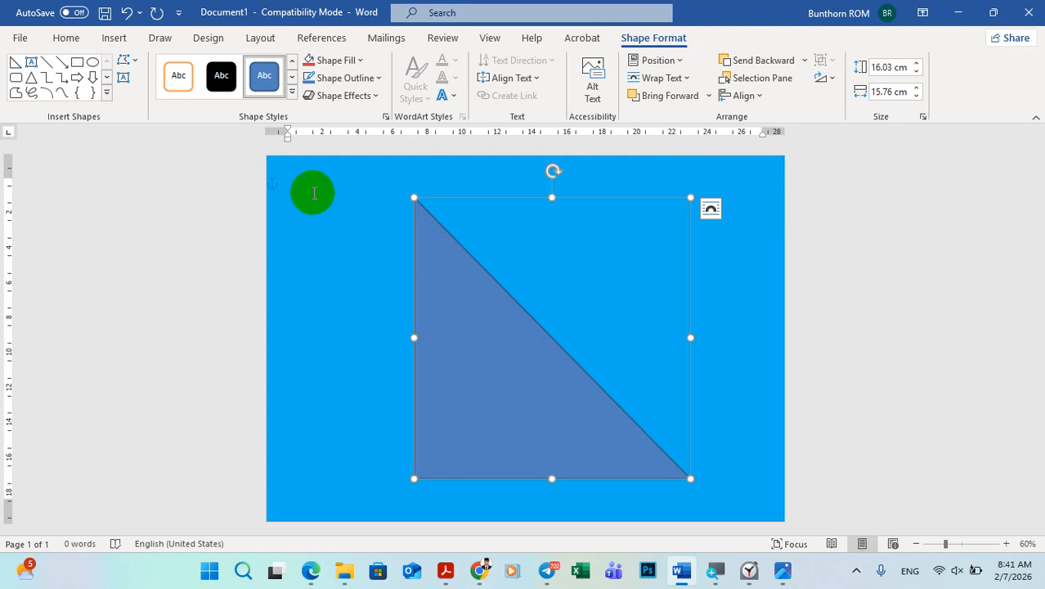
left_click(313, 193)
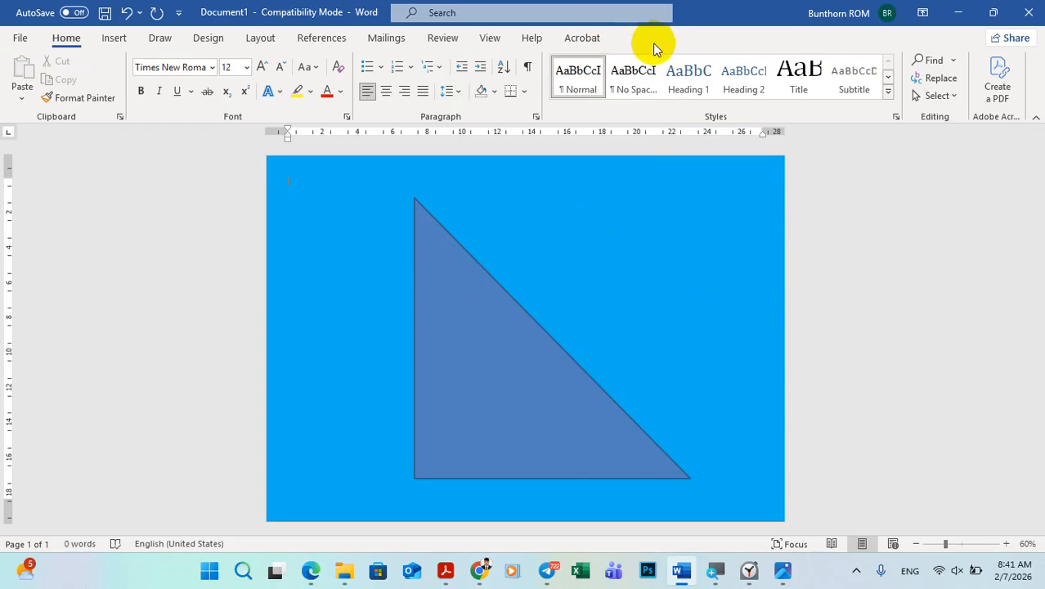
Step: Compare the triangle with the sample poster and set its fill color to white
left_click(480, 334)
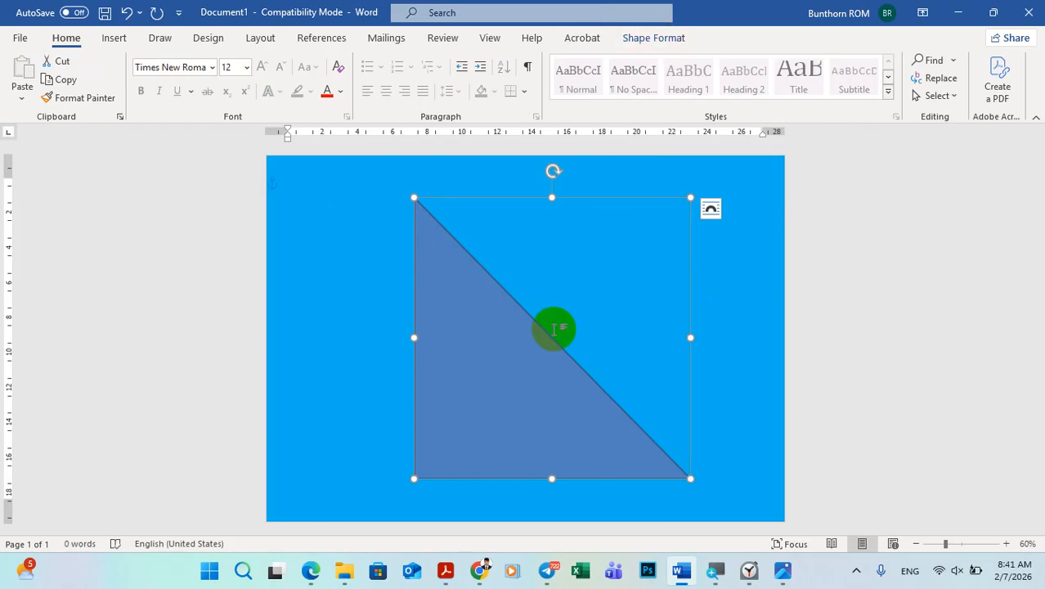
left_click(648, 41)
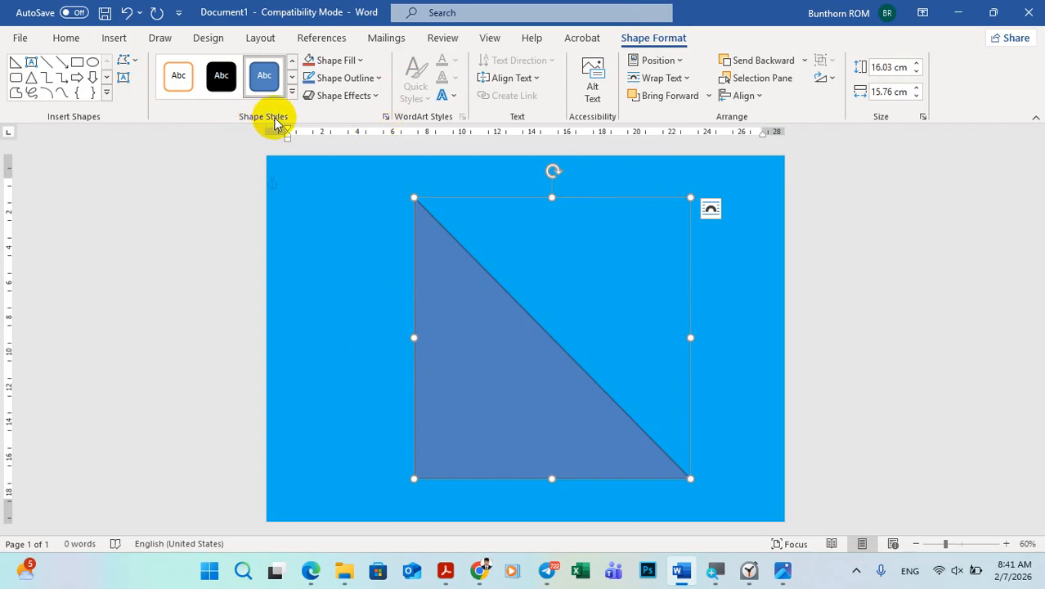
key("XF86MonBrightnessDown")
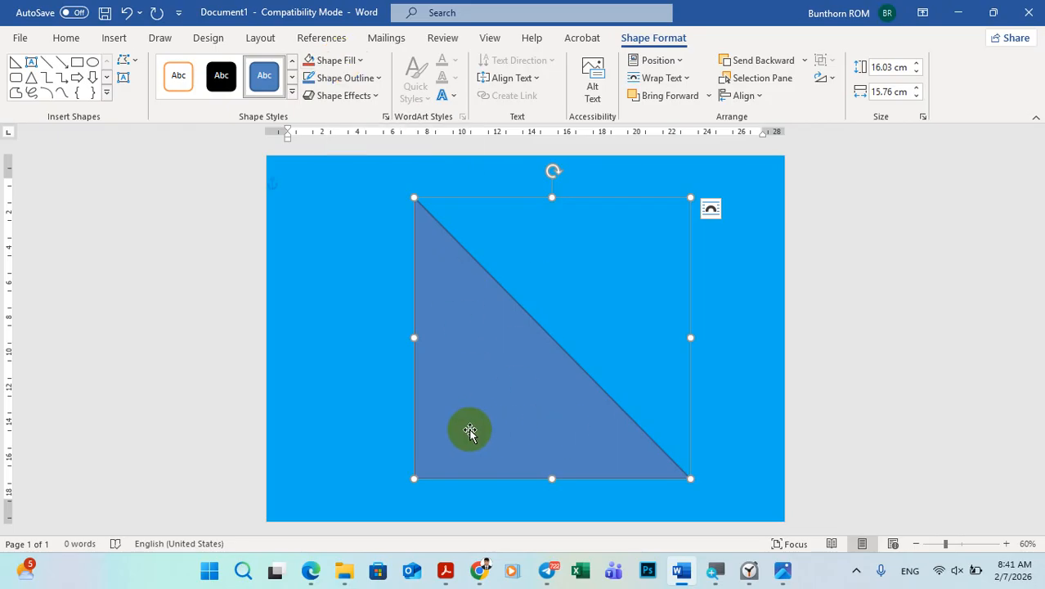
left_click(425, 210)
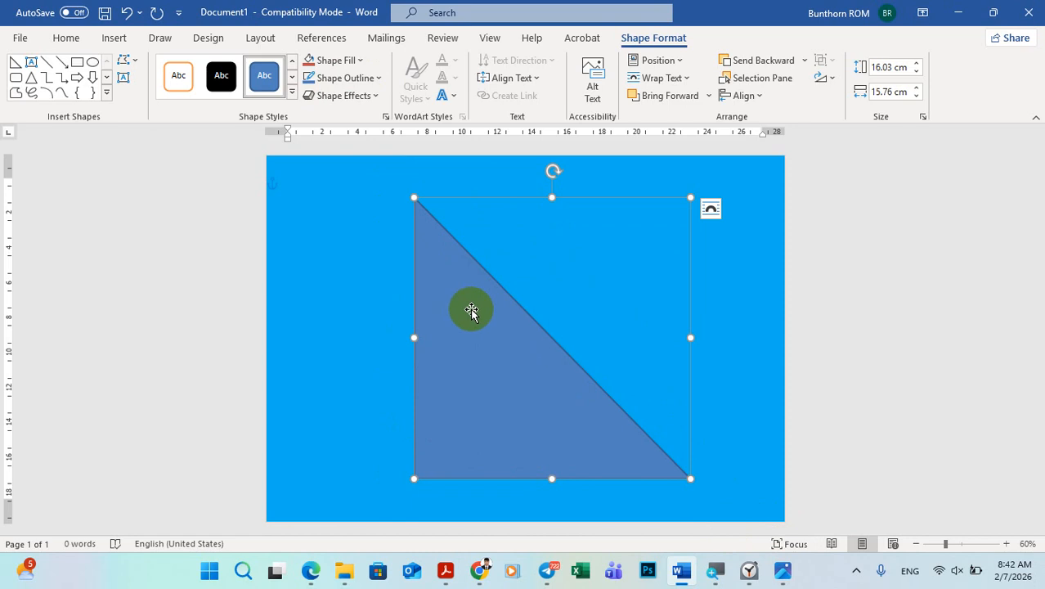
left_click(782, 570)
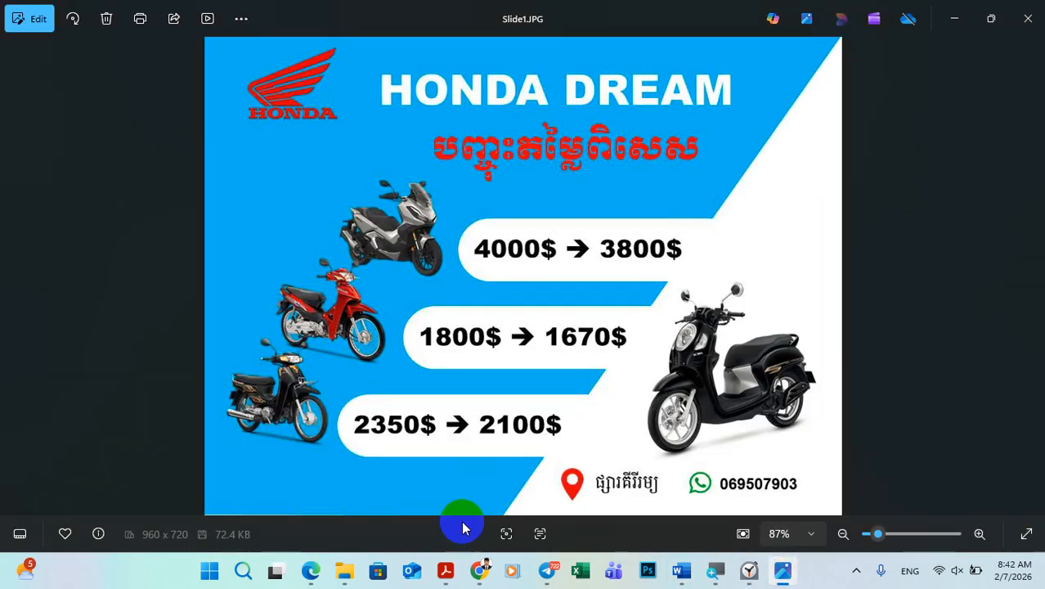
left_click(791, 581)
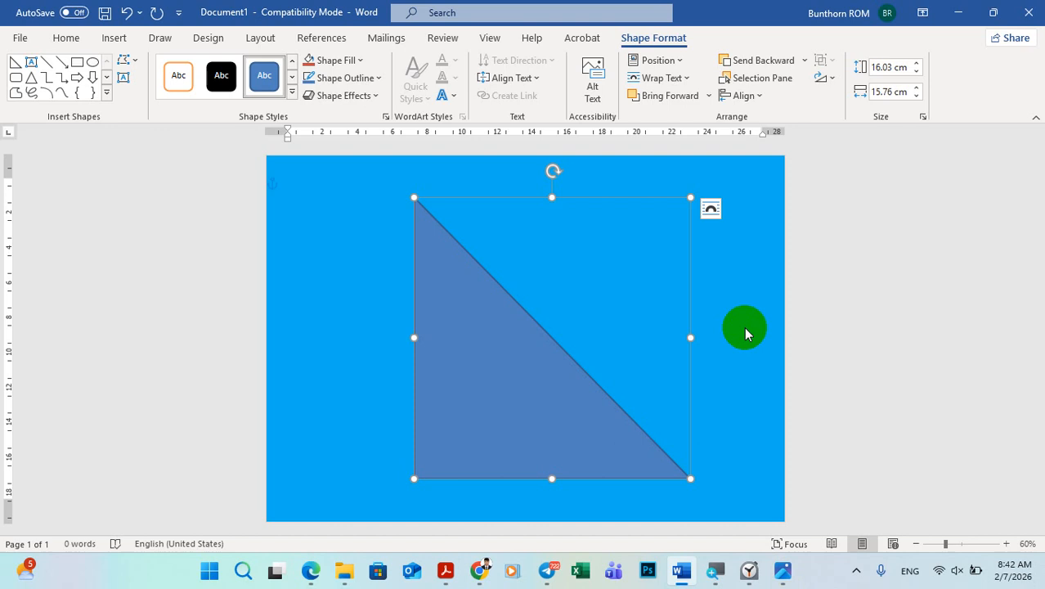
left_click(340, 64)
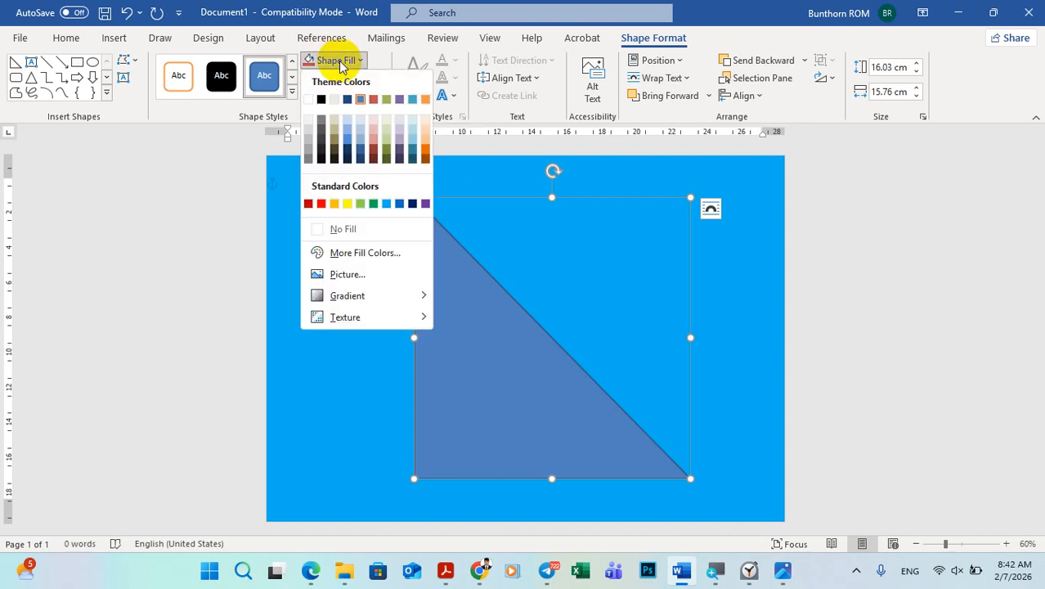
left_click(309, 102)
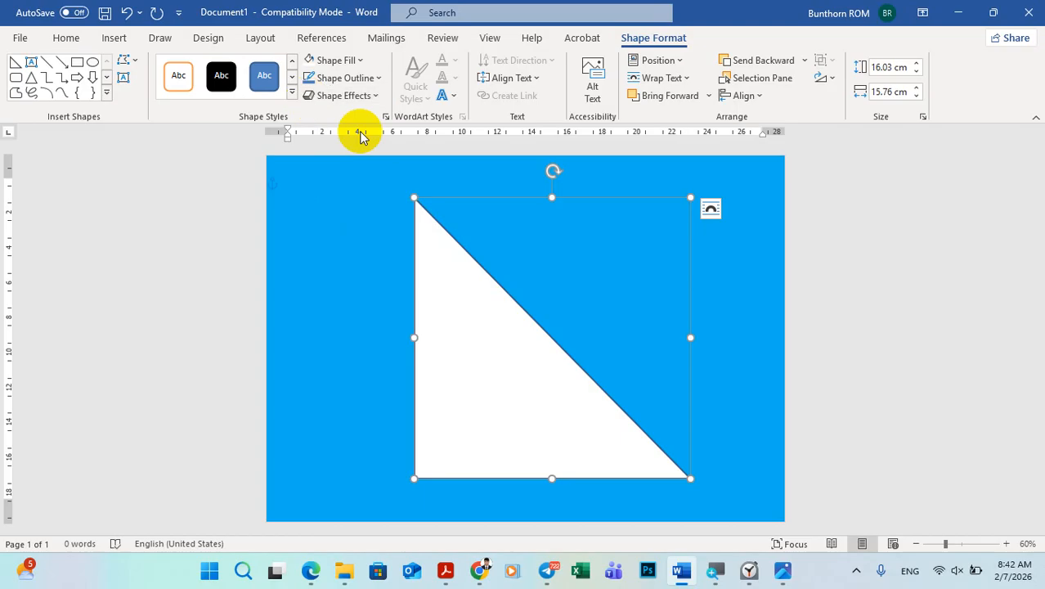
left_click(711, 327)
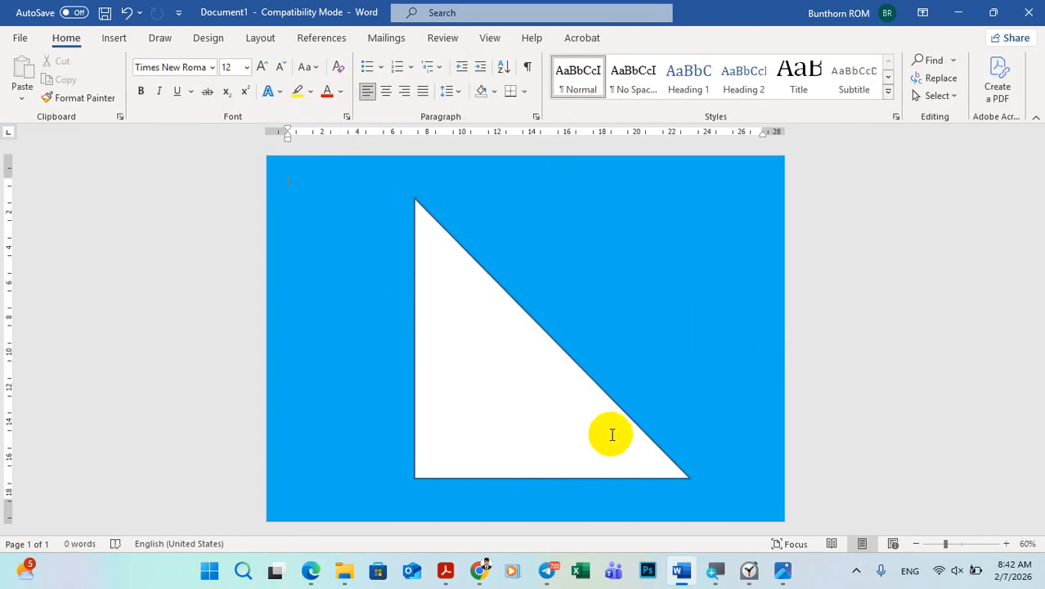
Step: Check the sample poster's white area again and remove the triangle's outline in Word
left_click(784, 570)
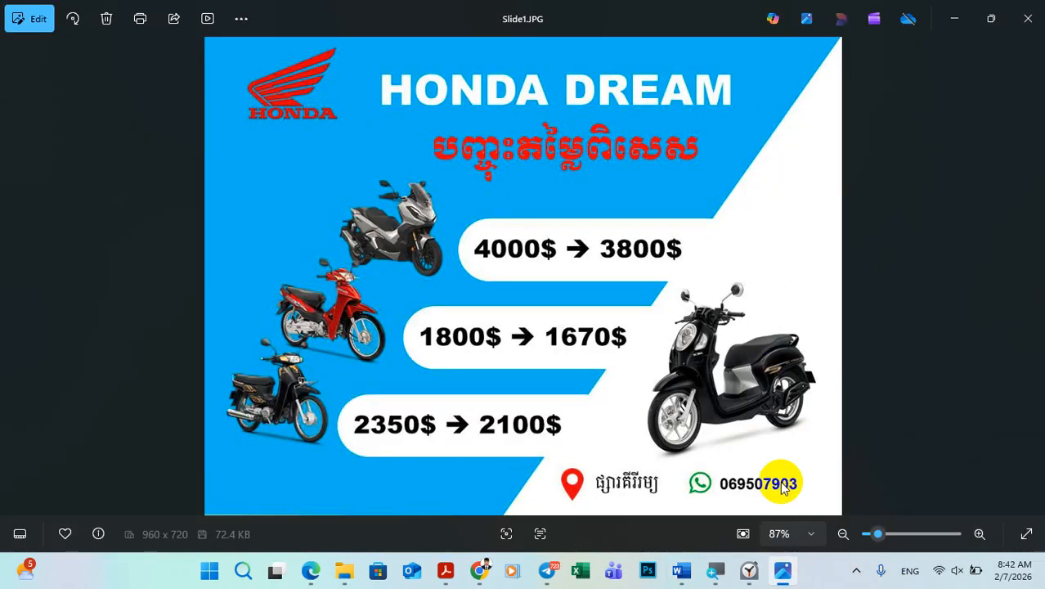
left_click(783, 570)
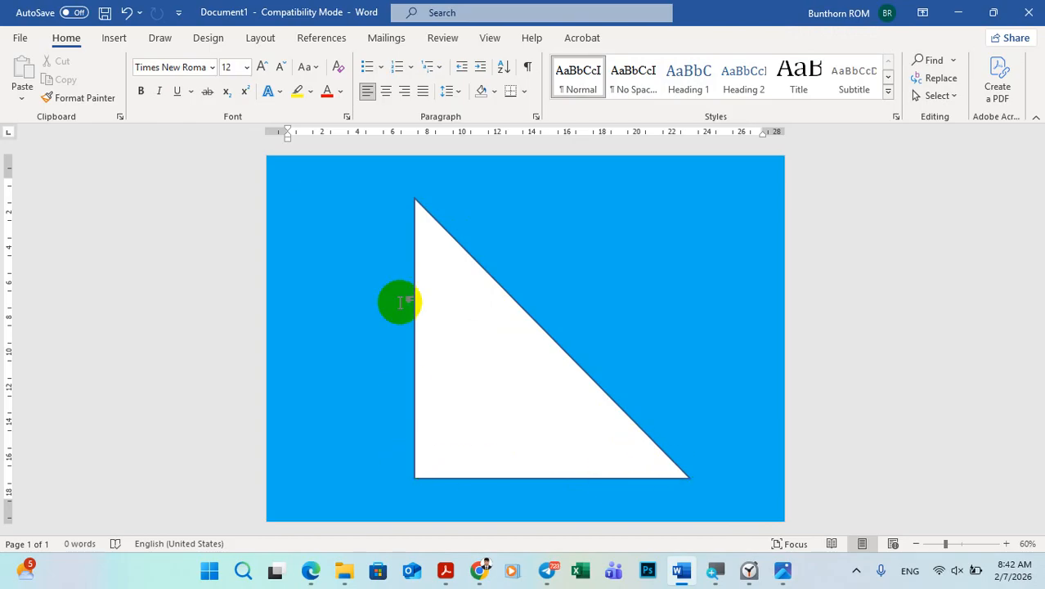
left_click(498, 353)
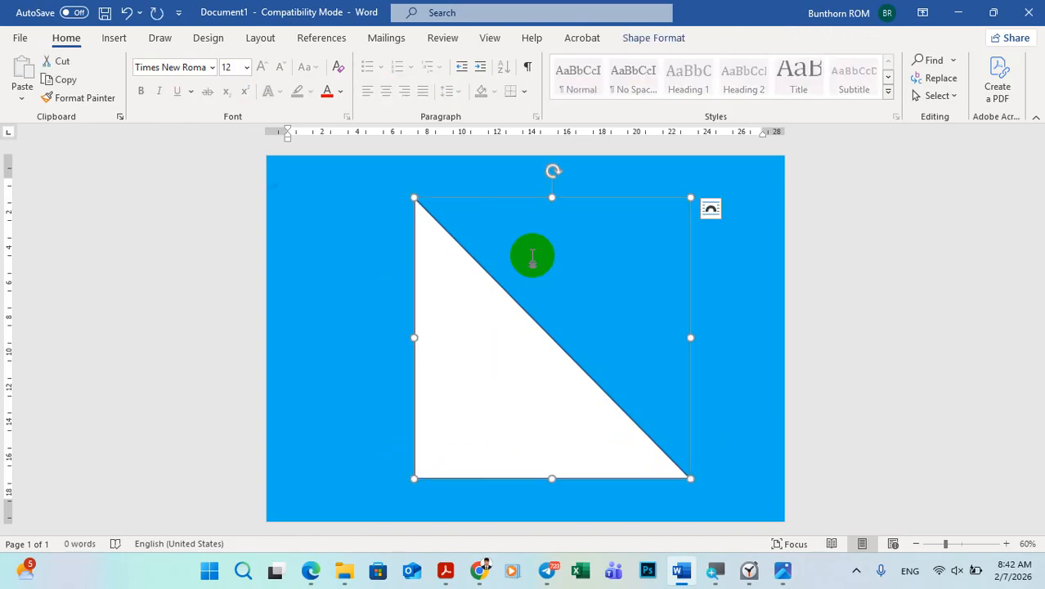
left_click(642, 41)
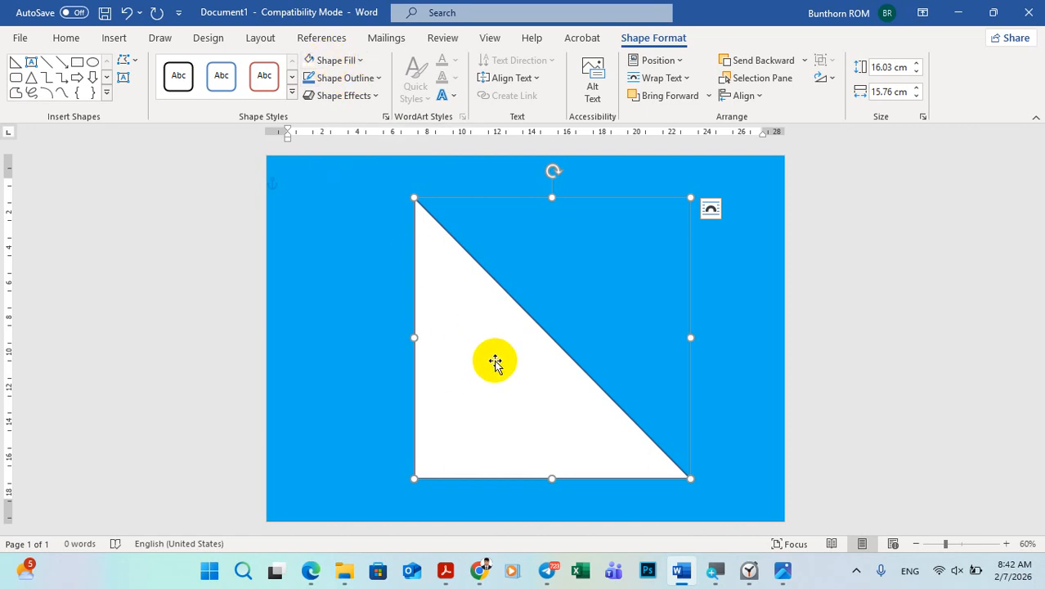
left_click(344, 85)
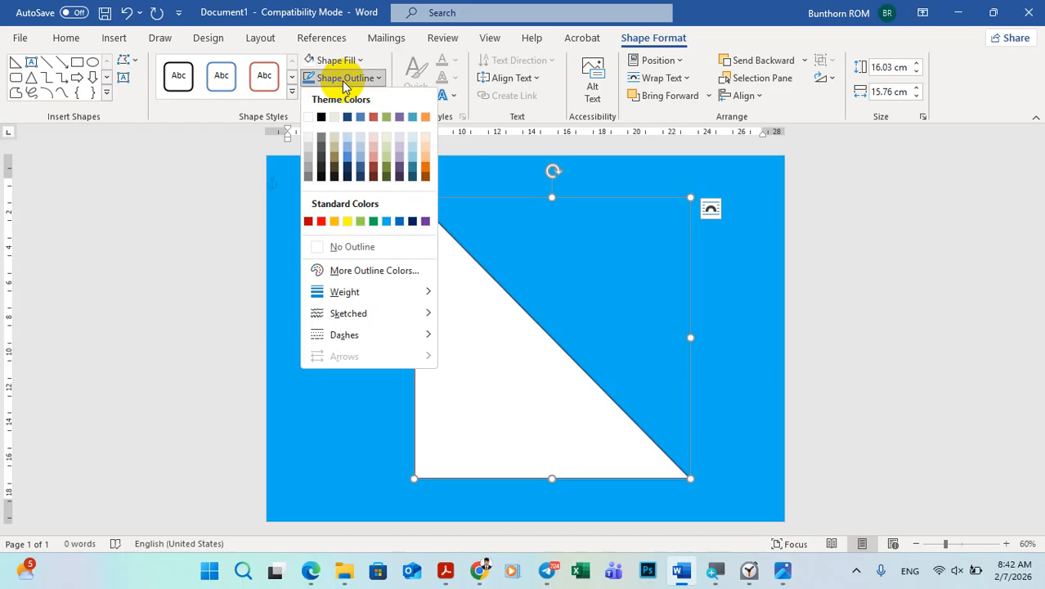
left_click(347, 246)
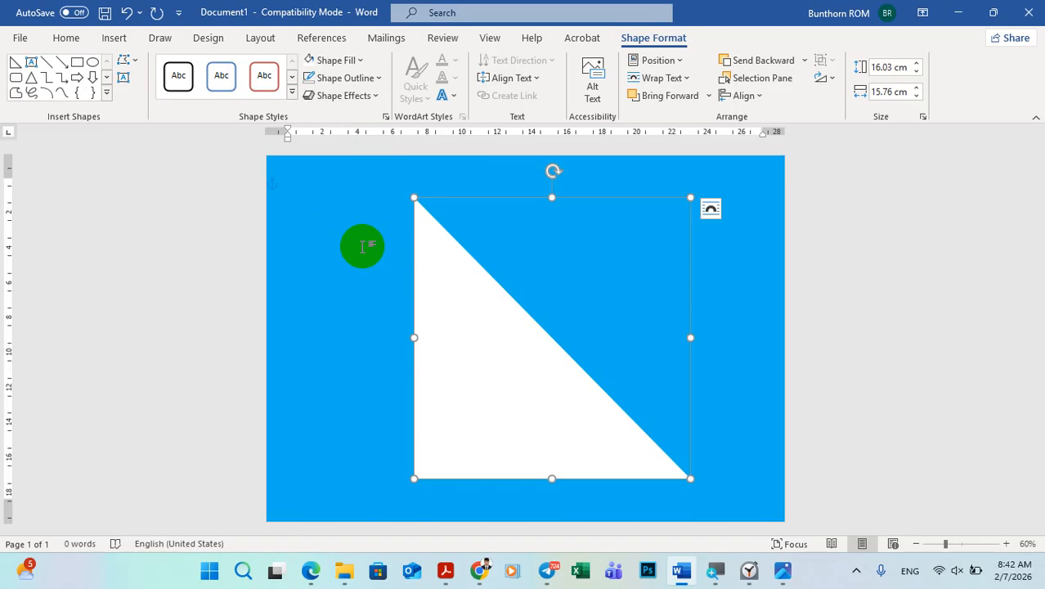
left_click(363, 246)
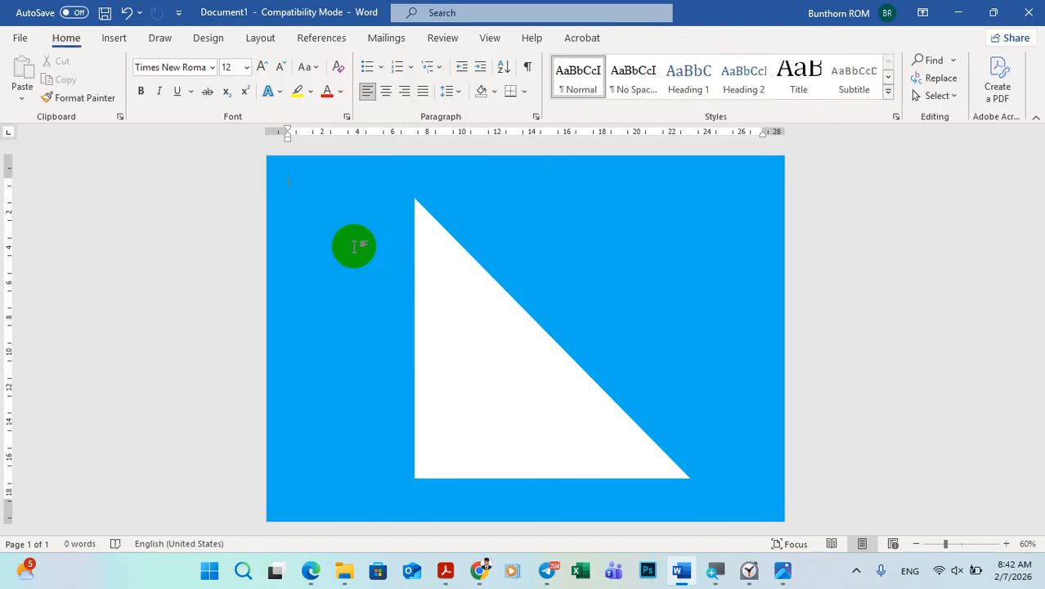
Step: Check the sample's diagonal direction, shift the triangle slightly on the page and rotate it left 90°
left_click(783, 572)
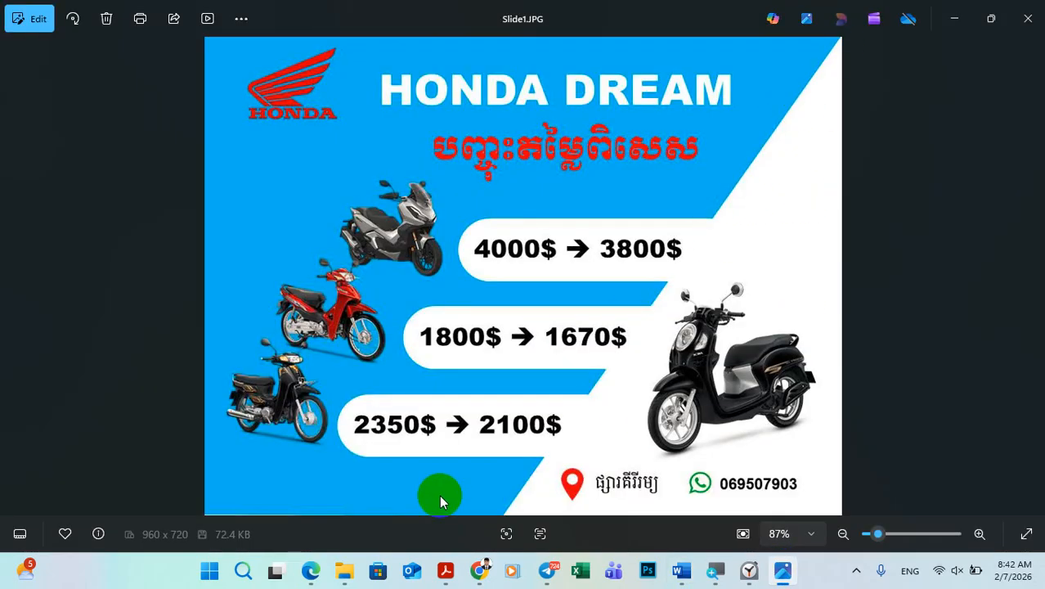
left_click(784, 572)
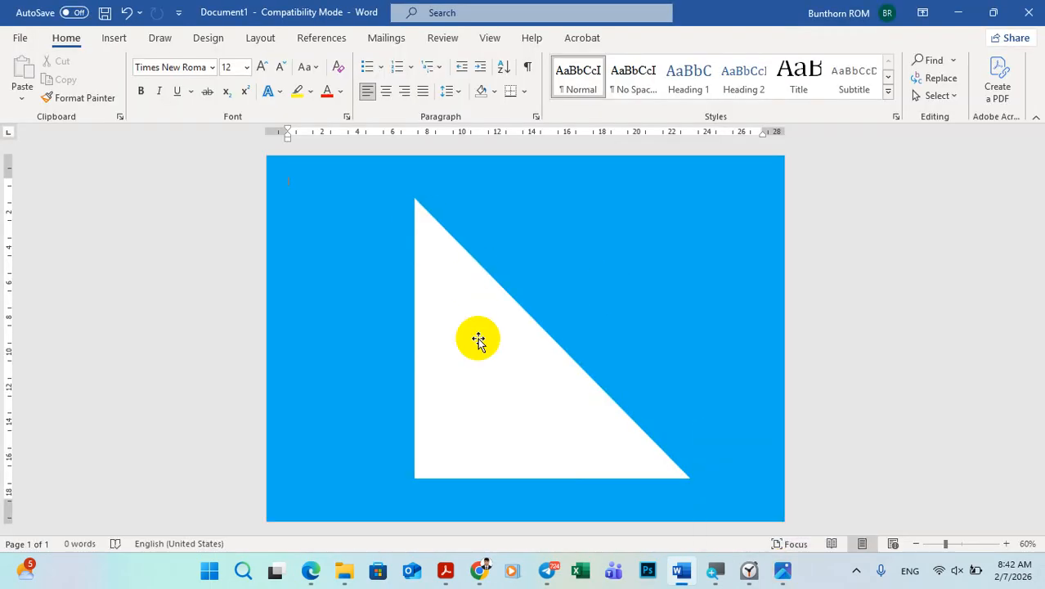
left_click_drag(467, 346, 466, 307)
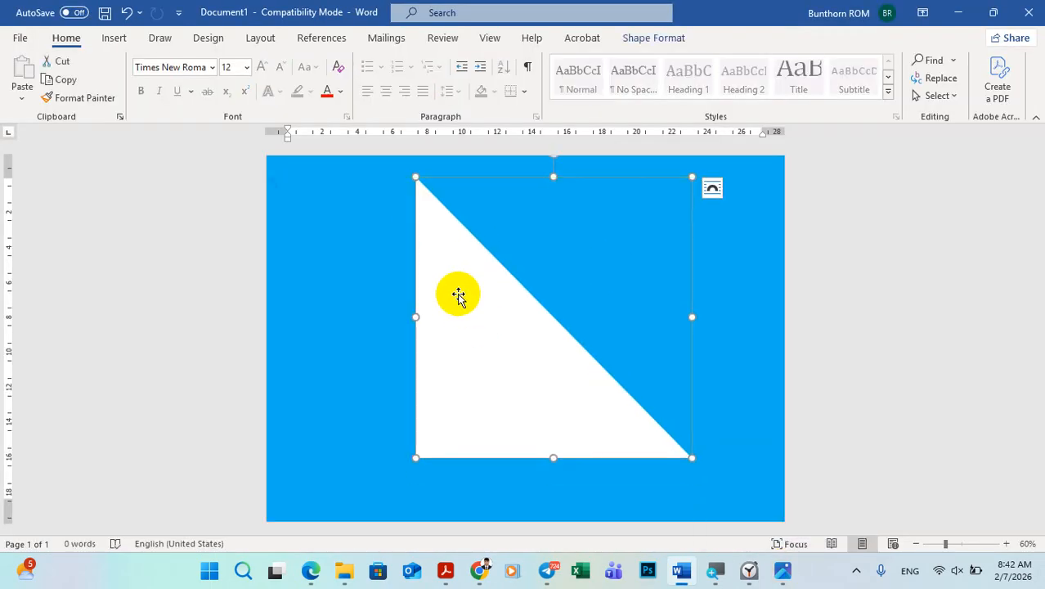
mouse_move(481, 357)
left_mouse_down()
mouse_move(481, 375)
mouse_move(468, 372)
left_mouse_up()
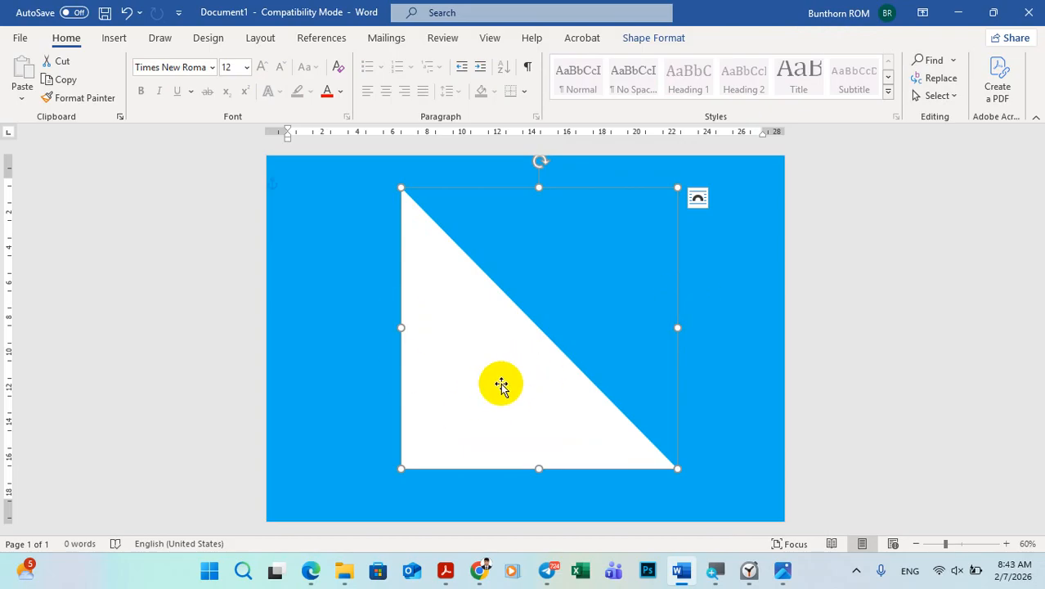
left_click(652, 38)
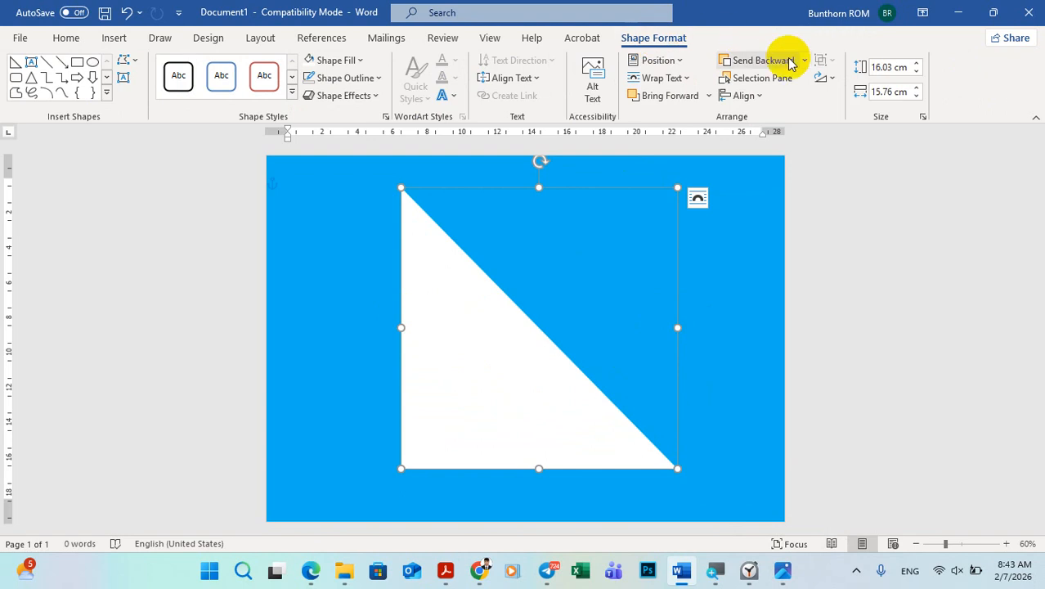
left_click(832, 80)
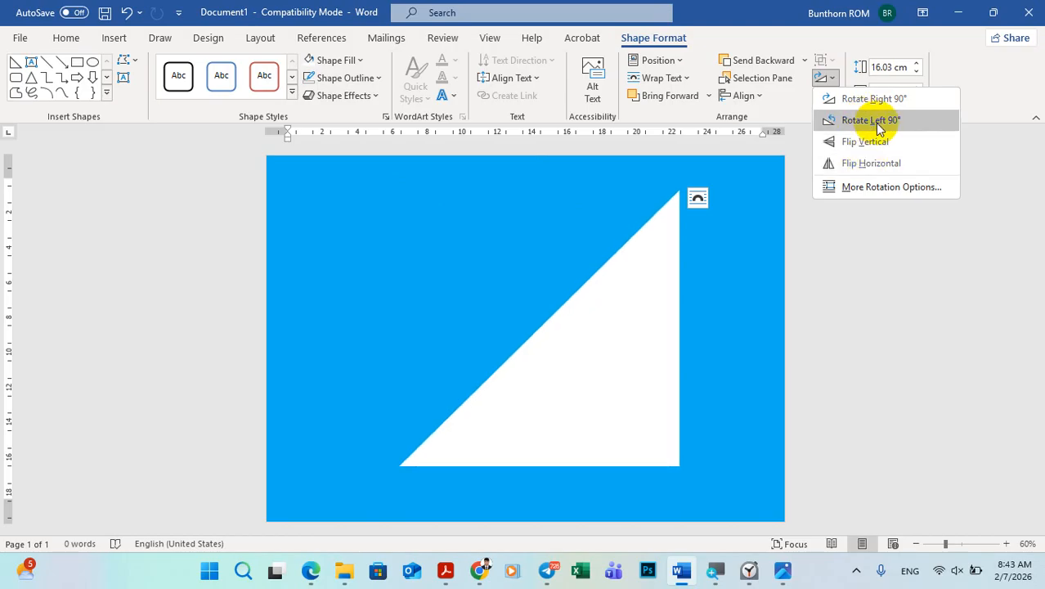
left_click(878, 127)
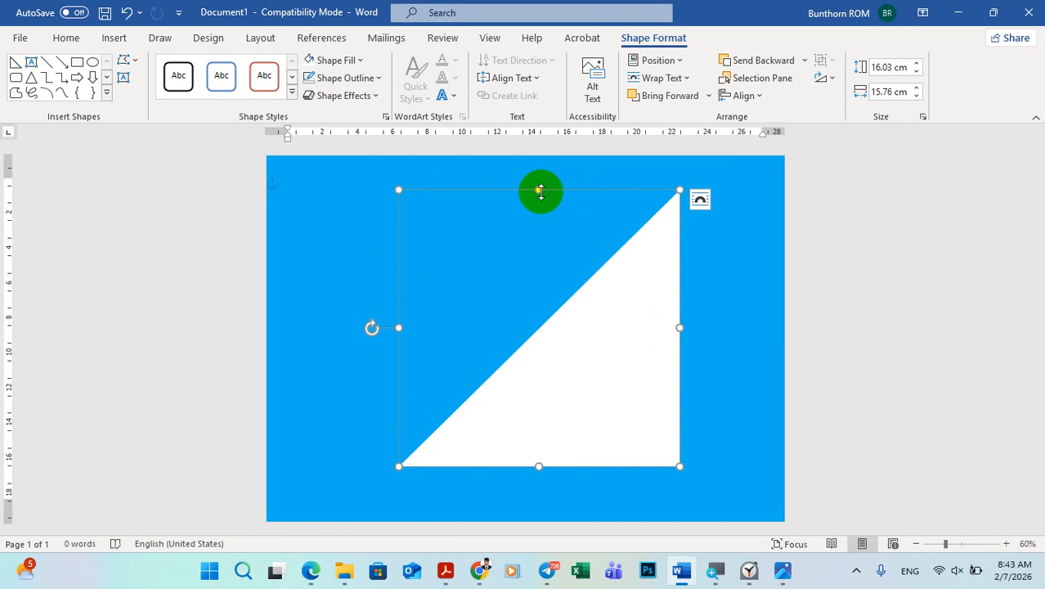
Step: Stretch the white triangle to the page's top and right edges, making it about 17.8 cm tall and 22.1 cm across
left_click_drag(539, 189, 545, 158)
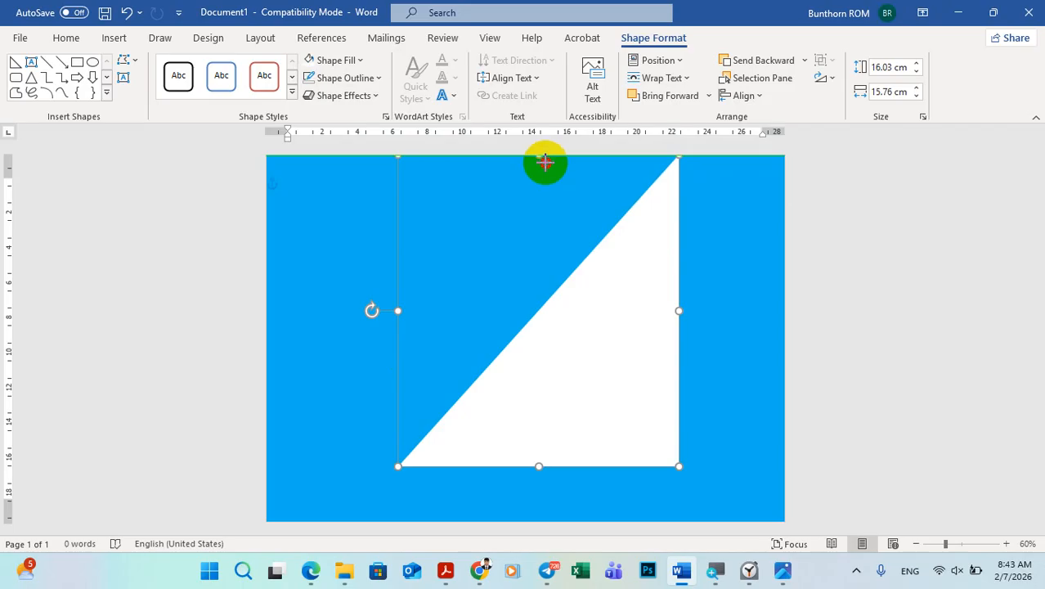
mouse_move(545, 162)
left_mouse_down()
mouse_move(549, 206)
mouse_move(550, 170)
left_mouse_up()
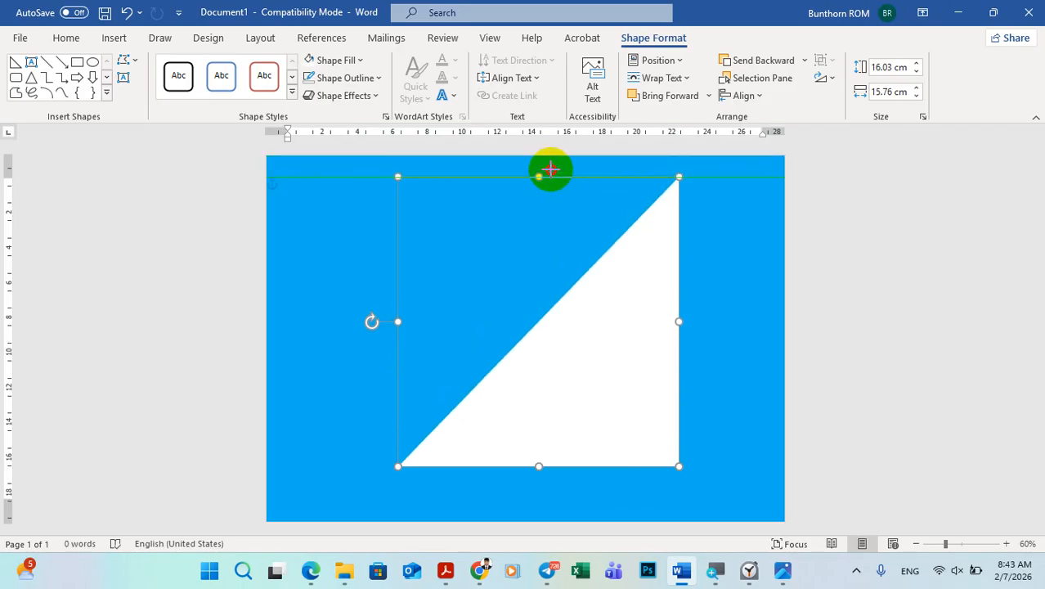
mouse_move(553, 155)
left_mouse_down()
mouse_move(550, 170)
mouse_move(553, 154)
left_mouse_up()
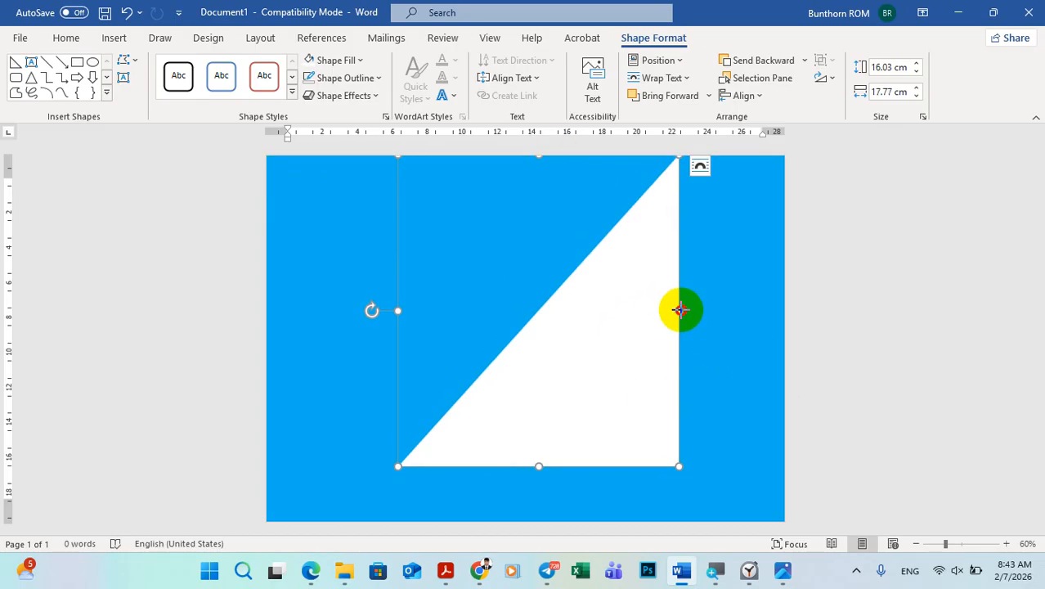
left_click_drag(679, 309, 784, 325)
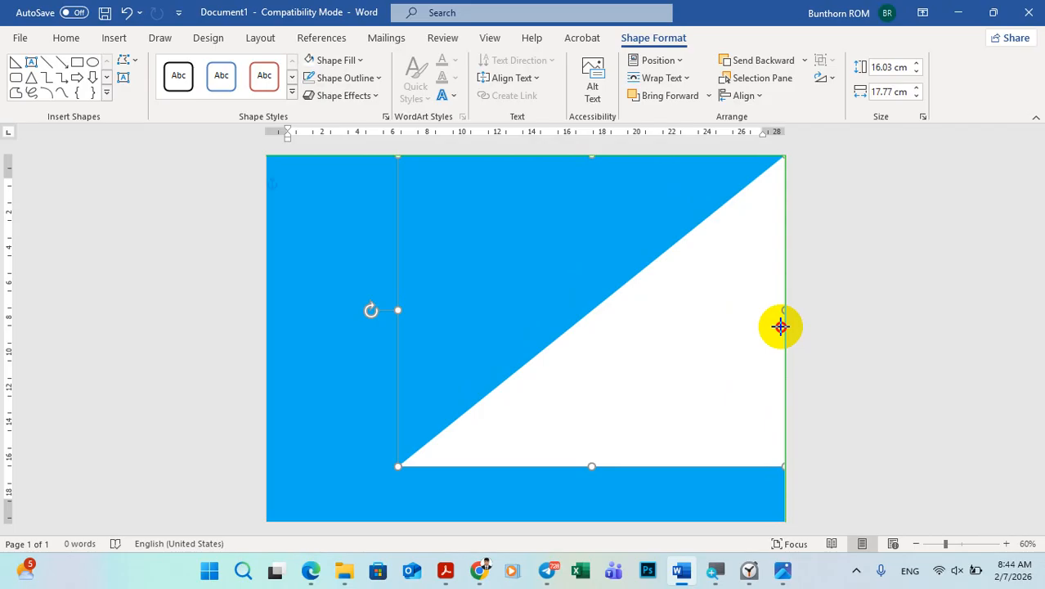
left_click_drag(780, 326, 781, 327)
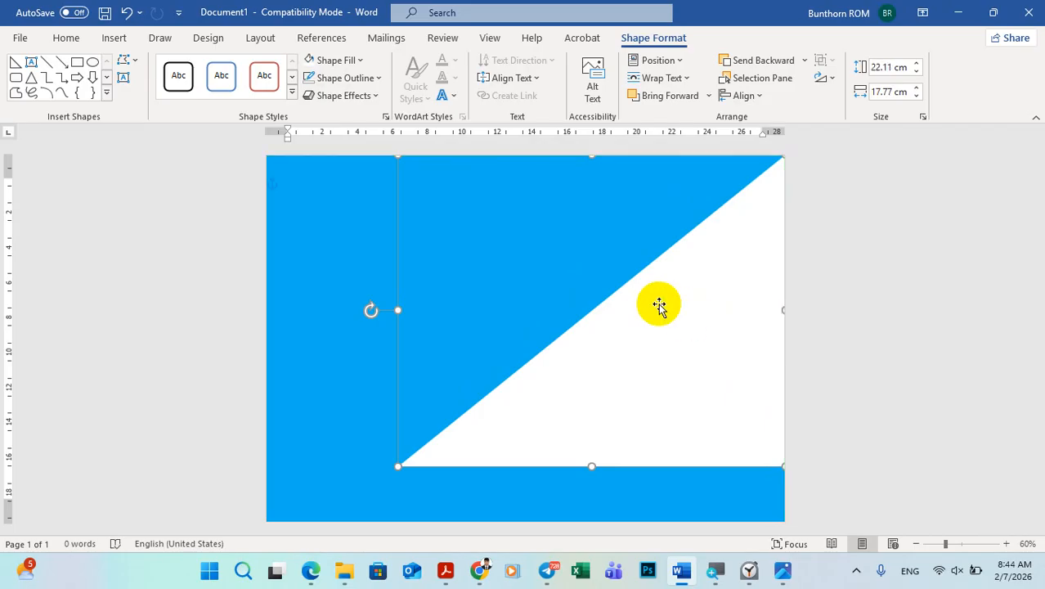
Step: Stretch the triangle down to the page's bottom edge, about 20.9 cm tall, and narrow it from the left to about 16.9 cm across
left_click(918, 545)
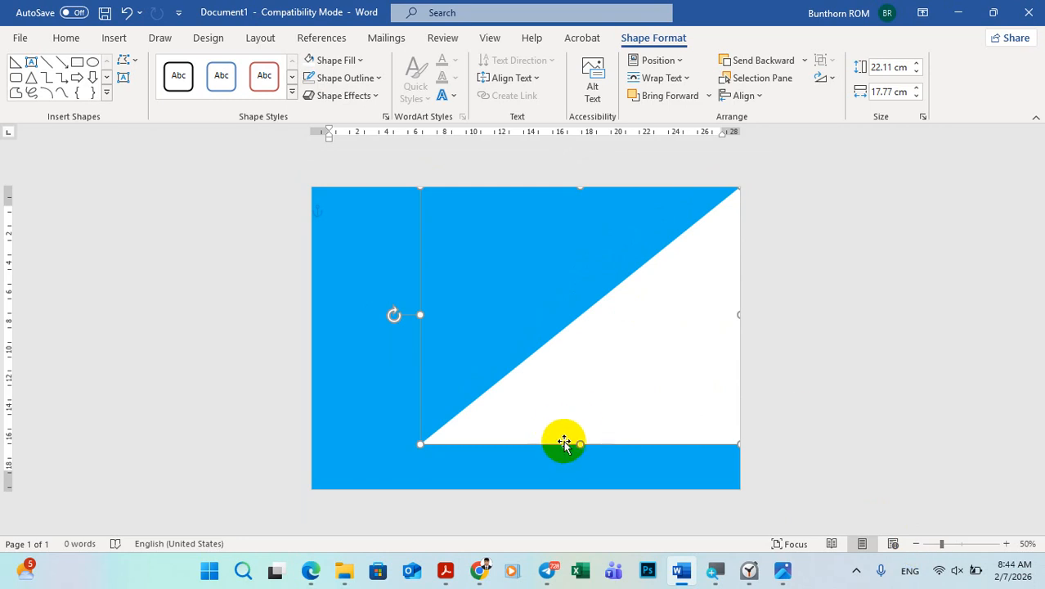
left_click_drag(582, 444, 581, 490)
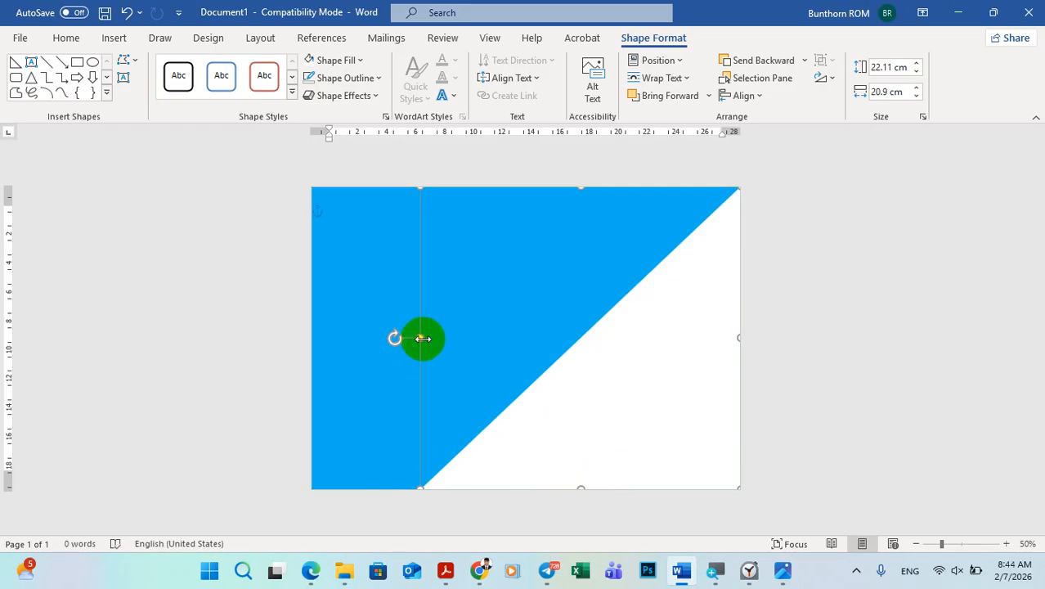
left_click_drag(423, 338, 496, 348)
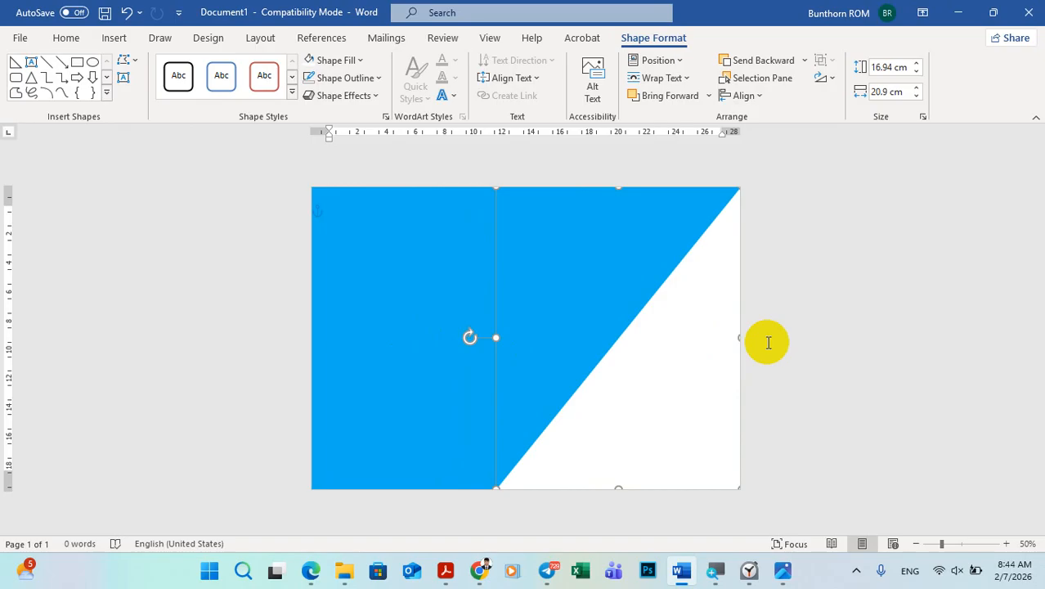
left_click(844, 338)
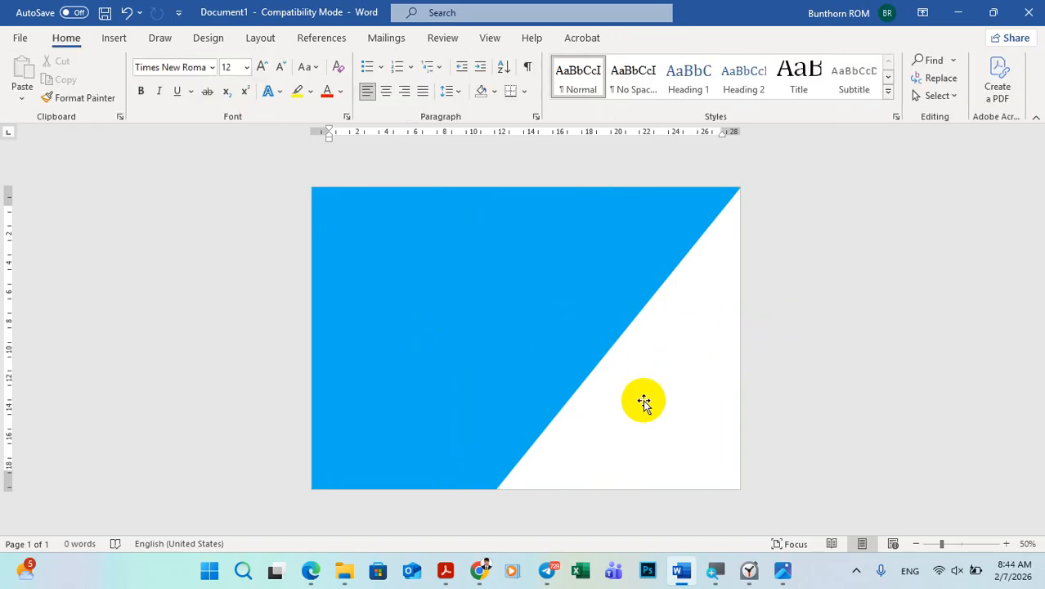
Step: Compare the diagonal with the sample poster and widen the white triangle slightly toward the left
left_click(782, 570)
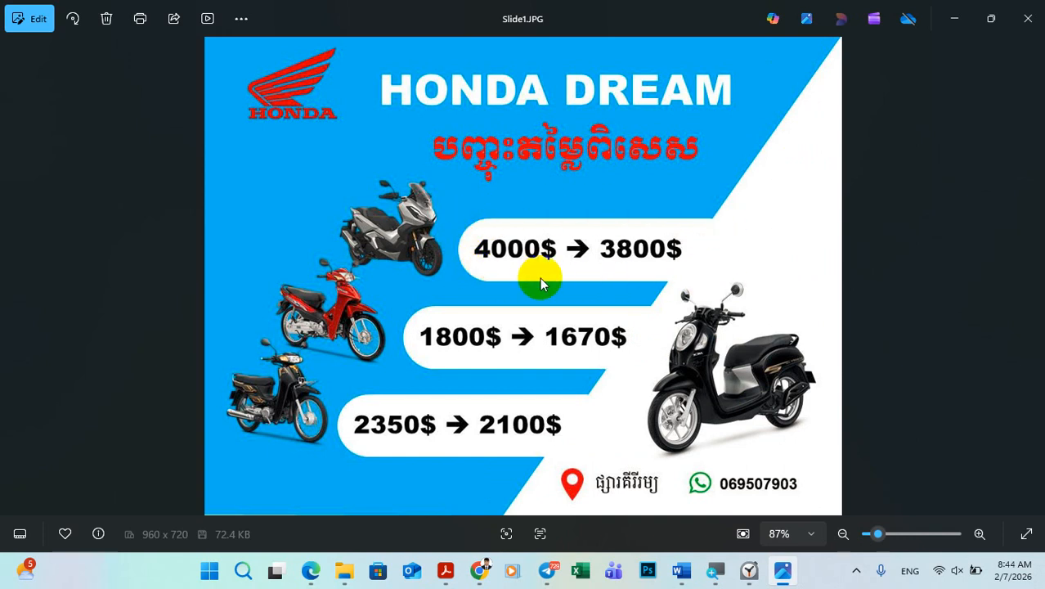
left_click(783, 570)
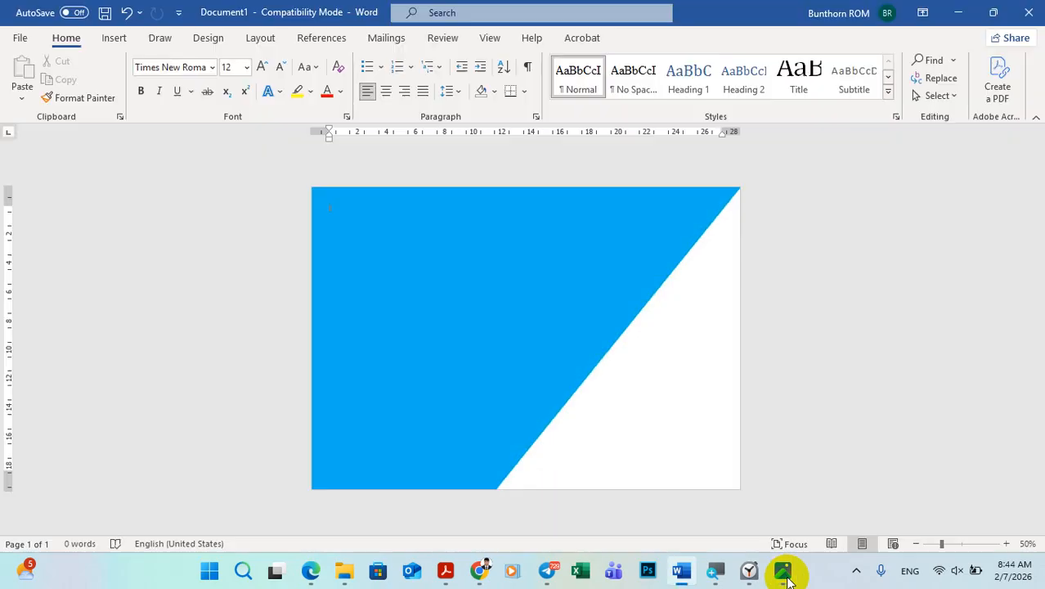
left_click(594, 401)
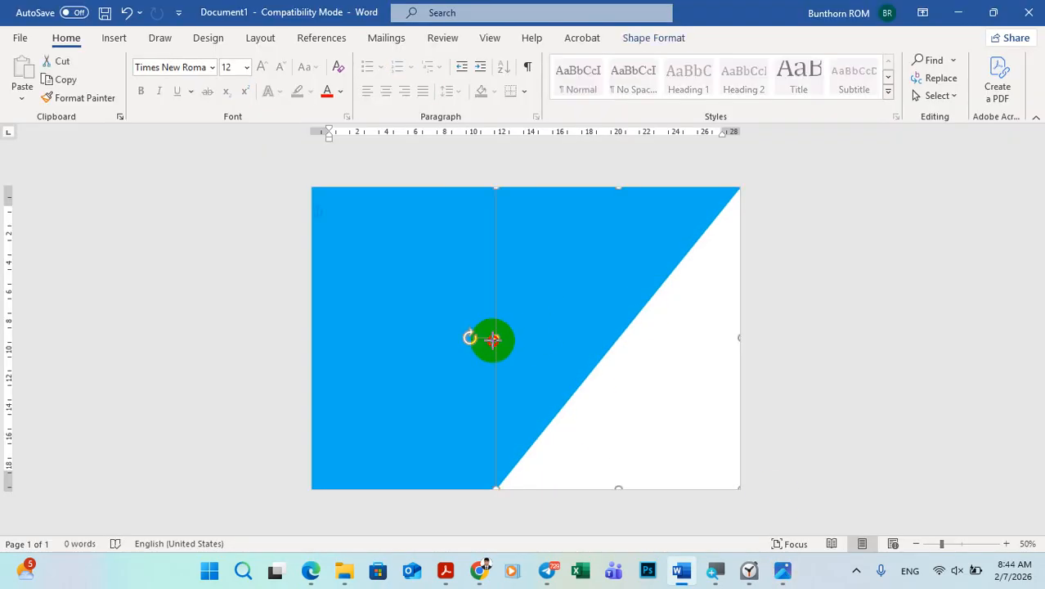
left_click_drag(492, 340, 489, 338)
left_click(888, 280)
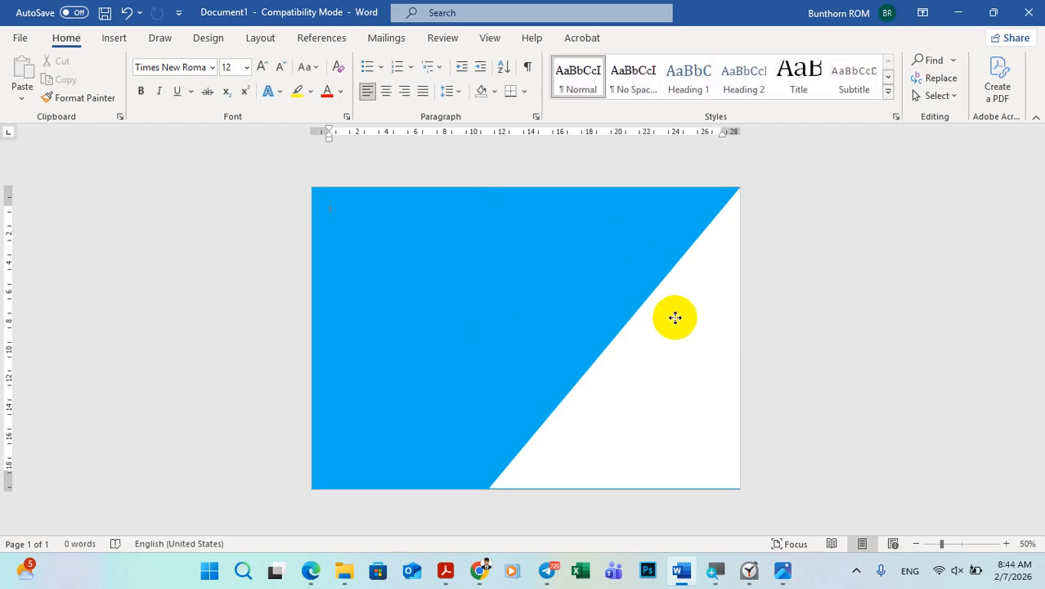
Step: Extend the triangle's bottom edge to cover the thin blue strip along the bottom of the page
left_click(675, 317)
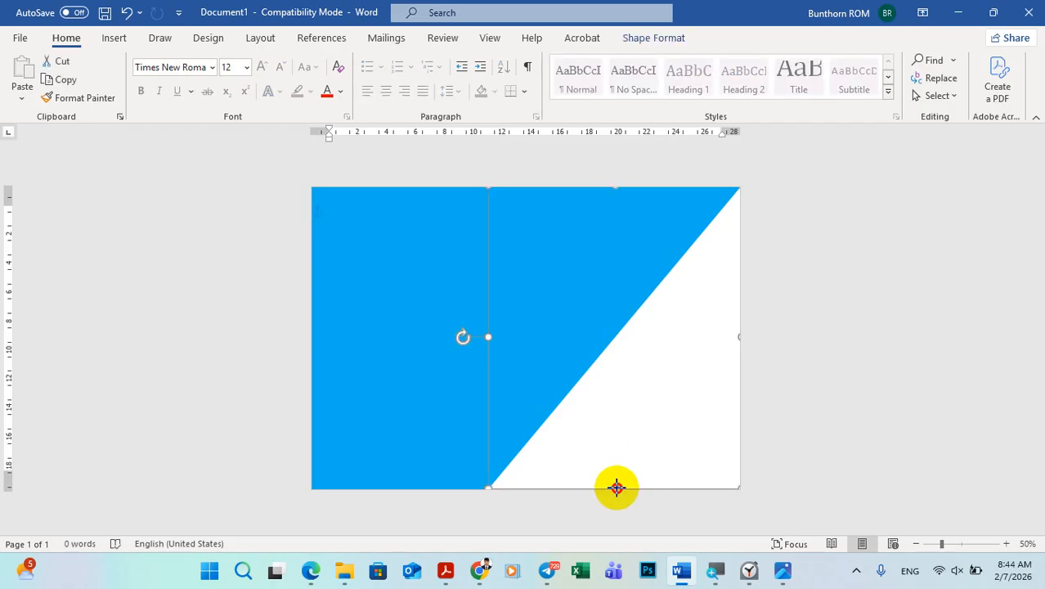
left_click_drag(616, 488, 616, 490)
left_click(889, 422)
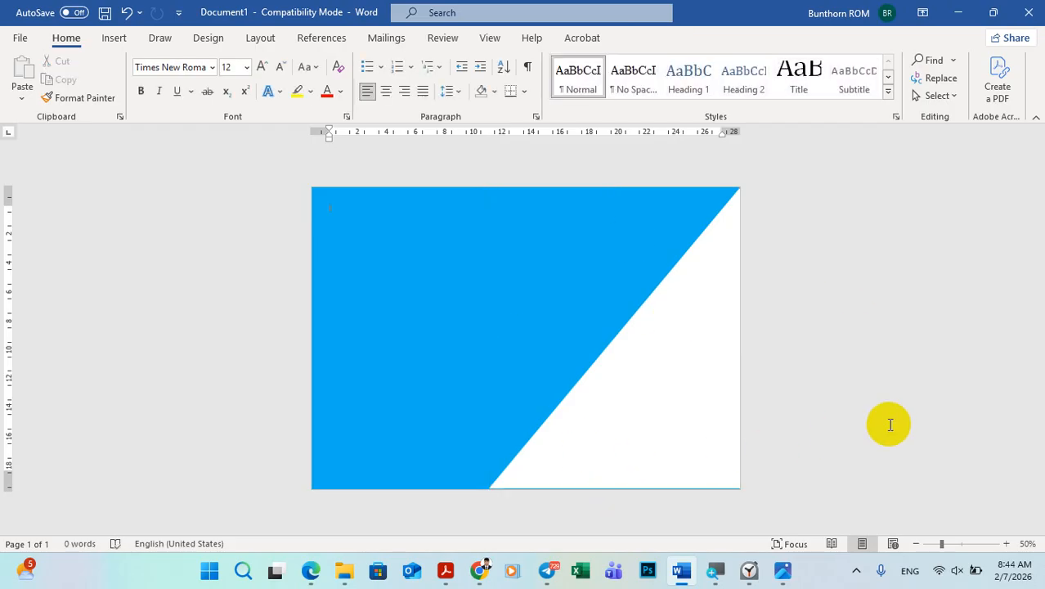
left_click(1007, 543)
left_click(1007, 544)
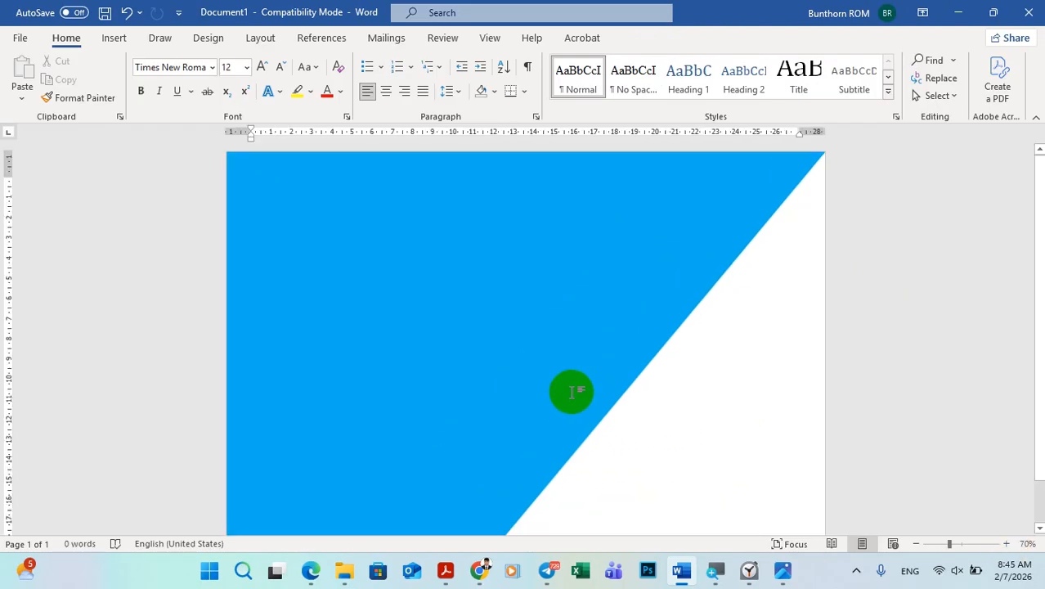
scroll(572, 390, "down", 1)
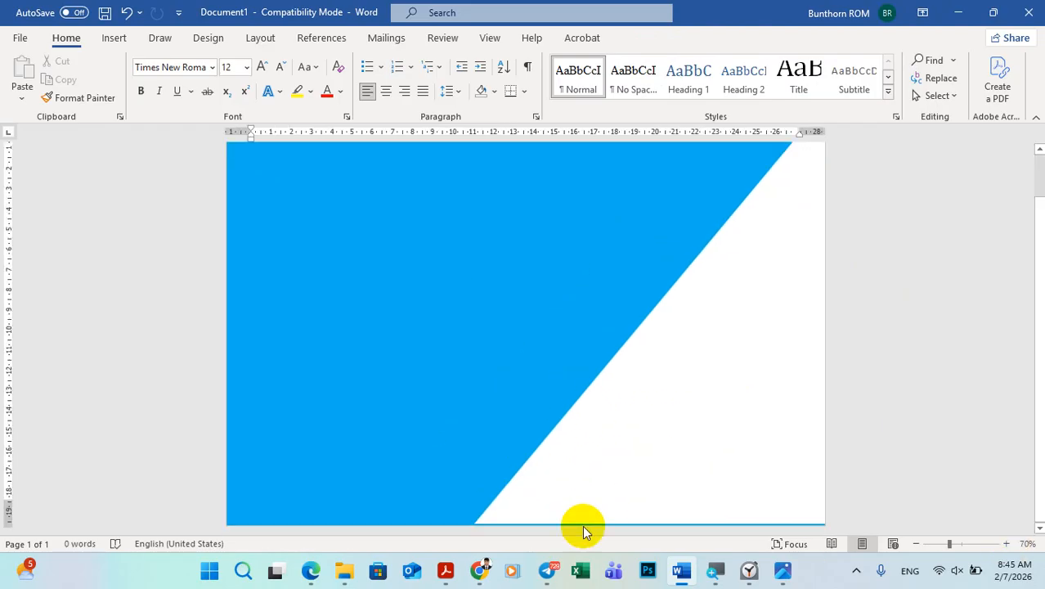
left_click(649, 388)
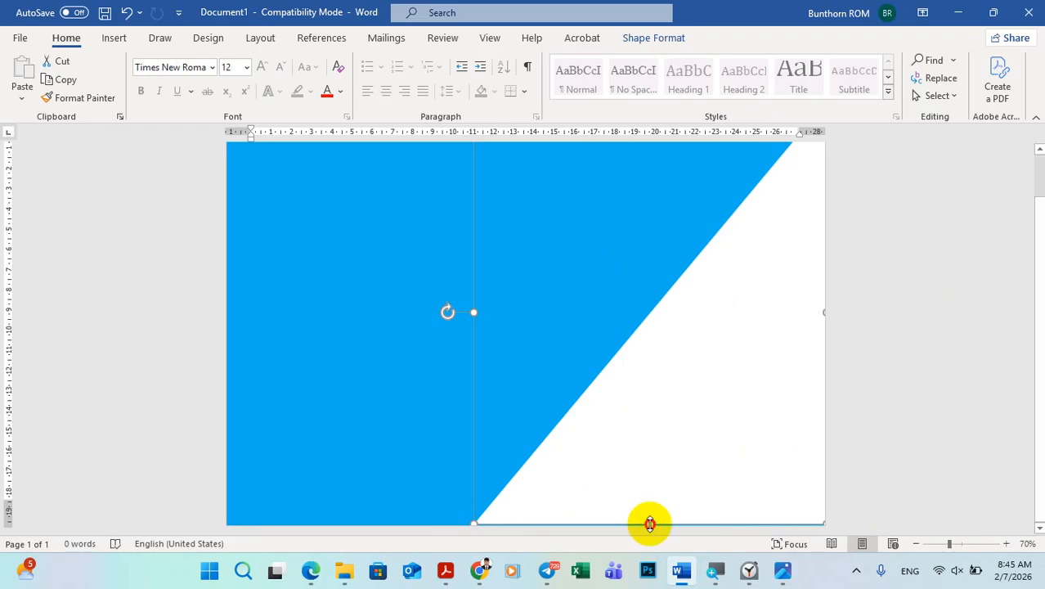
left_click_drag(649, 524, 649, 530)
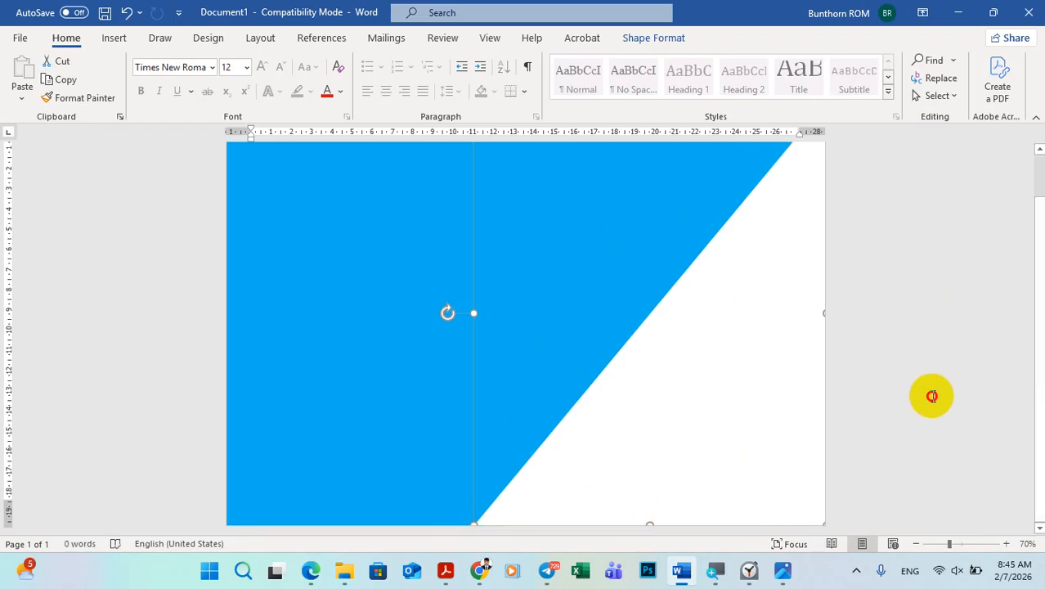
left_click(924, 391)
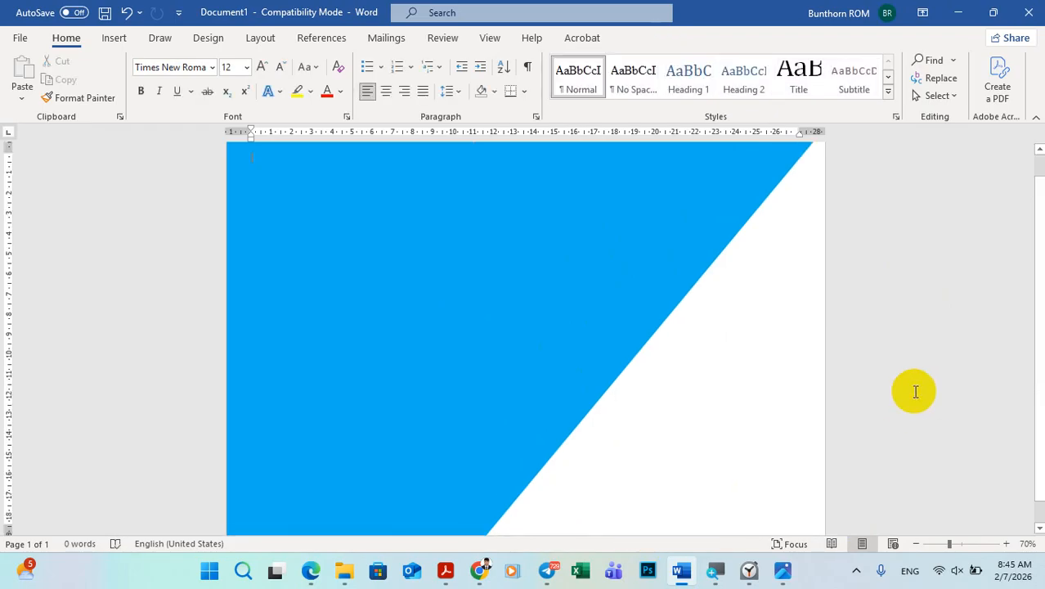
left_click(916, 544)
left_click(917, 544)
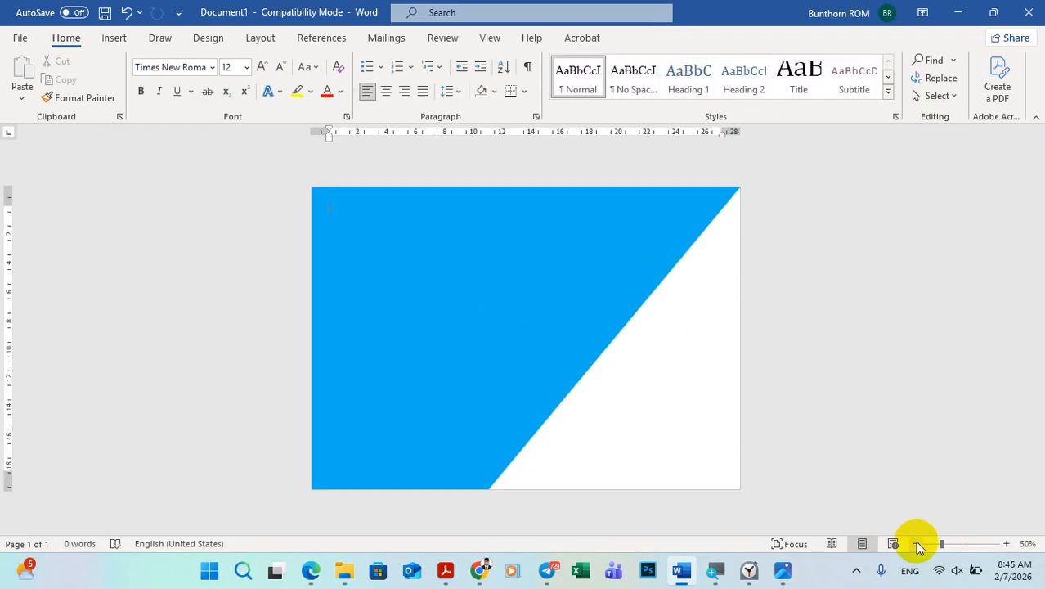
Step: Check the sample's price bars and draw a fully rounded rectangle about 3.4 cm high and 11.3 cm wide in the blue area
left_click(1006, 544)
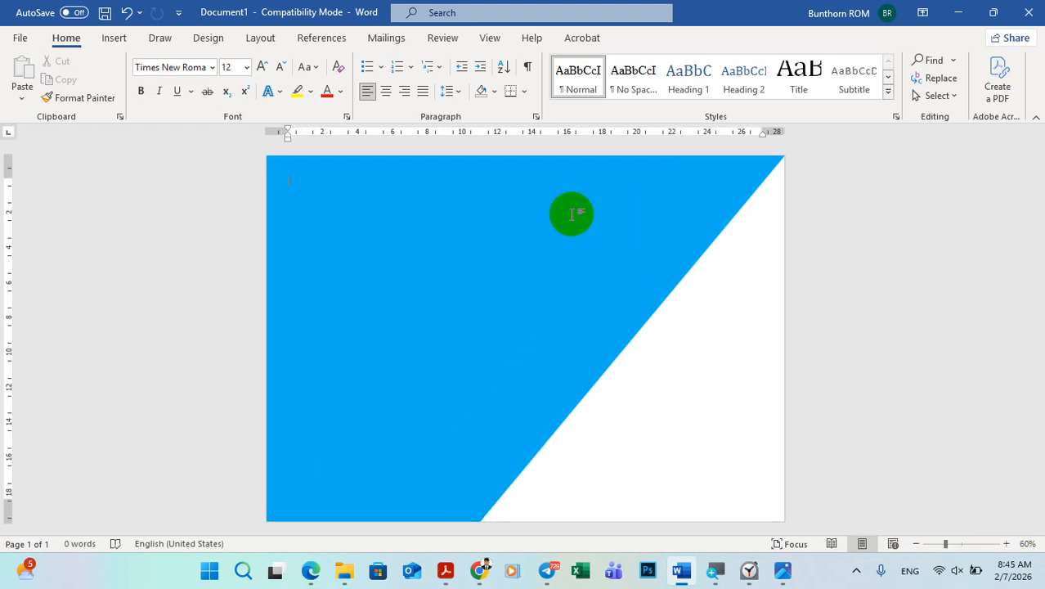
left_click(784, 569)
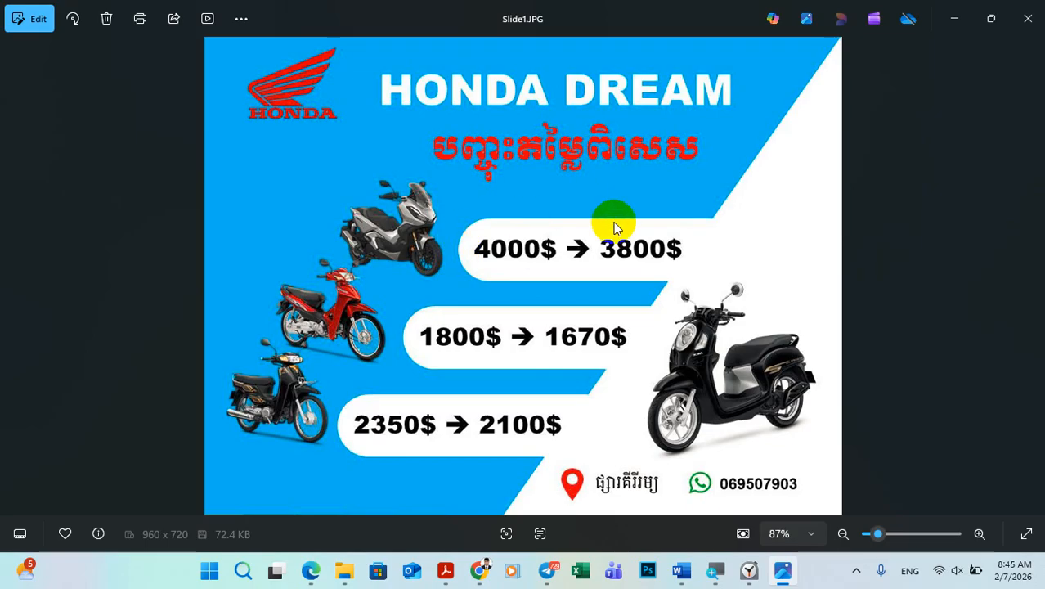
left_click(783, 570)
left_click(115, 39)
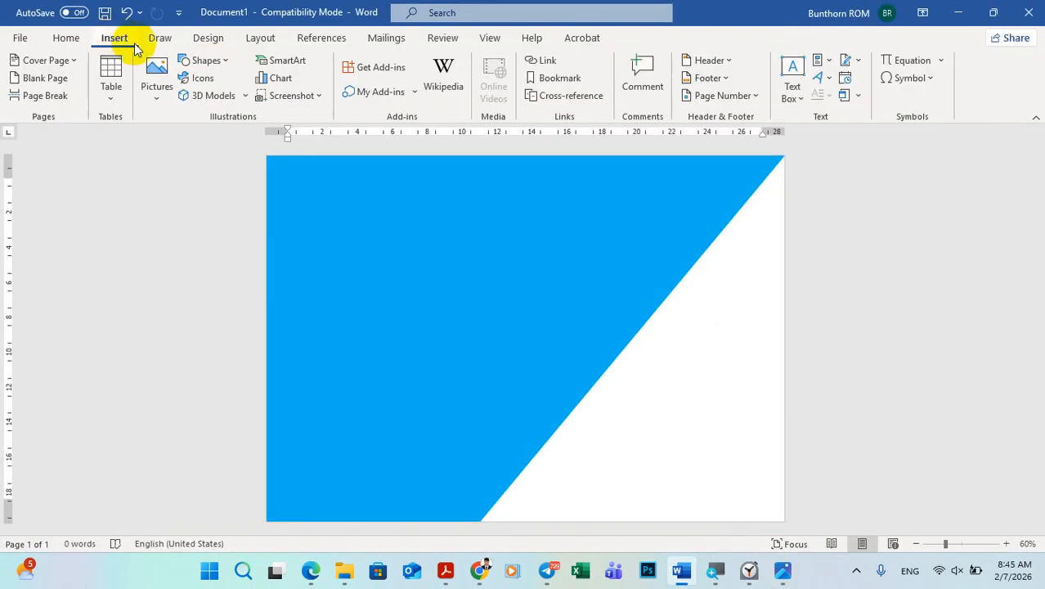
left_click(206, 61)
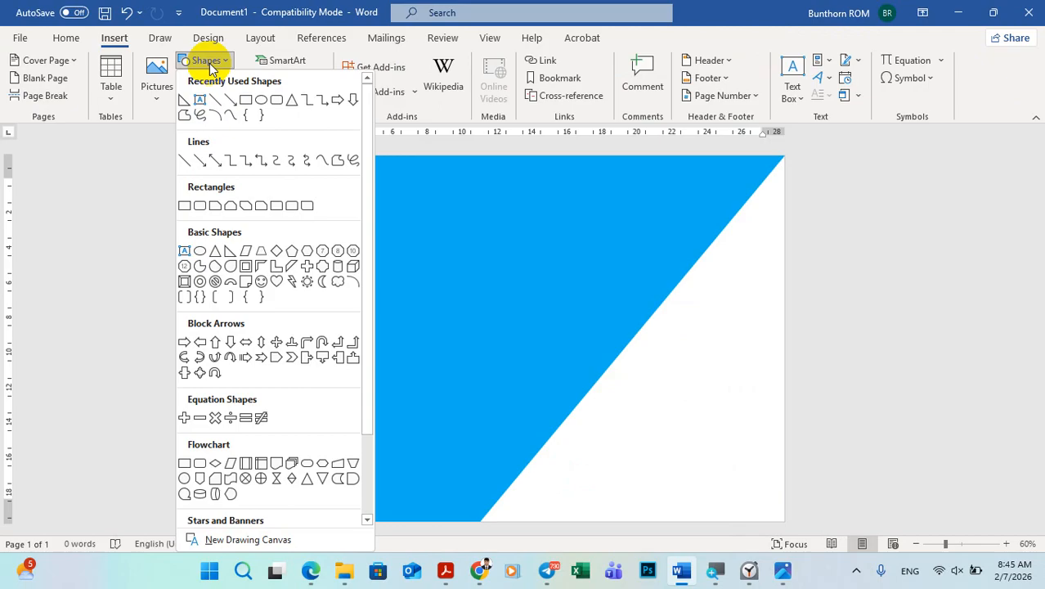
left_click(277, 102)
left_click_drag(462, 262, 660, 319)
left_click_drag(544, 287, 478, 270)
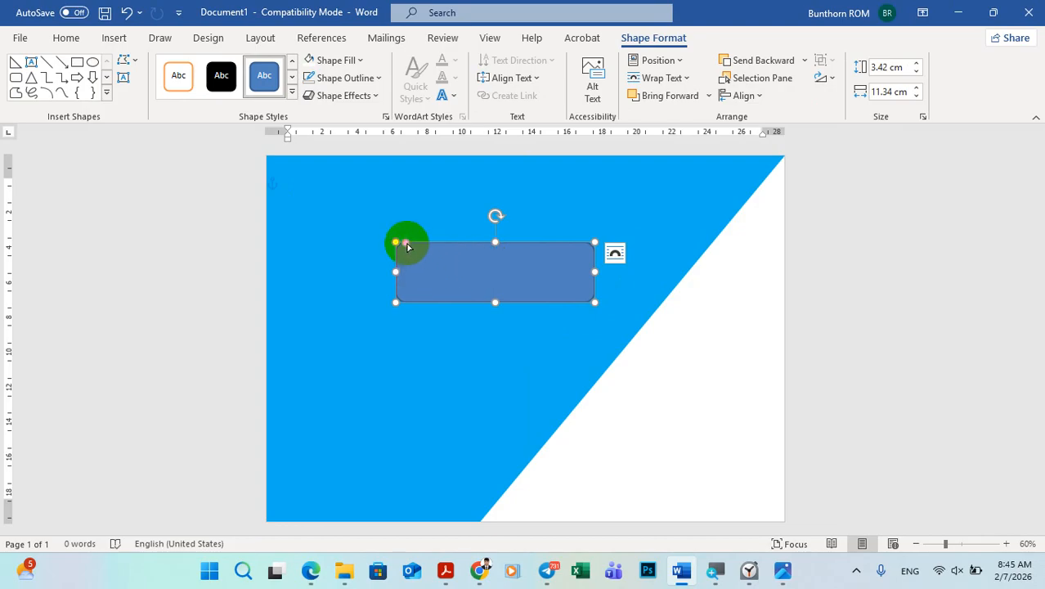
left_click_drag(408, 246, 470, 245)
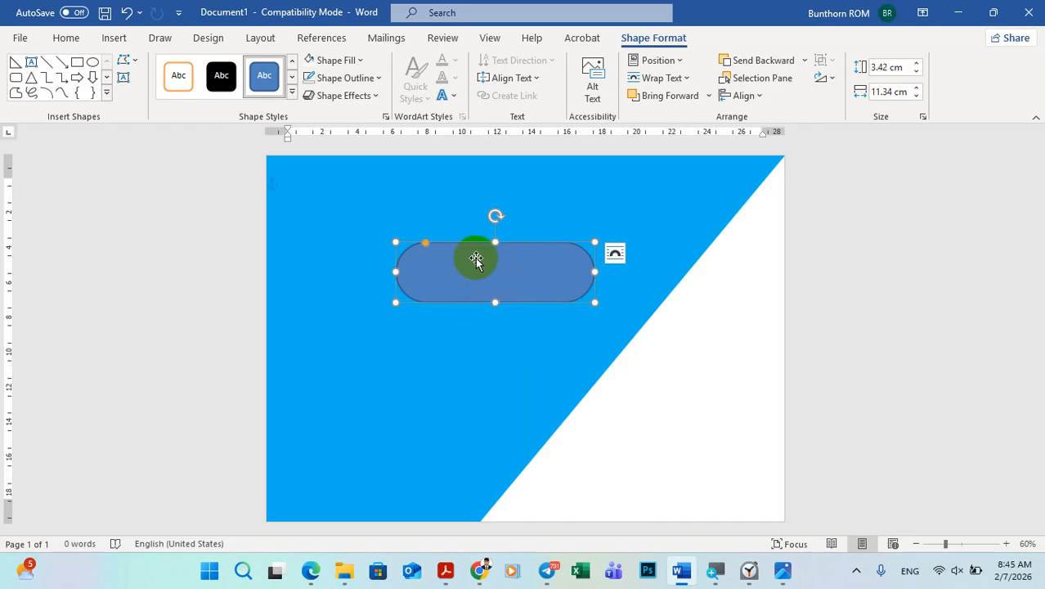
Step: Check the price bar color in the sample, fill the rounded rectangle with white and remove its outline
left_click(783, 571)
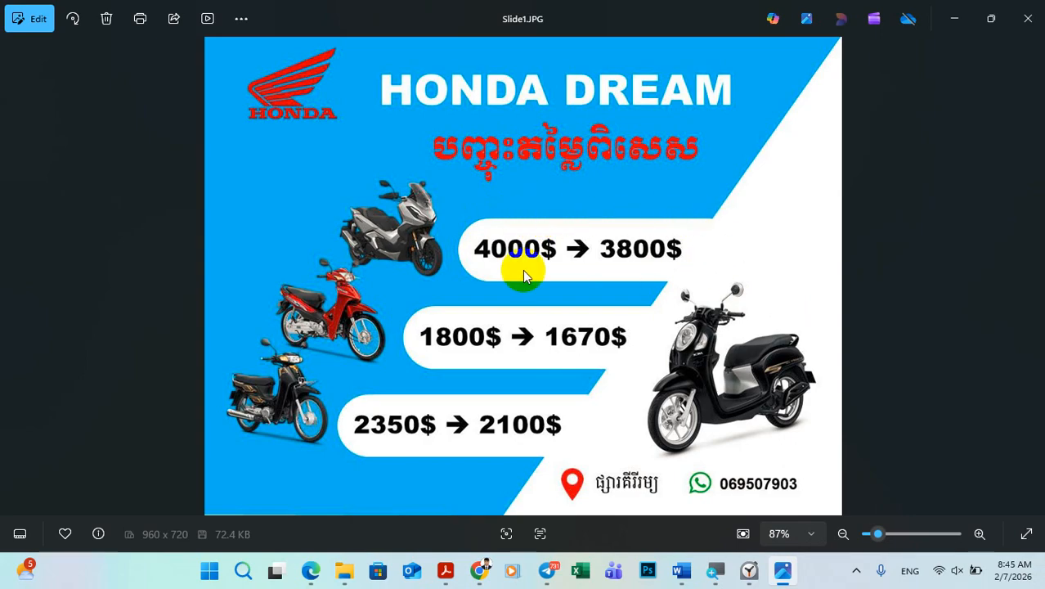
left_click(781, 571)
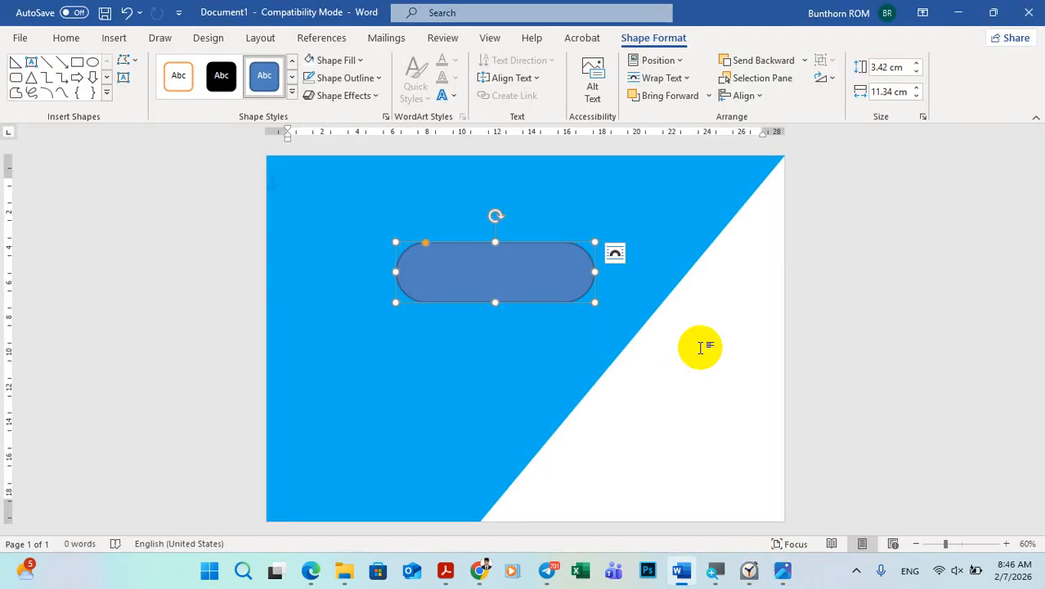
left_click(338, 63)
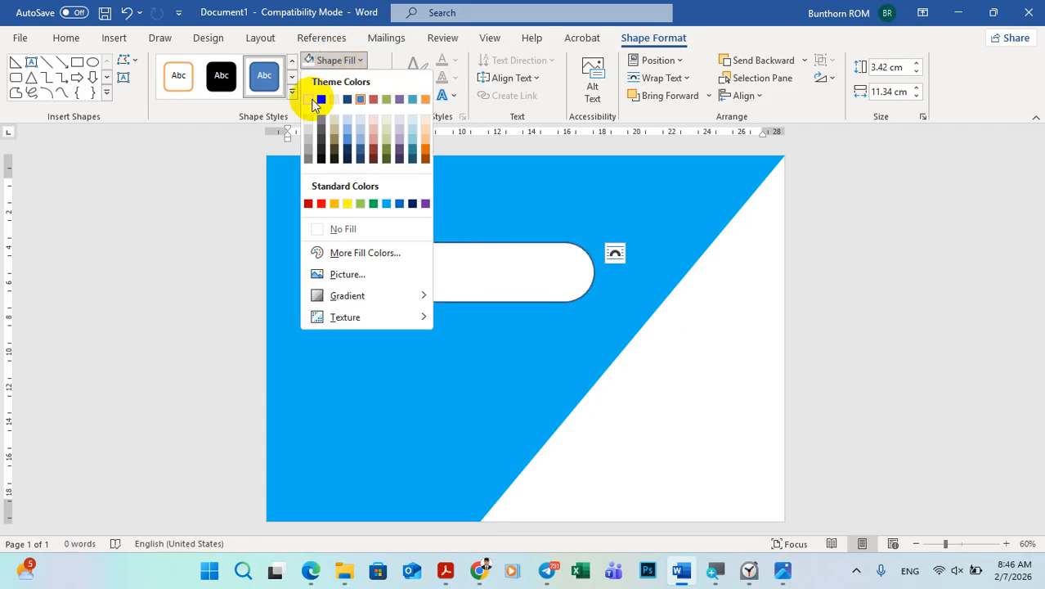
left_click(316, 99)
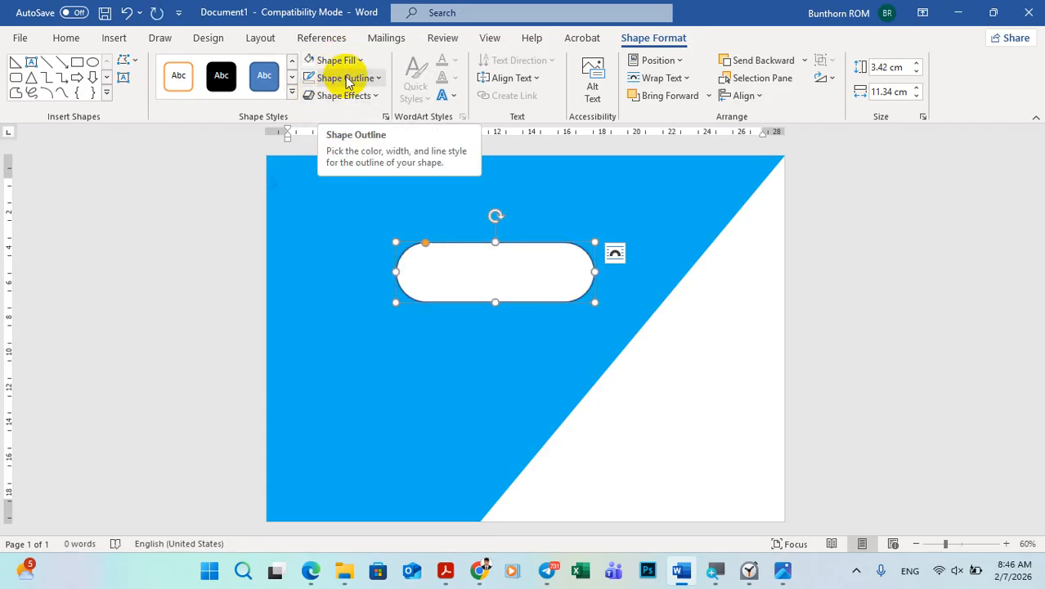
left_click(345, 77)
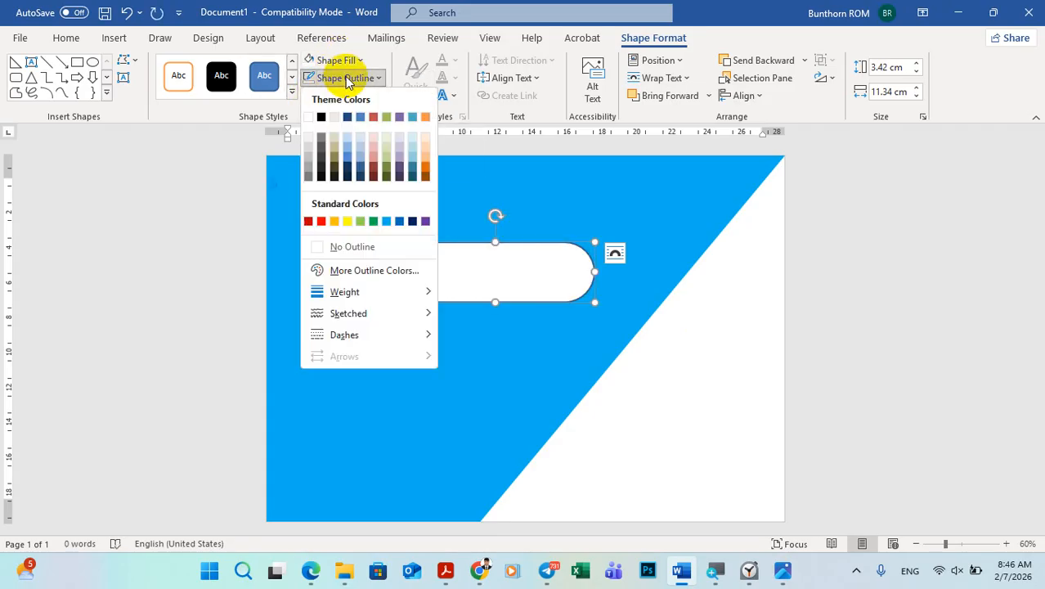
left_click(352, 245)
left_click(411, 401)
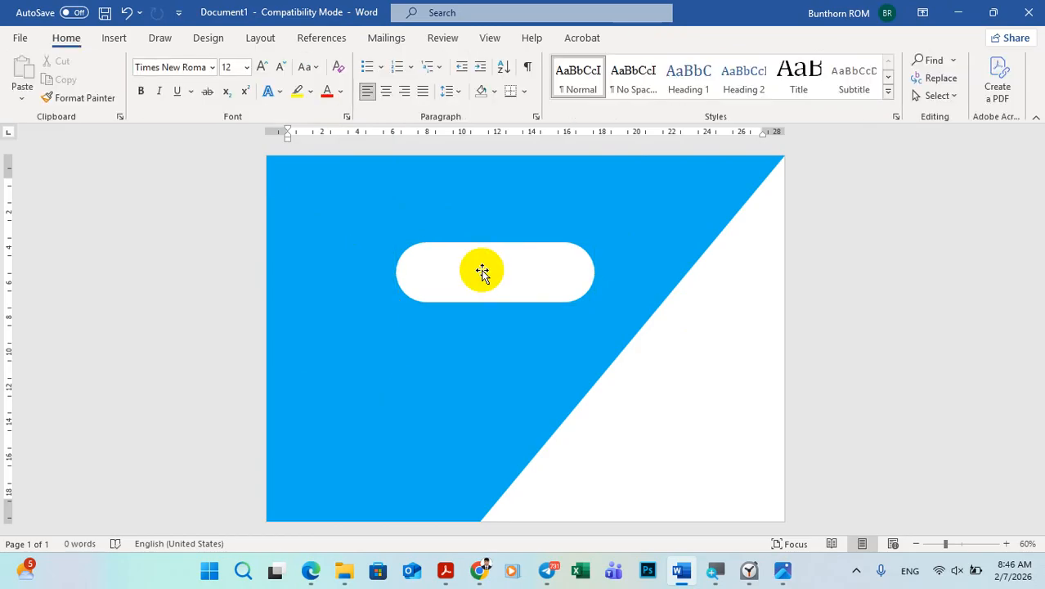
Step: Move the white rounded bar down and right so its right end merges into the white triangle across the diagonal
left_click_drag(483, 270, 573, 305)
left_click(911, 303)
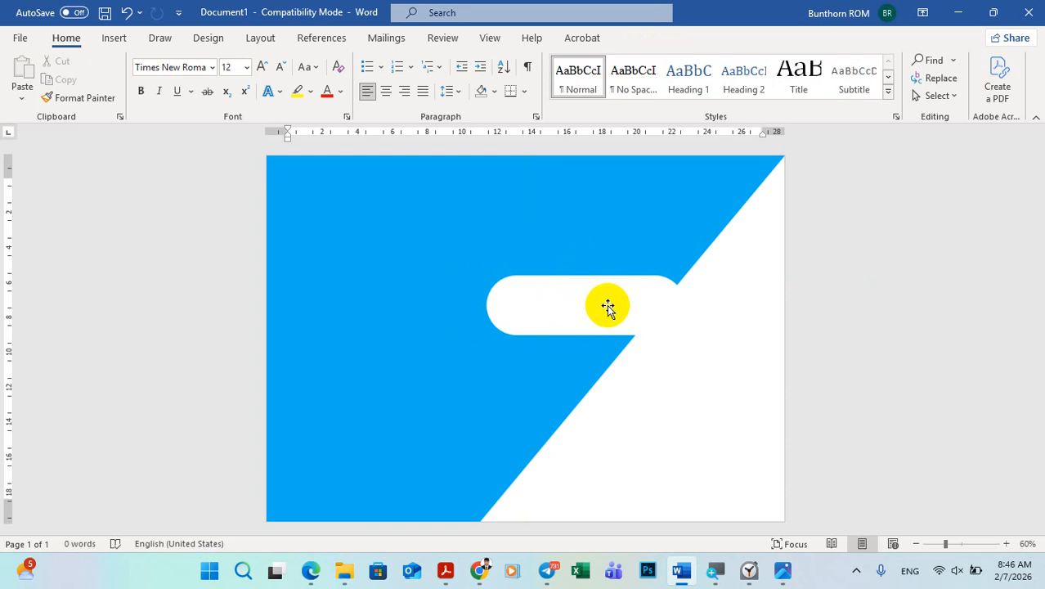
mouse_move(599, 304)
left_mouse_down()
mouse_move(625, 305)
mouse_move(600, 304)
left_mouse_up()
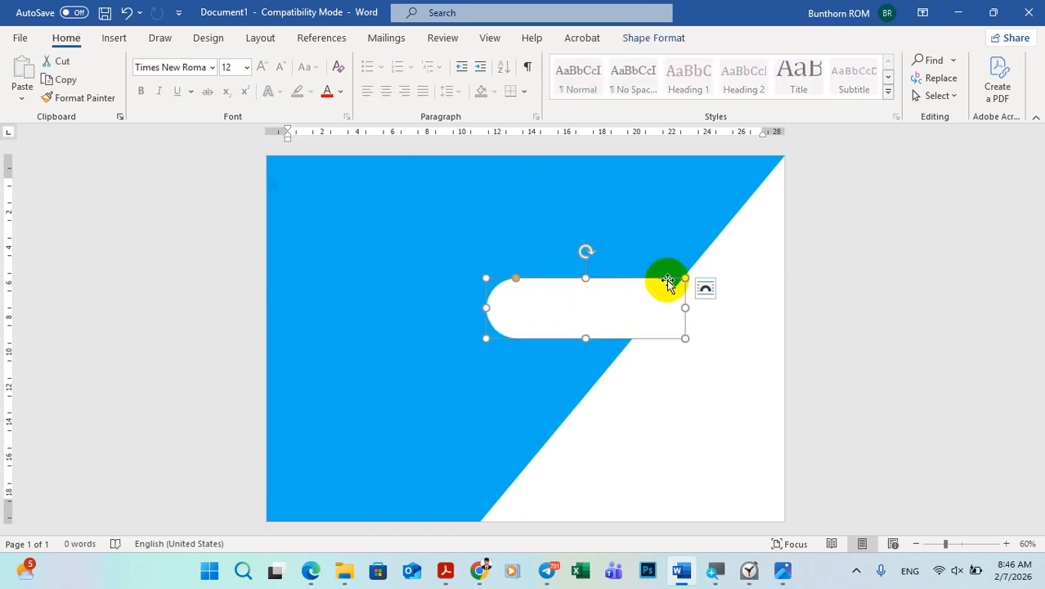
Step: Shift the white rounded bar further right into the triangle and stretch its left end farther across the blue area
left_click_drag(642, 299, 665, 298)
left_click(893, 281)
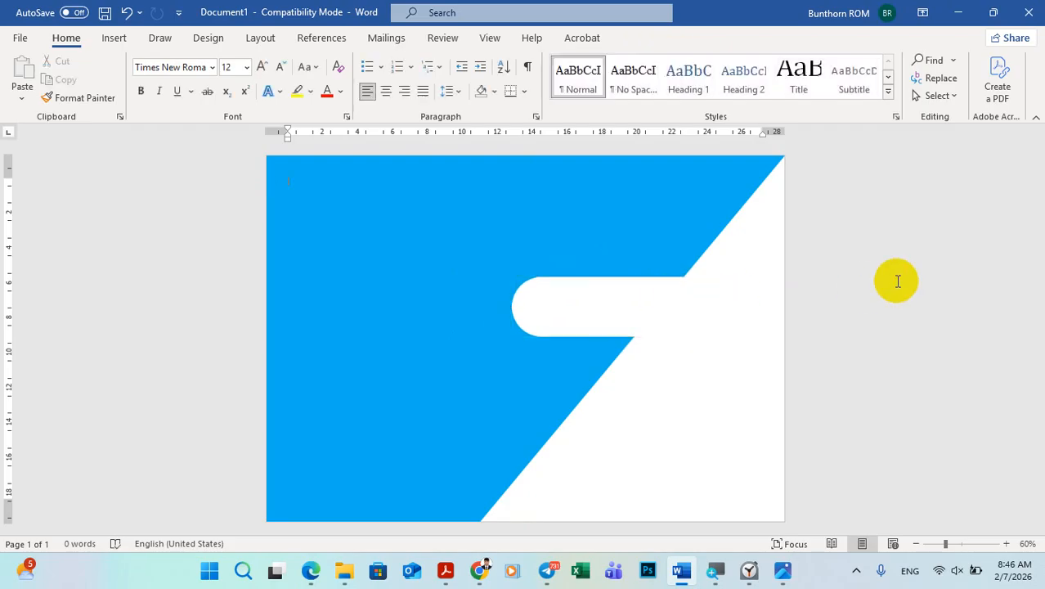
left_click(515, 313)
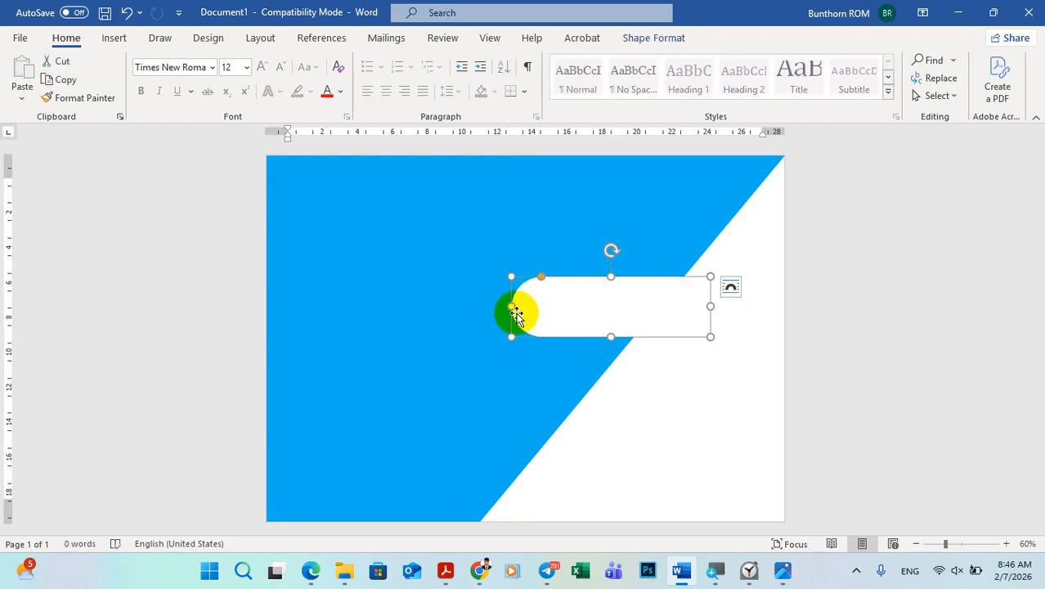
left_click_drag(508, 306, 465, 309)
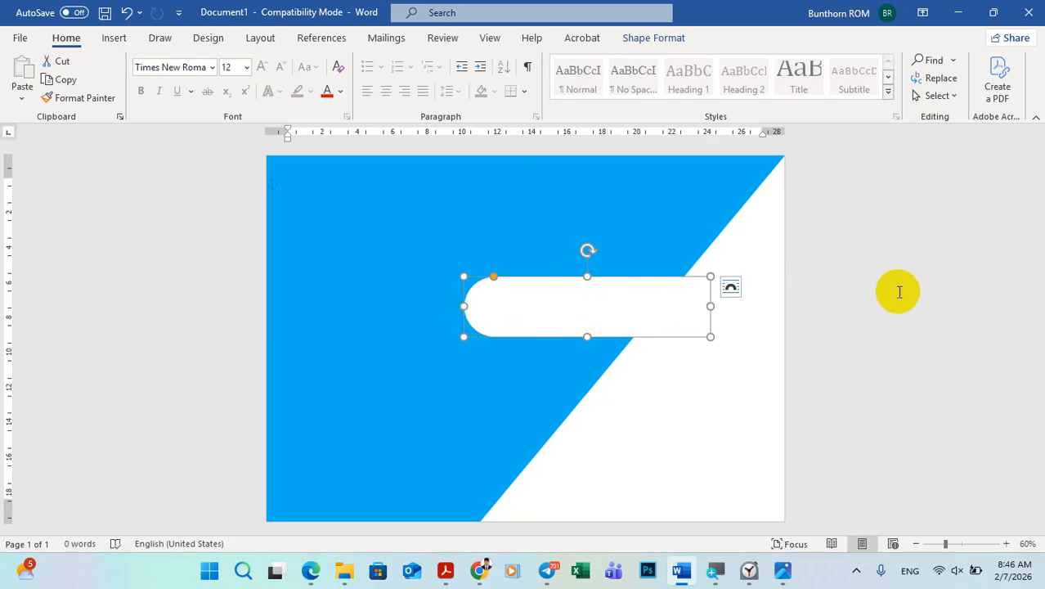
left_click(897, 292)
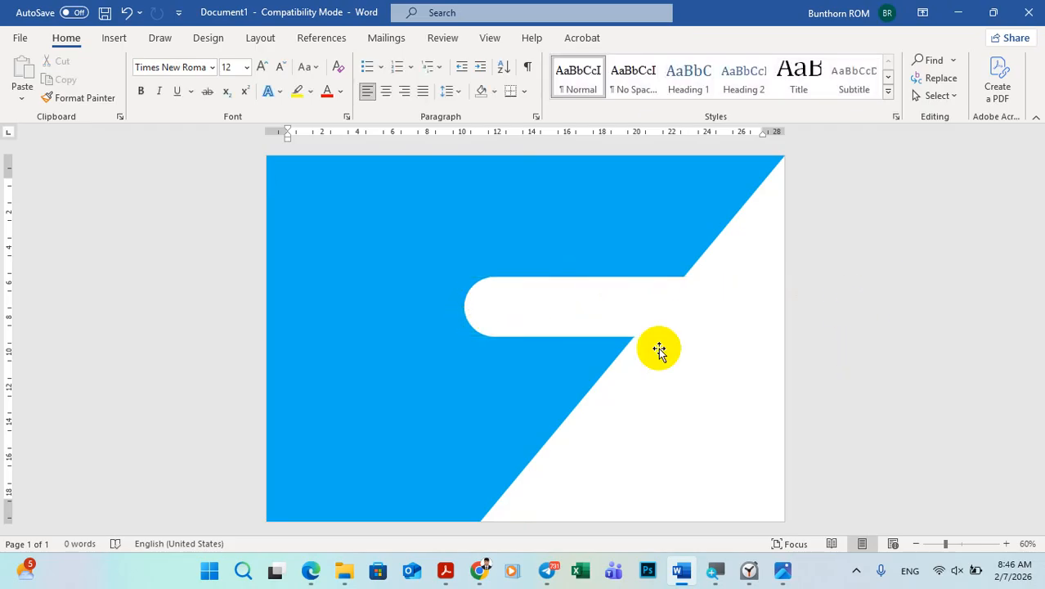
Step: Duplicate the white rounded bar and place the copy below the first, offset to the left along the diagonal
left_click(567, 301)
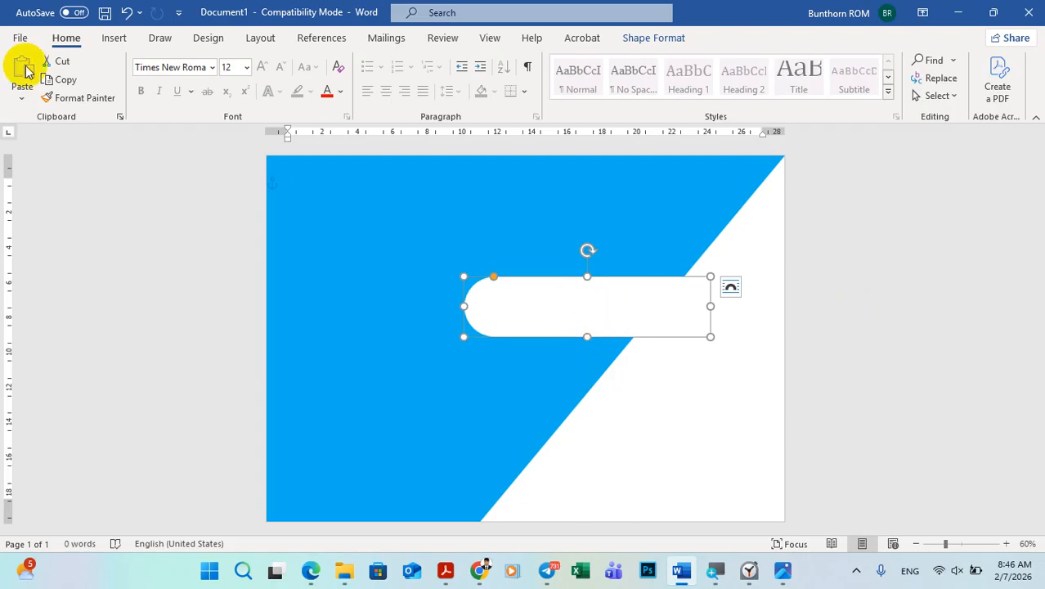
left_click(78, 85)
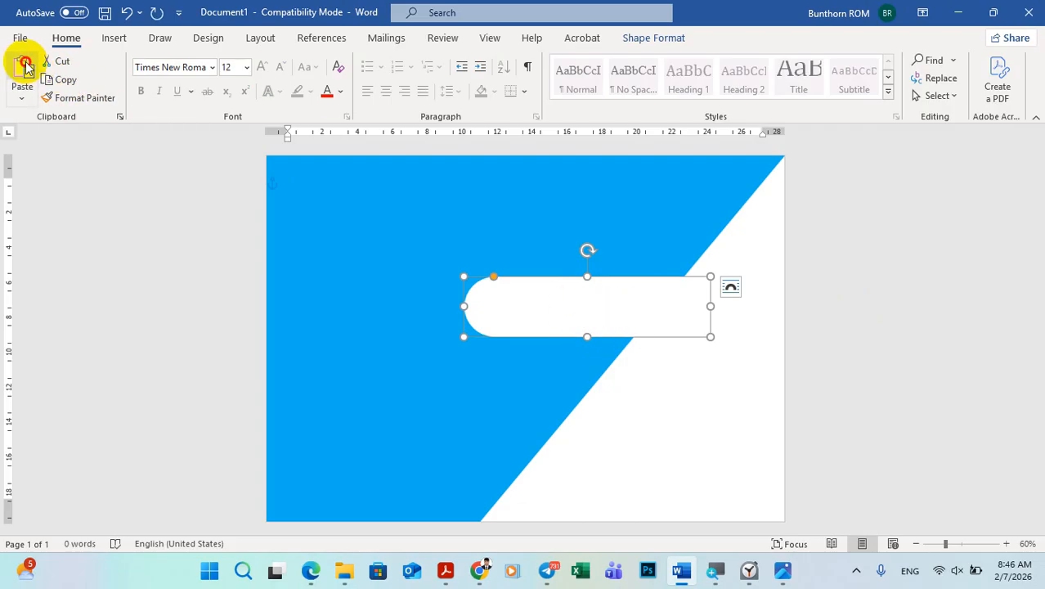
left_click(24, 66)
left_click(602, 317)
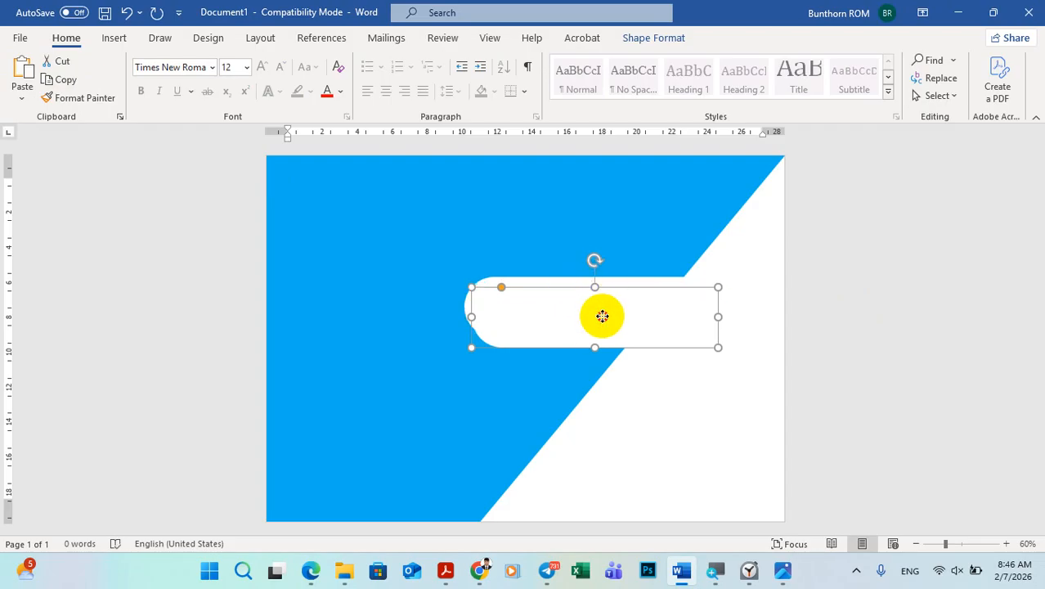
left_click_drag(602, 317, 542, 383)
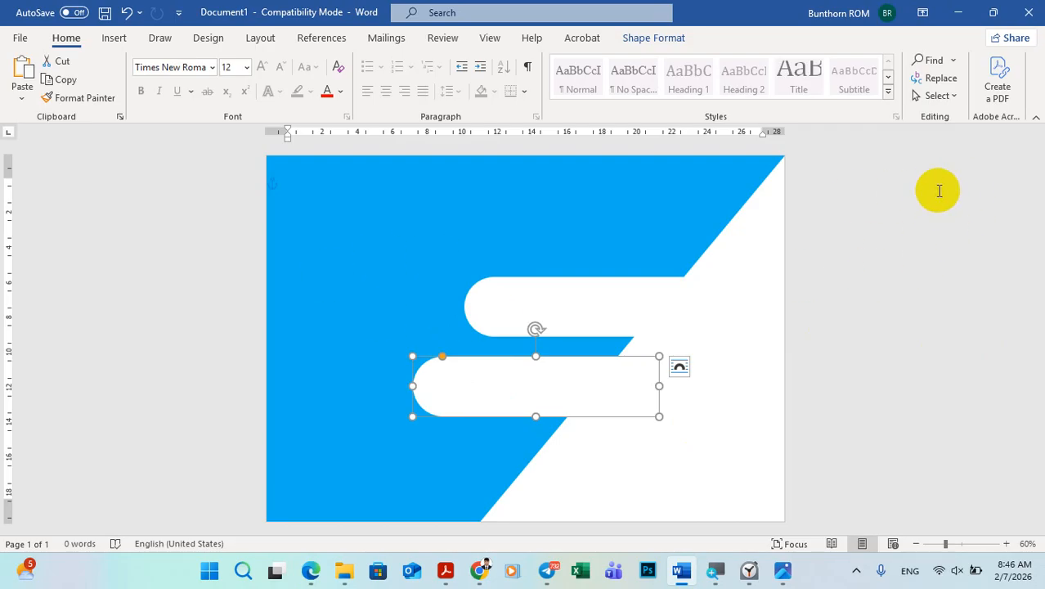
left_click(930, 240)
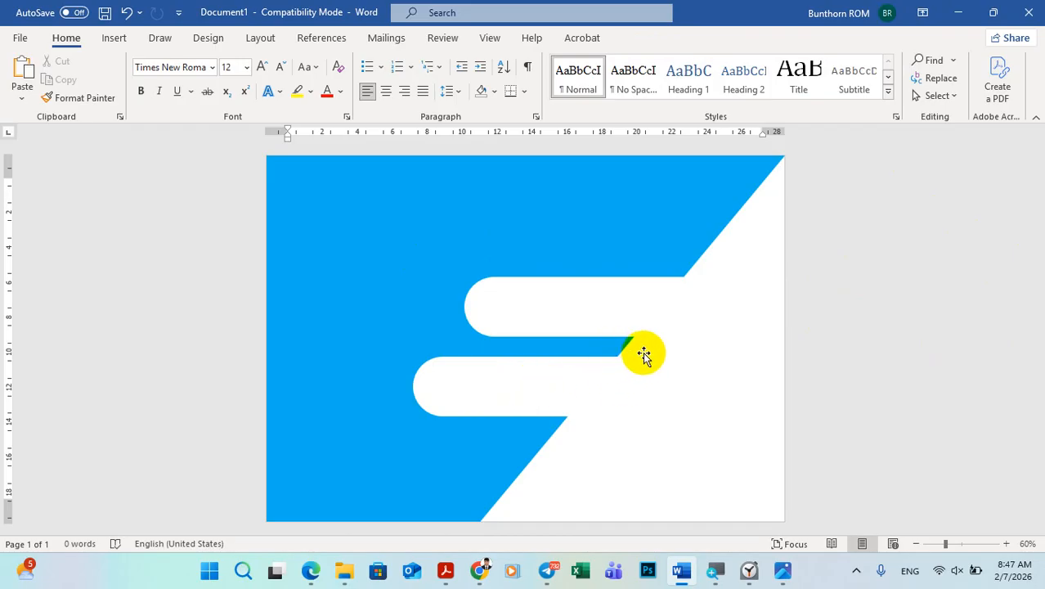
Step: Check the sample's bar layout, then duplicate the second bar and place the third below it, offset further left
left_click(782, 570)
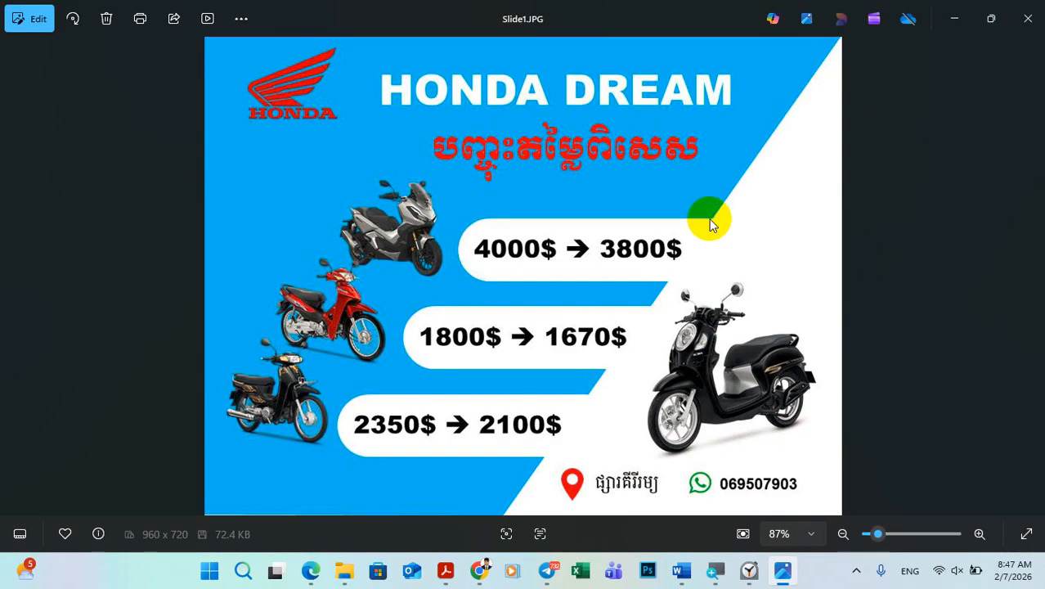
left_click(783, 570)
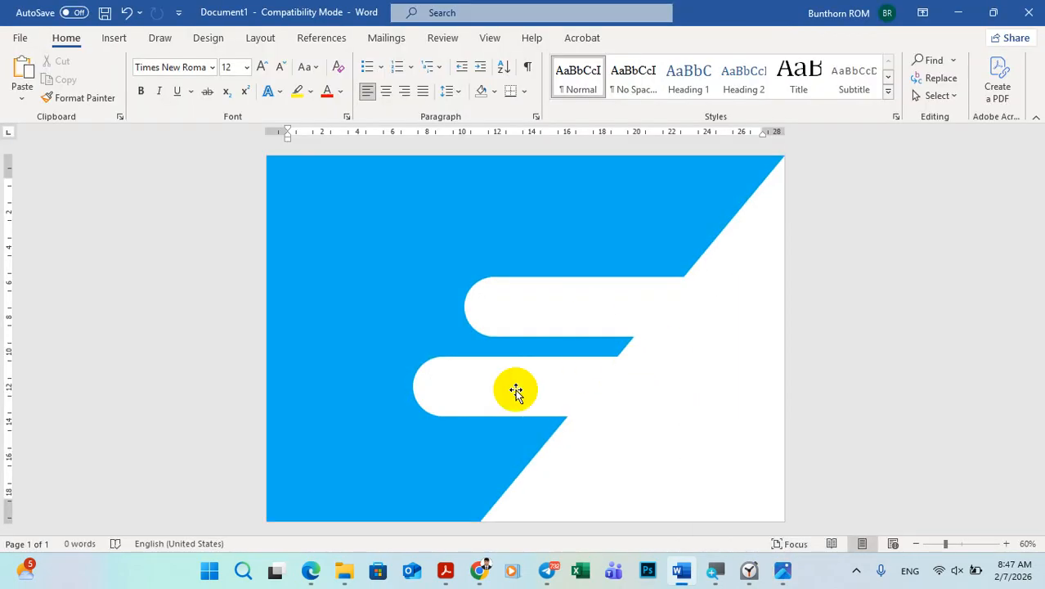
left_click(125, 45)
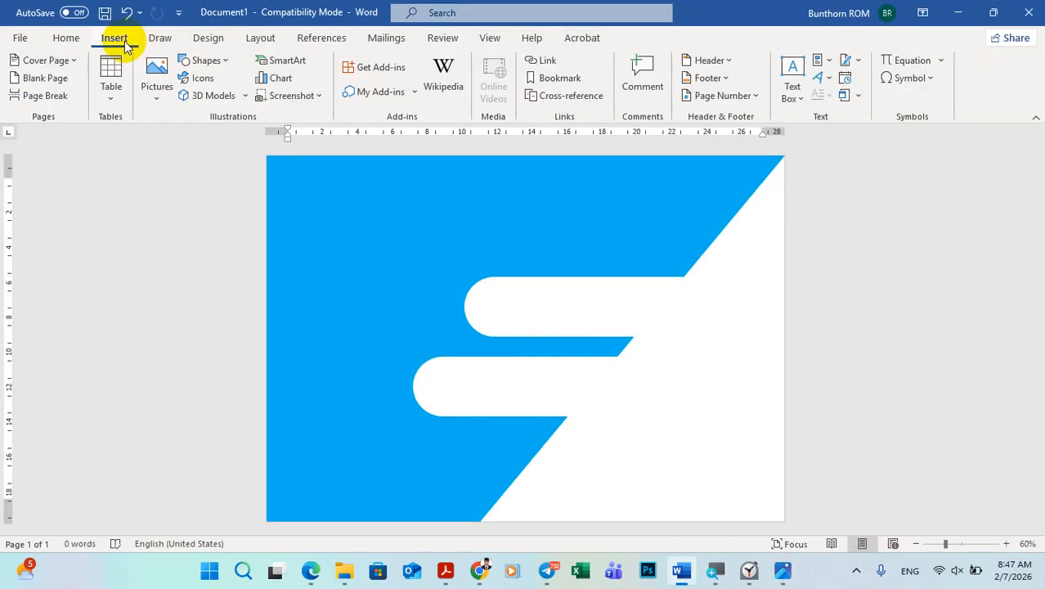
left_click(65, 39)
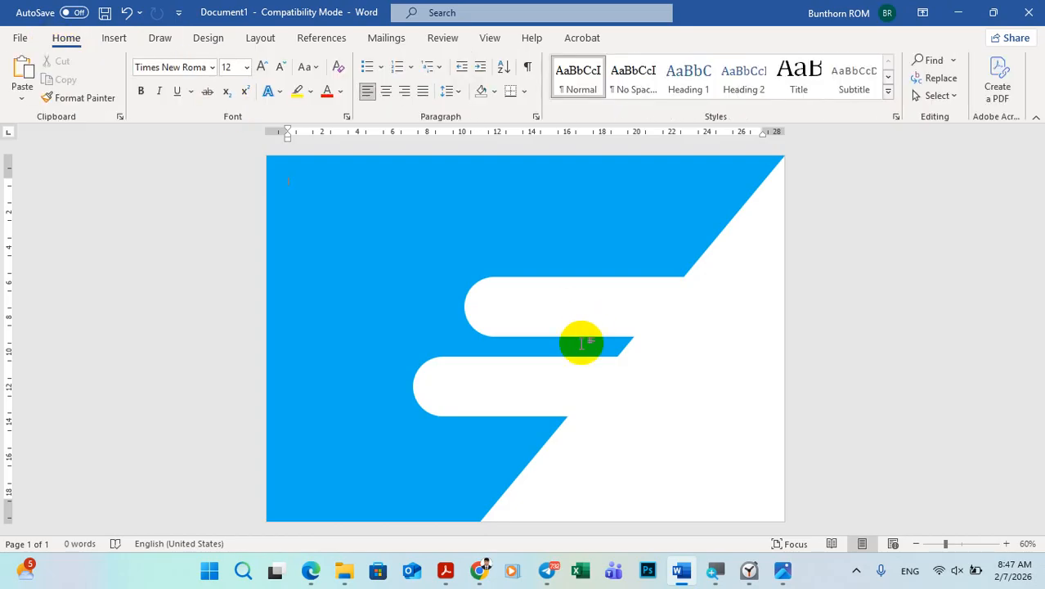
left_click(517, 387)
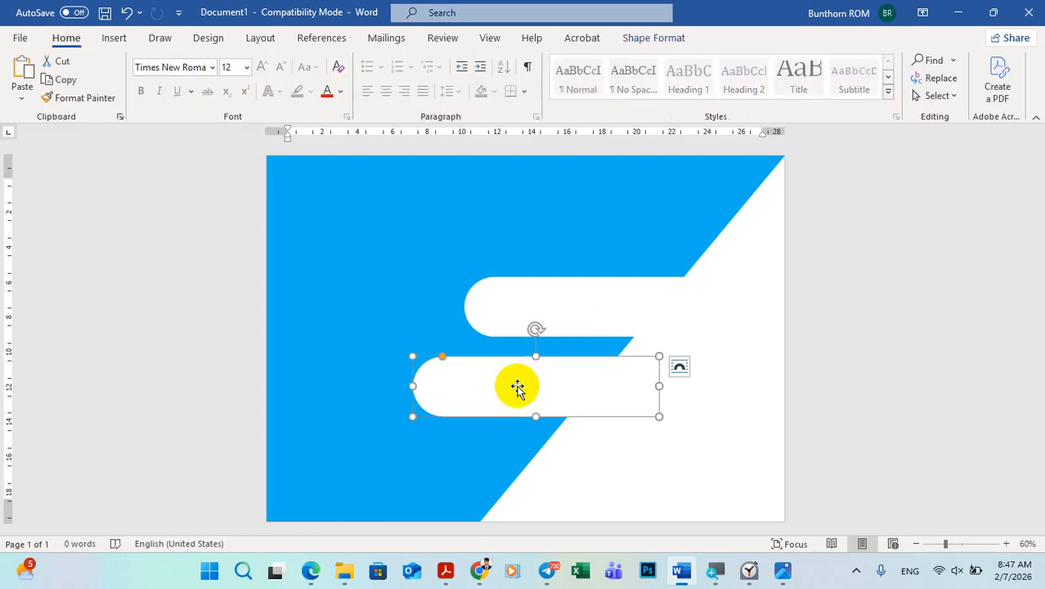
left_click(56, 80)
left_click(24, 65)
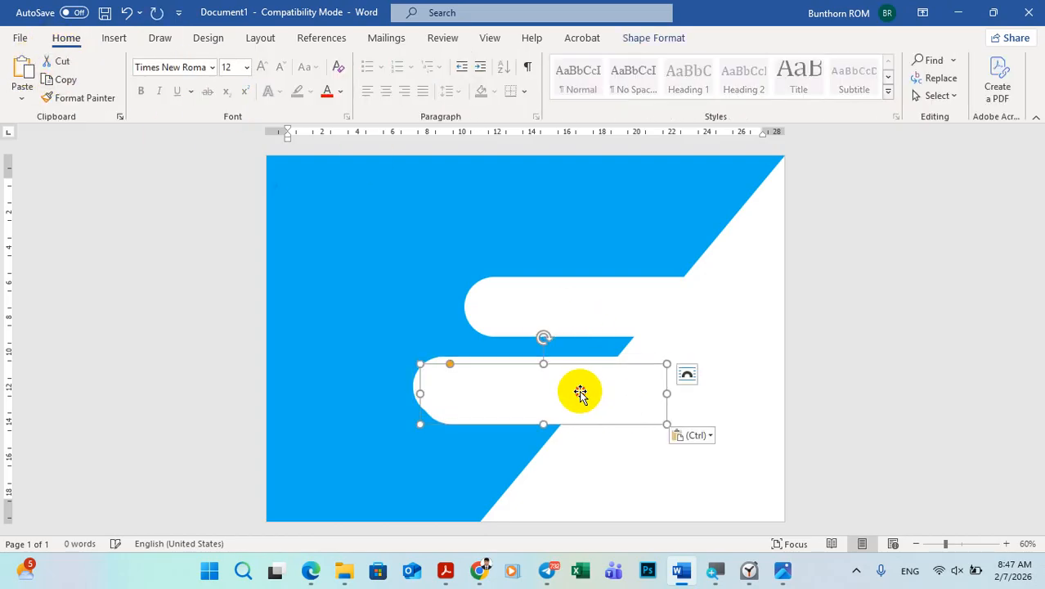
left_click_drag(578, 392, 512, 466)
left_click(896, 353)
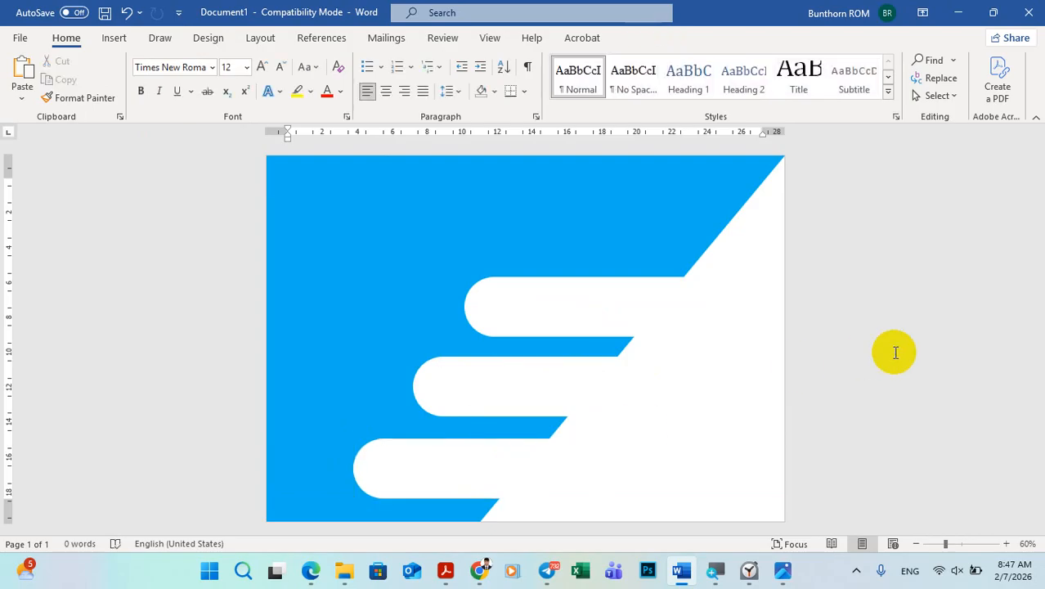
Step: Compare the bars with the sample and nudge the lowest bar slightly right and up to even out the spacing
left_click(785, 570)
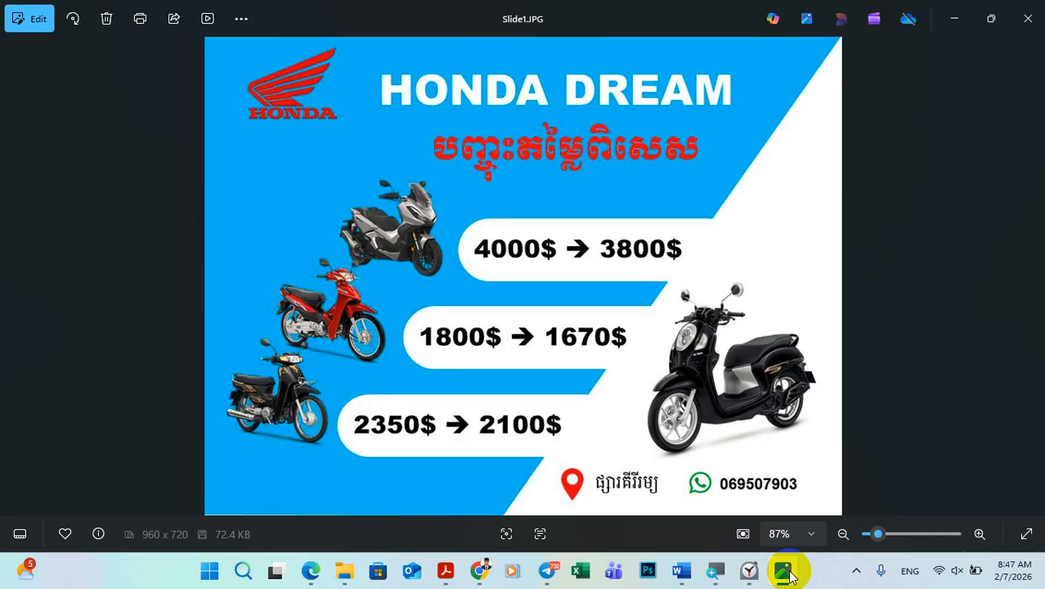
left_click(787, 571)
left_click(789, 570)
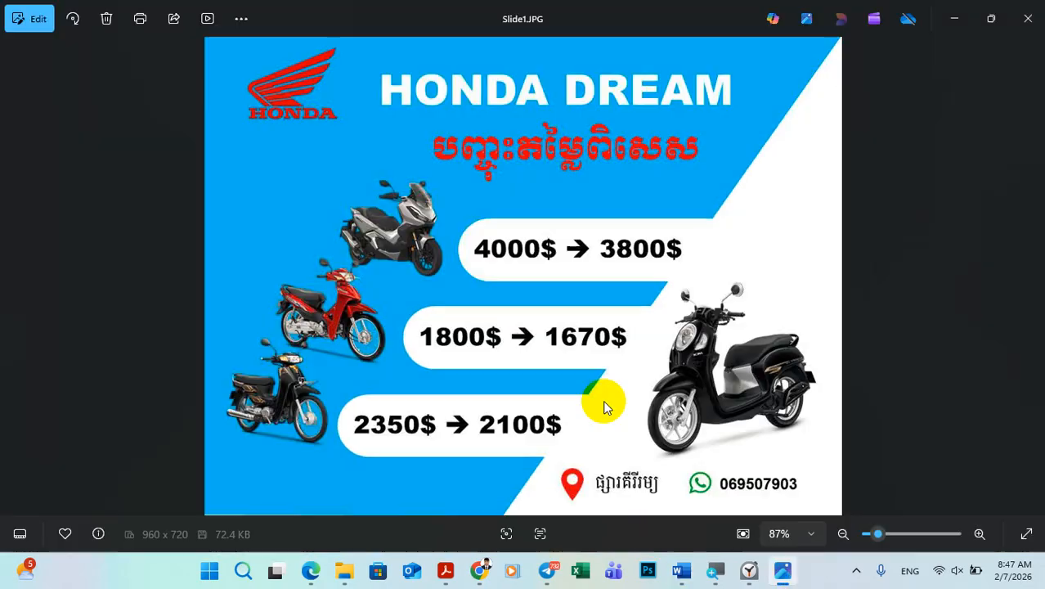
left_click(783, 570)
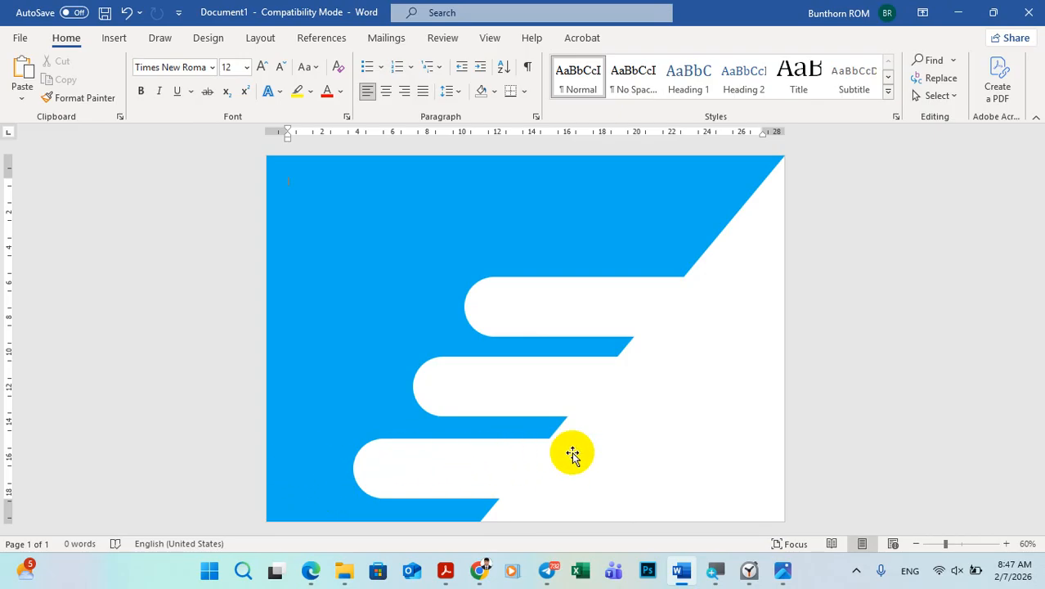
left_click(442, 470)
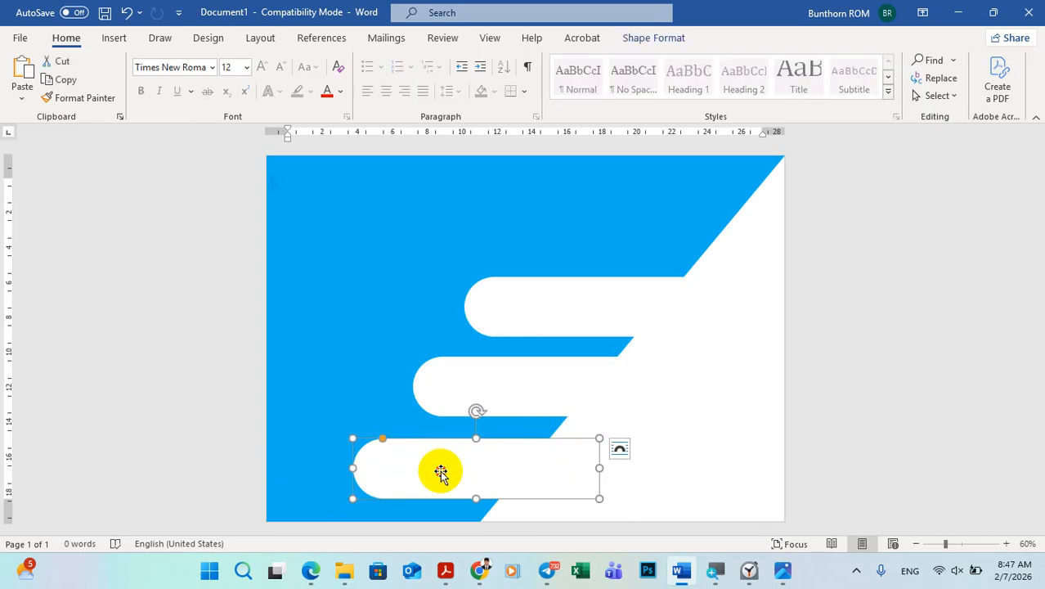
left_click_drag(441, 470, 445, 470)
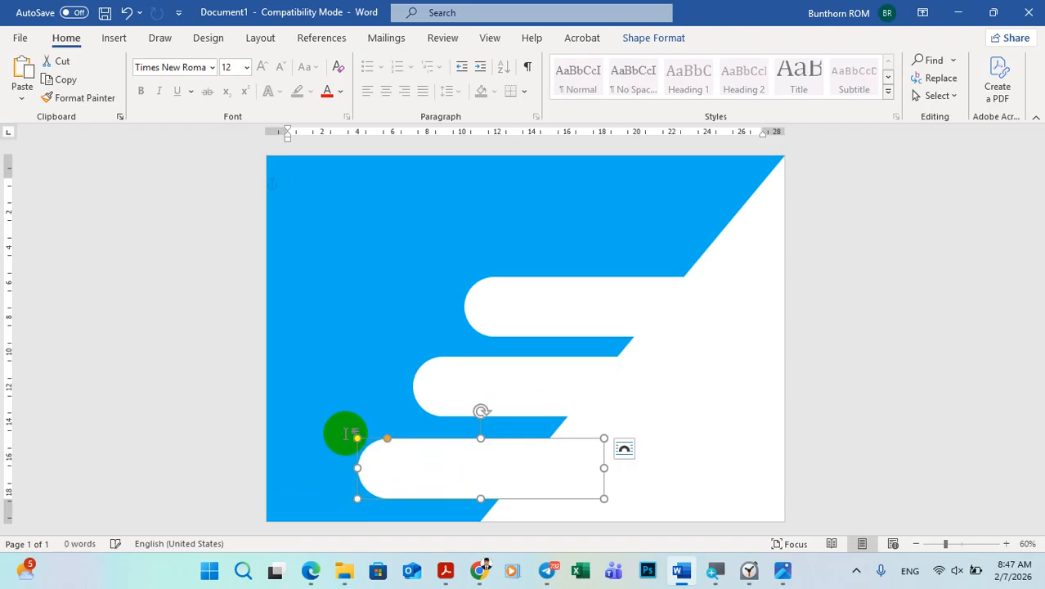
left_click(940, 287)
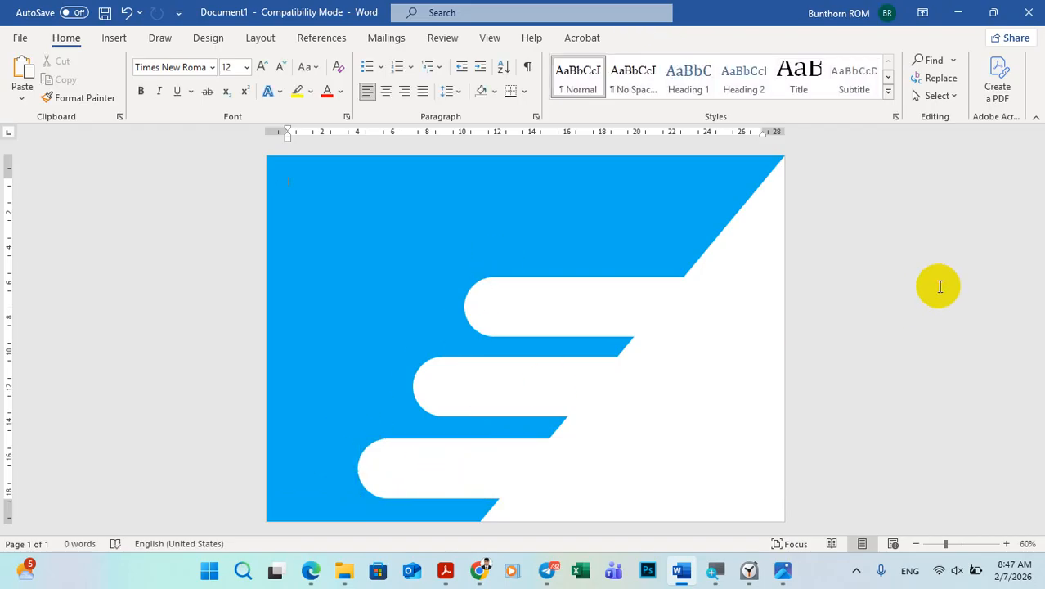
left_click(481, 471)
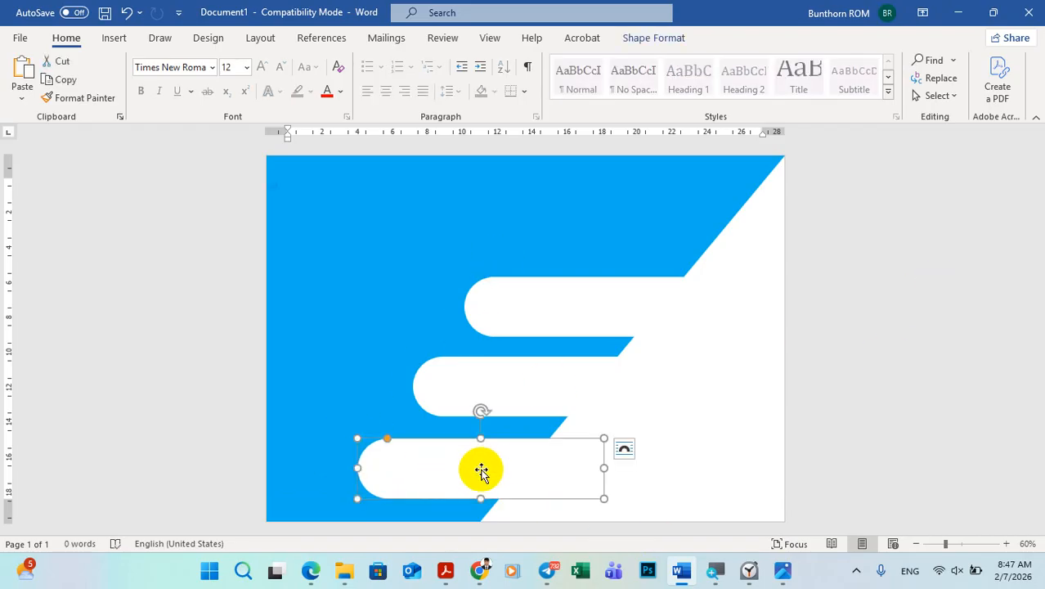
mouse_move(480, 465)
left_mouse_down()
mouse_move(485, 451)
mouse_move(481, 465)
left_mouse_up()
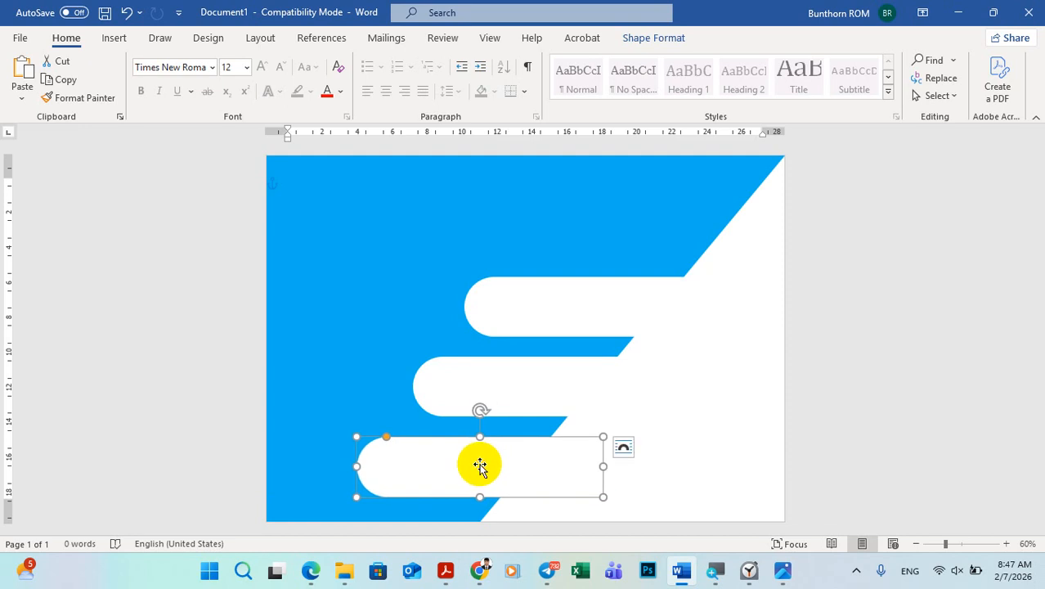
left_click(908, 337)
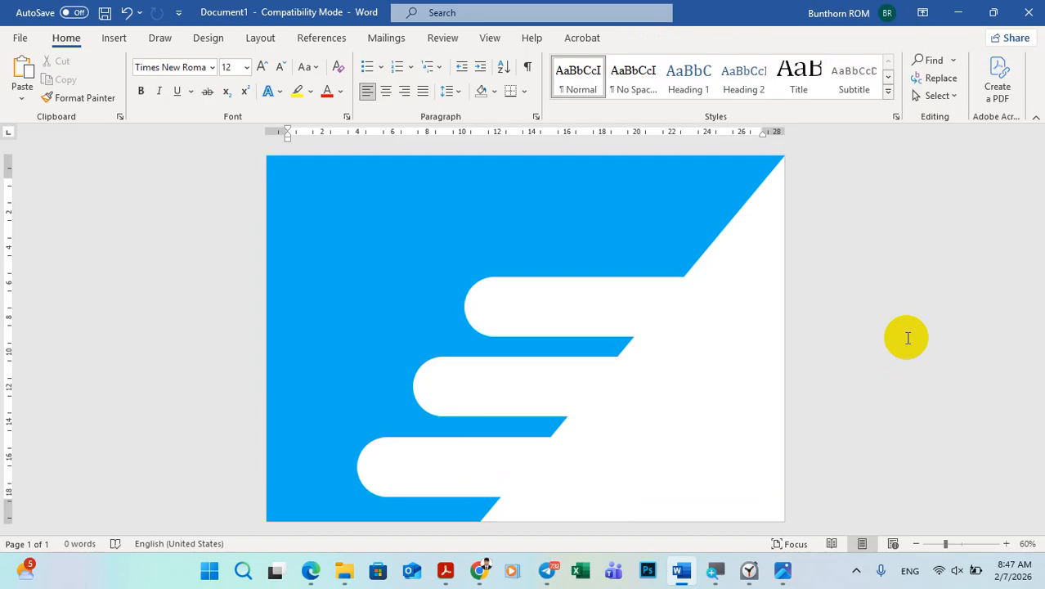
Step: After checking the sample, insert the "HD Honda Motorcycle Official Logo" PNG from Downloads and set its wrapping to In Front of Text
left_click(787, 574)
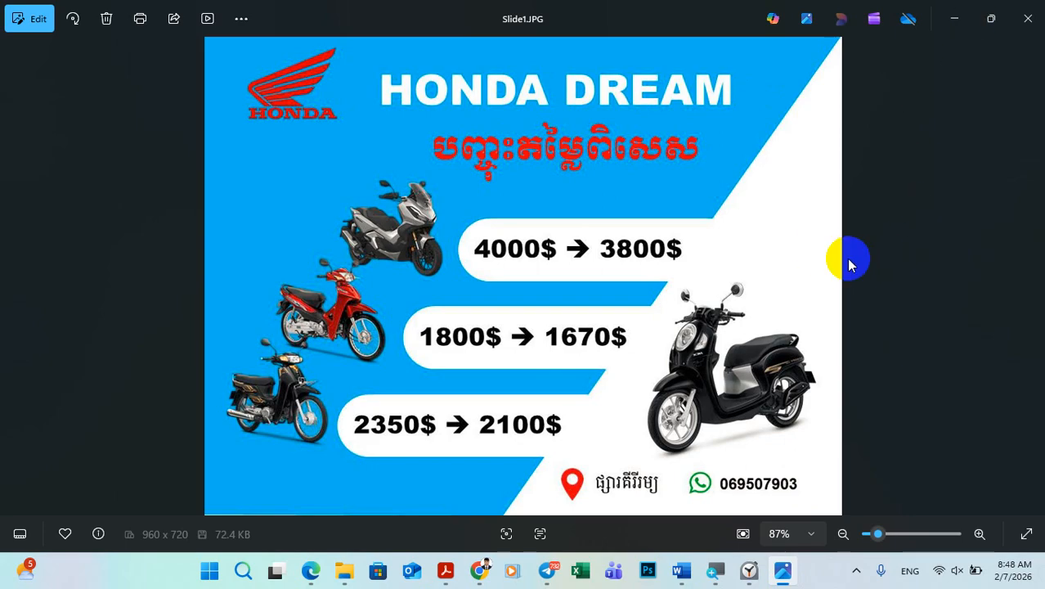
left_click(782, 570)
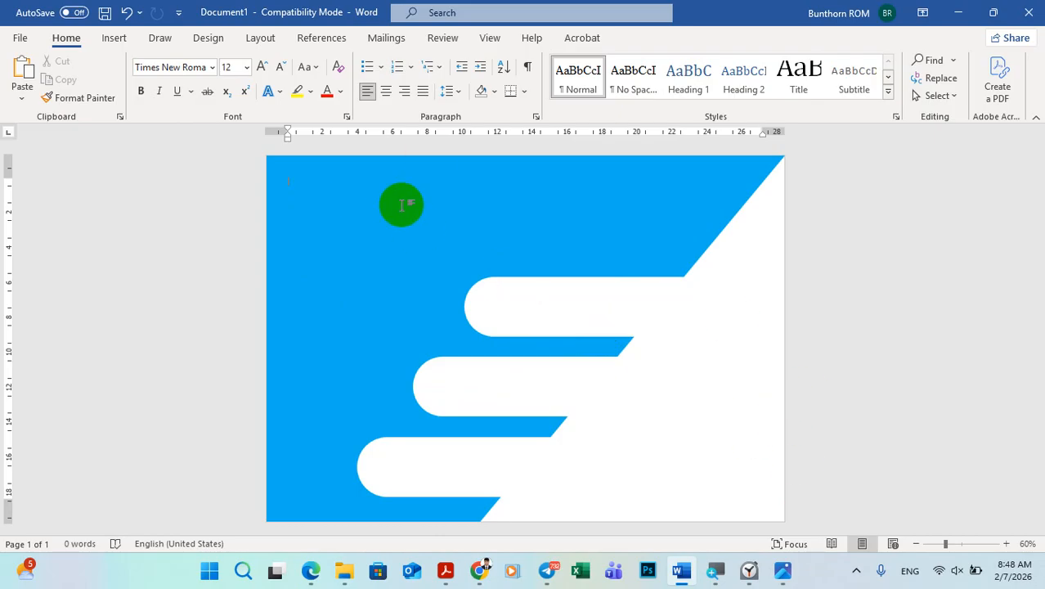
left_click(115, 38)
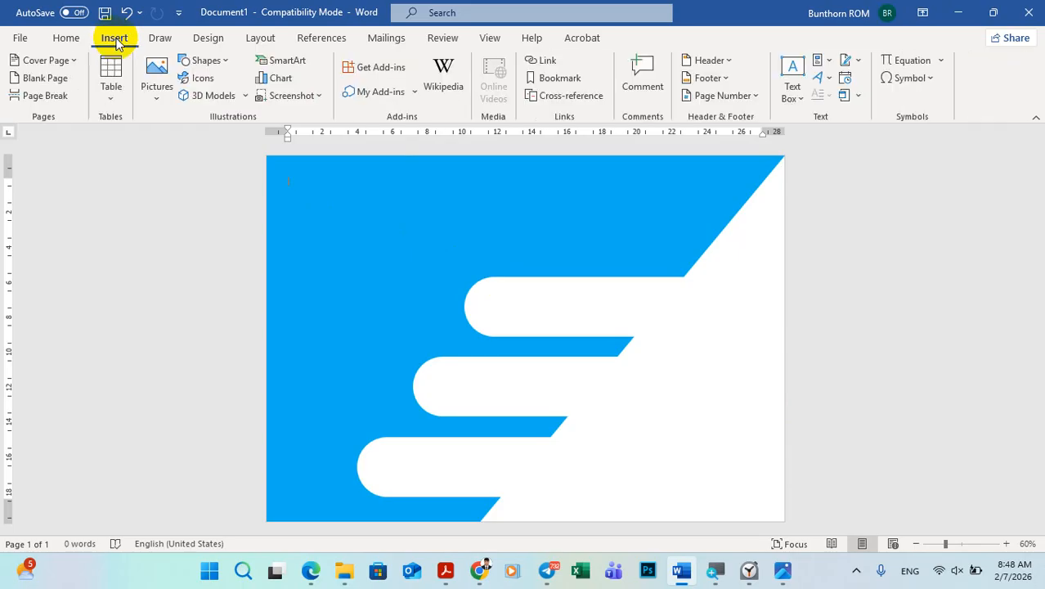
left_click(157, 101)
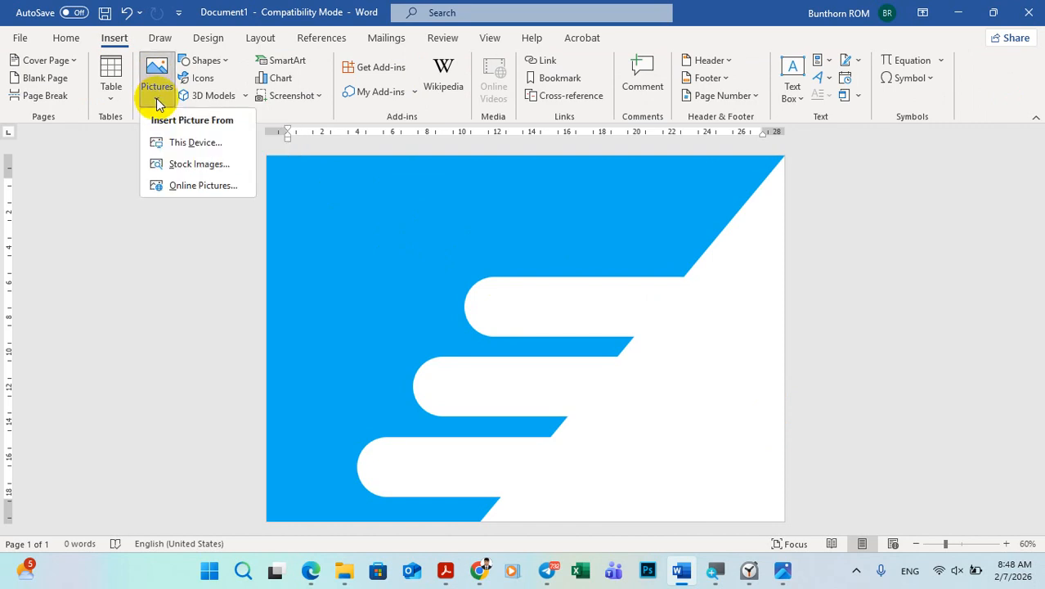
left_click(199, 143)
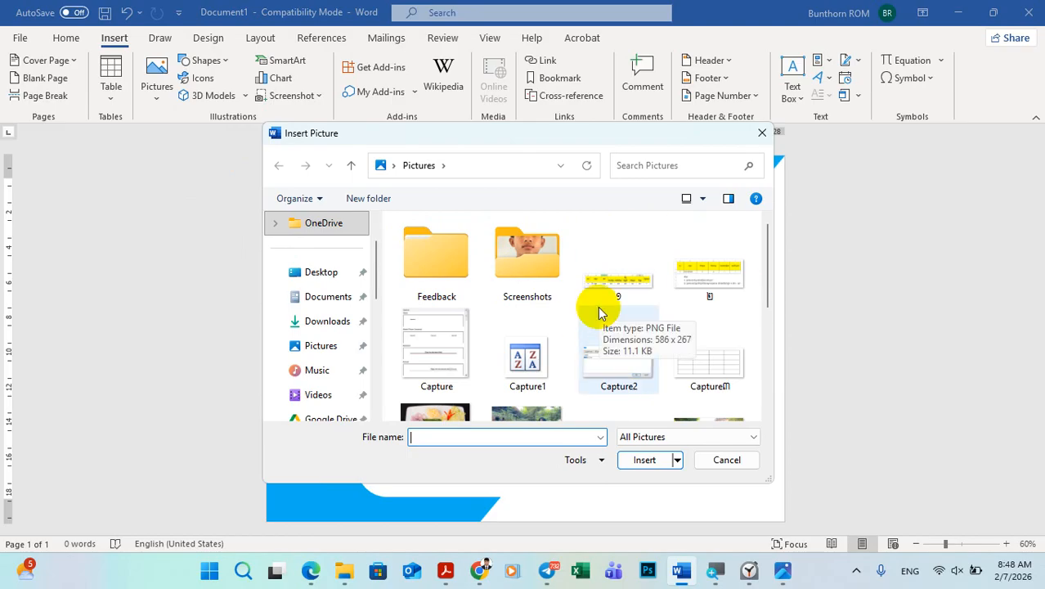
left_click(325, 324)
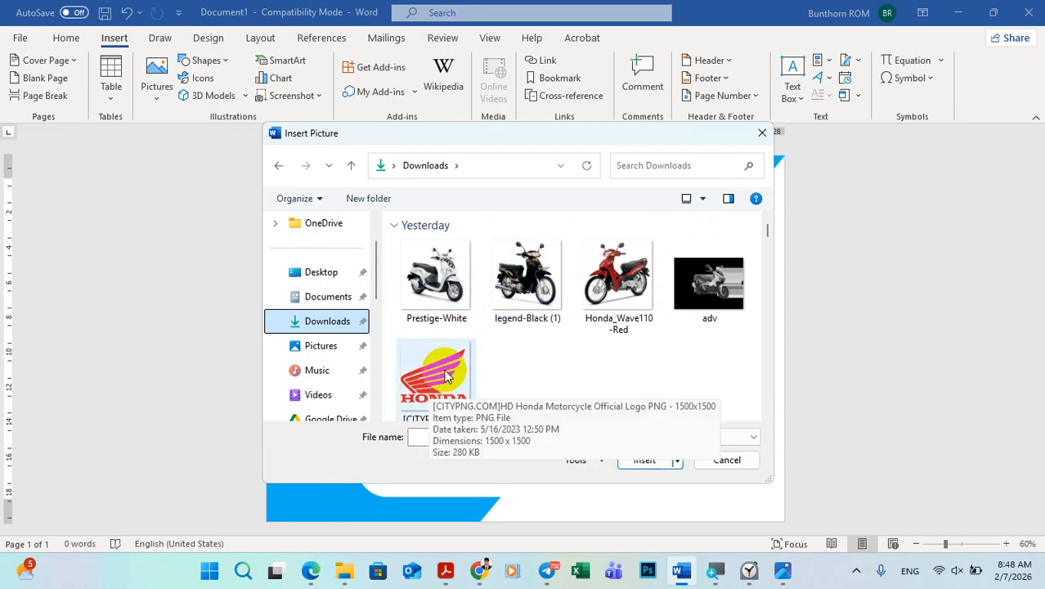
left_click(446, 376)
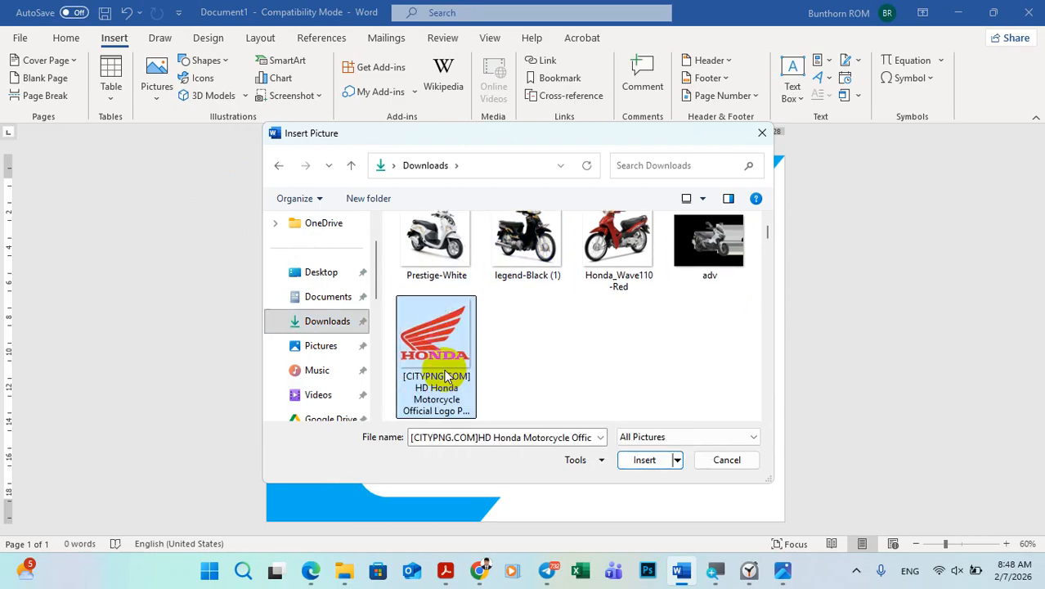
left_click(644, 460)
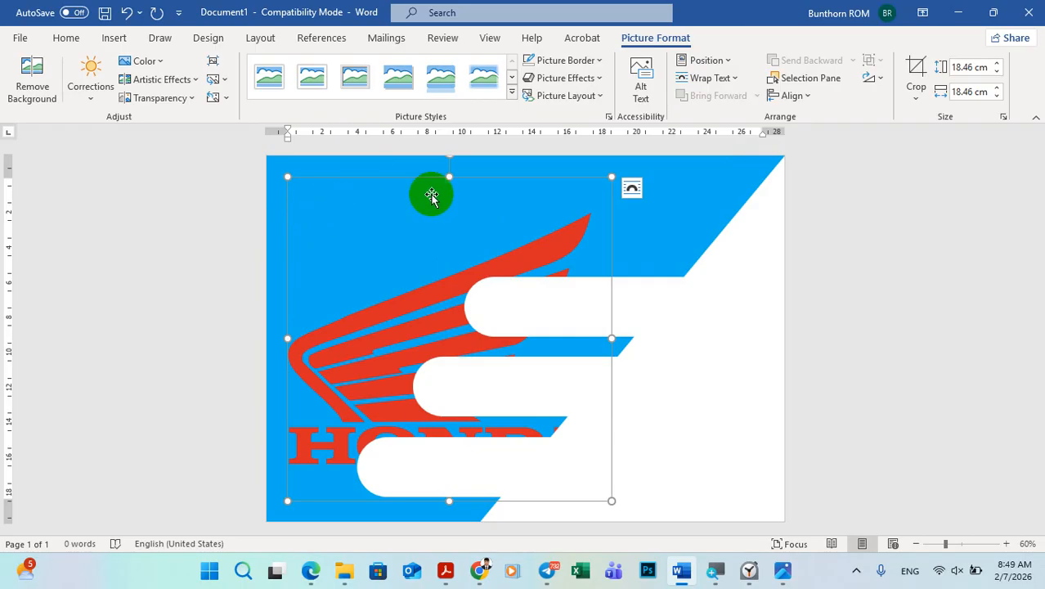
left_click(630, 190)
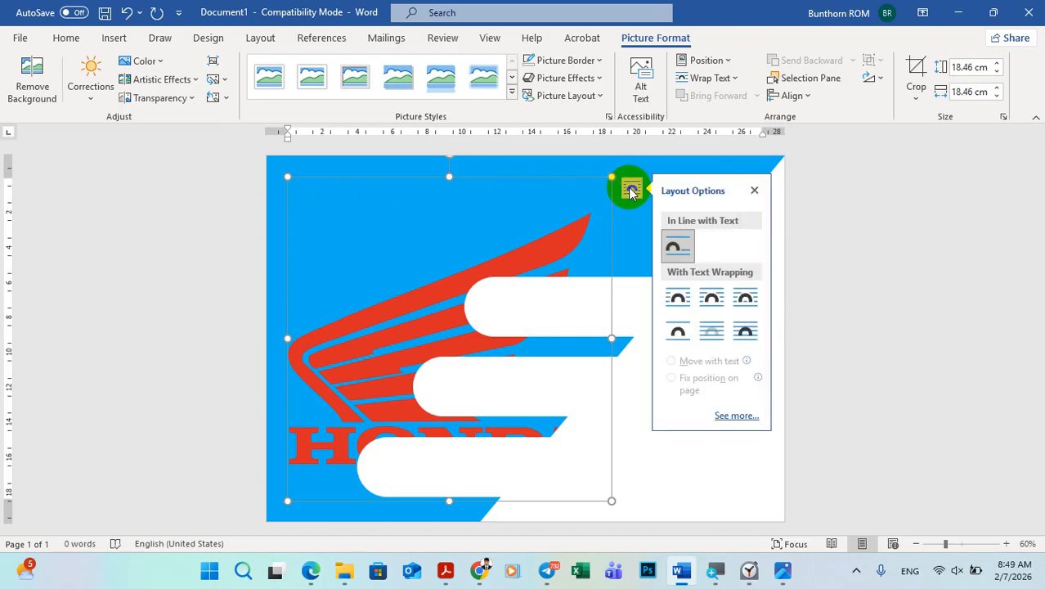
left_click(744, 329)
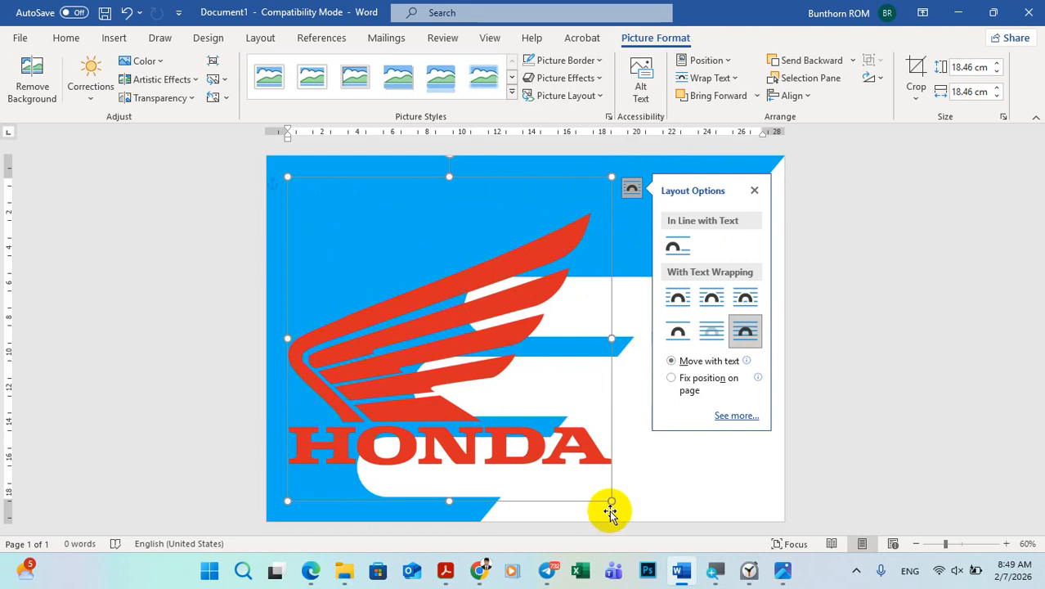
Step: Scale the Honda logo down to about 3.55 × 3.55 cm and place it in the page's upper-left corner
left_click_drag(611, 502, 478, 382)
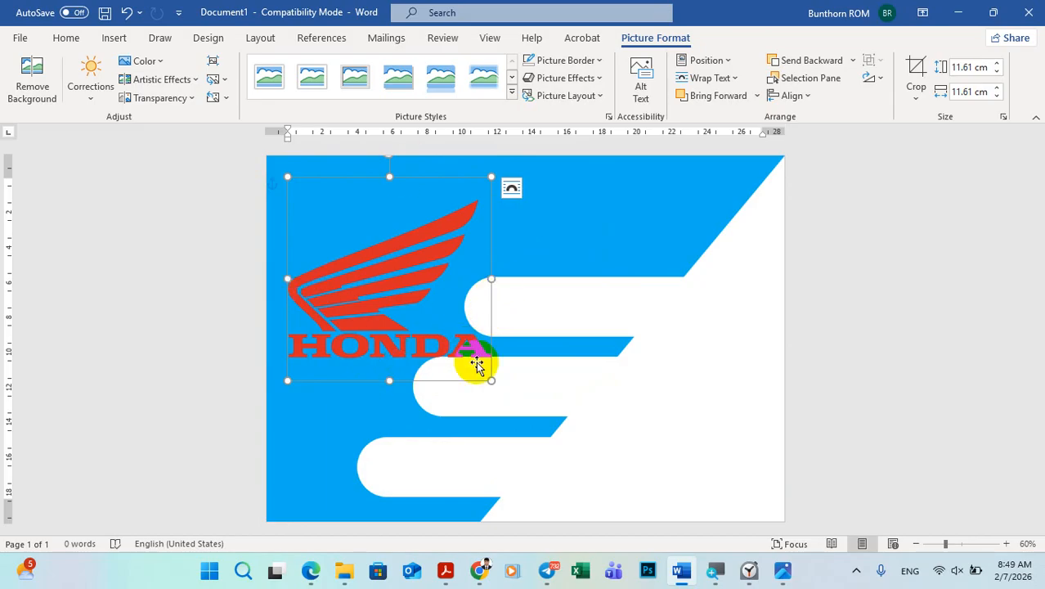
left_click_drag(483, 369, 321, 198)
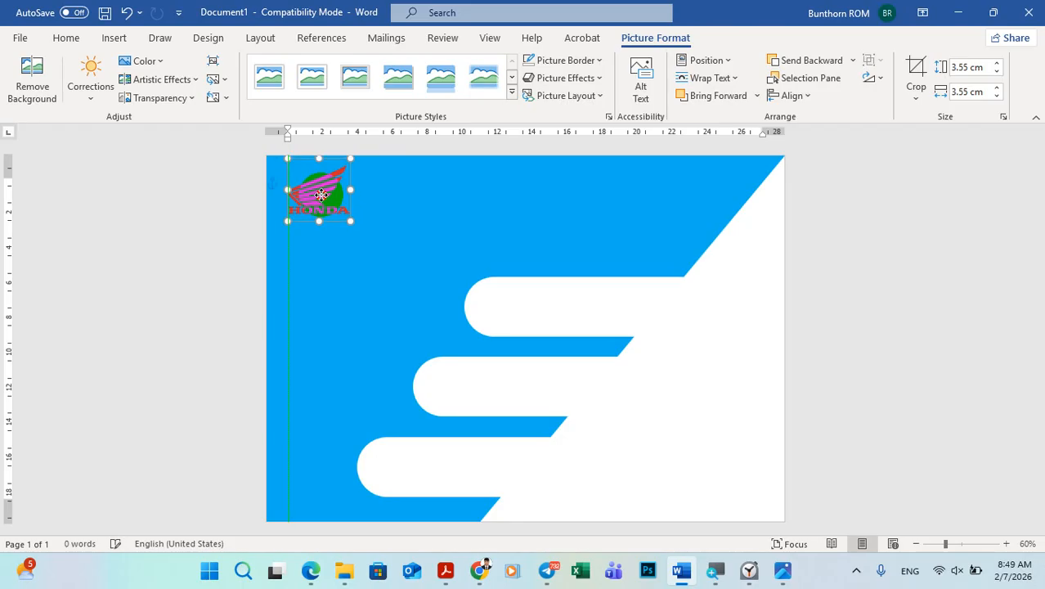
left_click(954, 234)
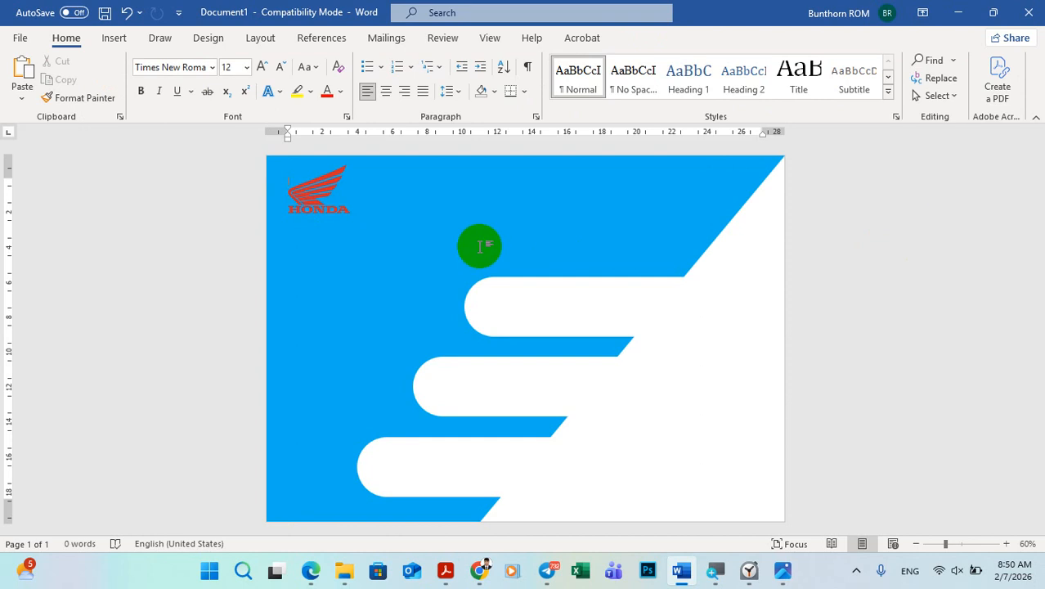
Step: After checking the sample, draw a text box about 16.16 cm wide and 3.2 cm high to the right of the logo
left_click(785, 570)
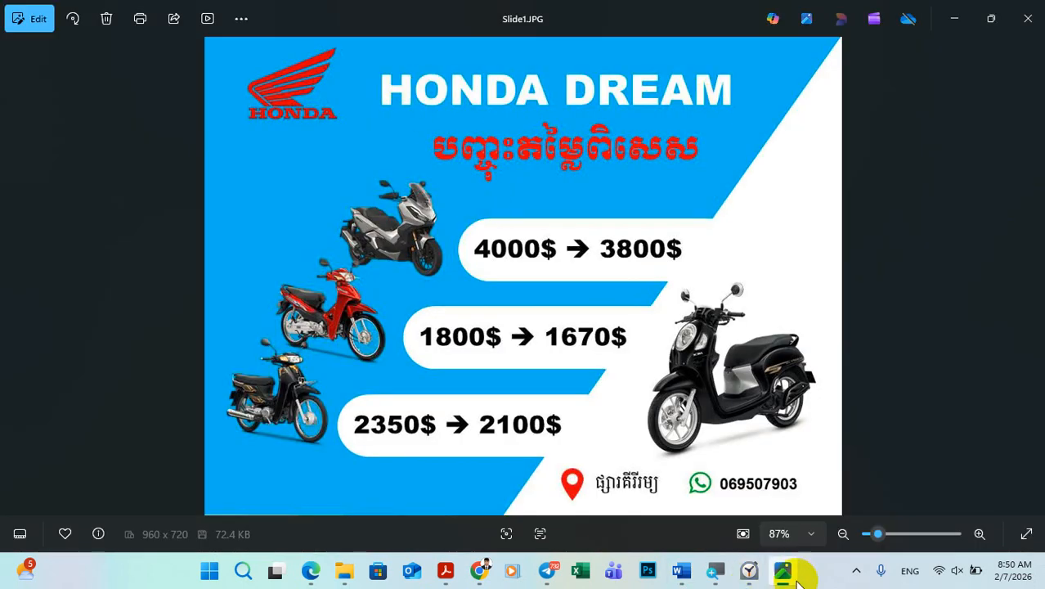
left_click(785, 573)
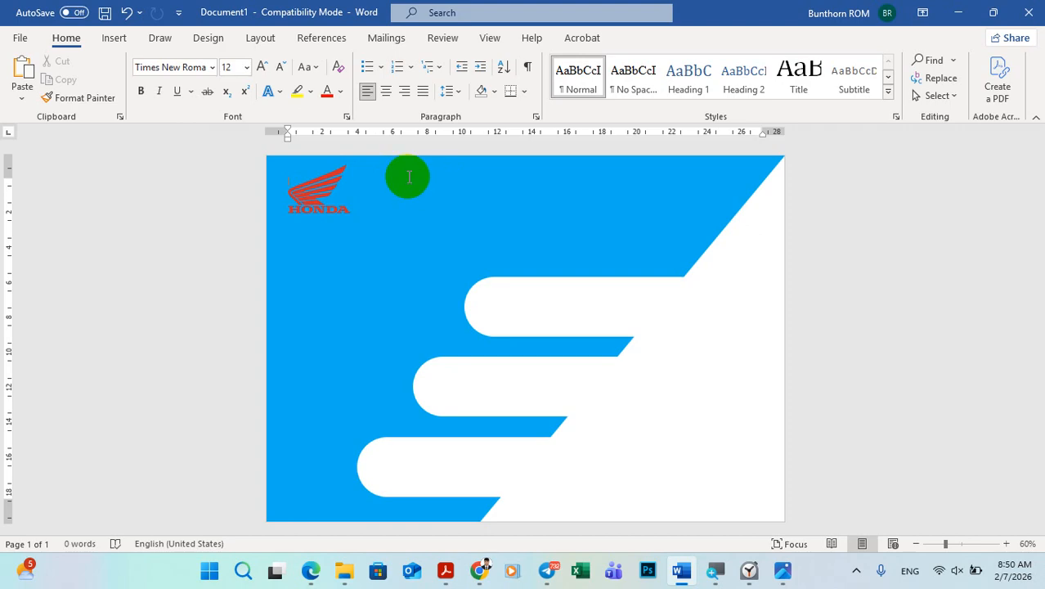
left_click(114, 39)
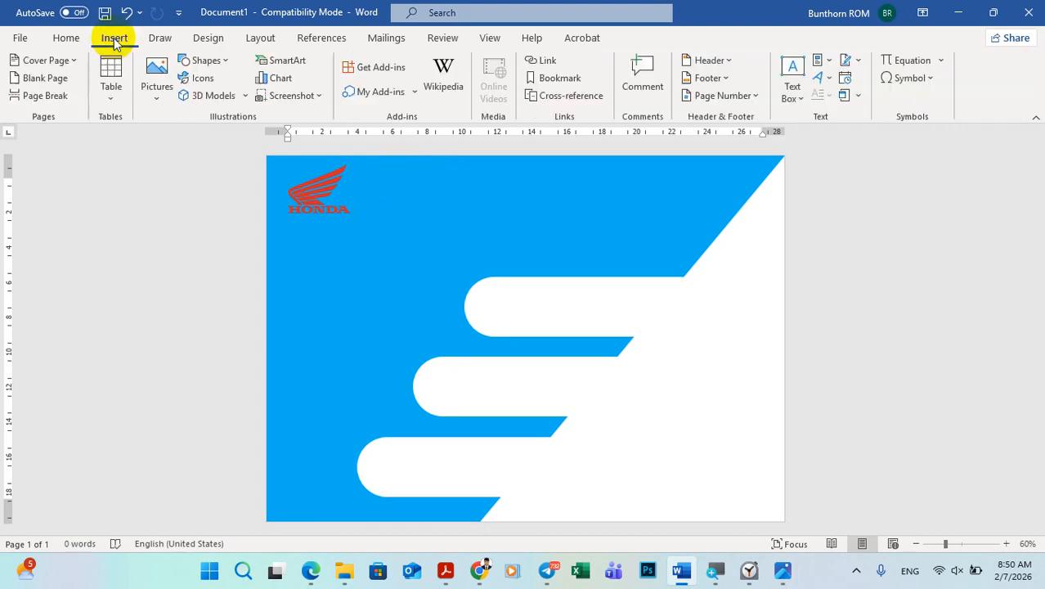
left_click(206, 62)
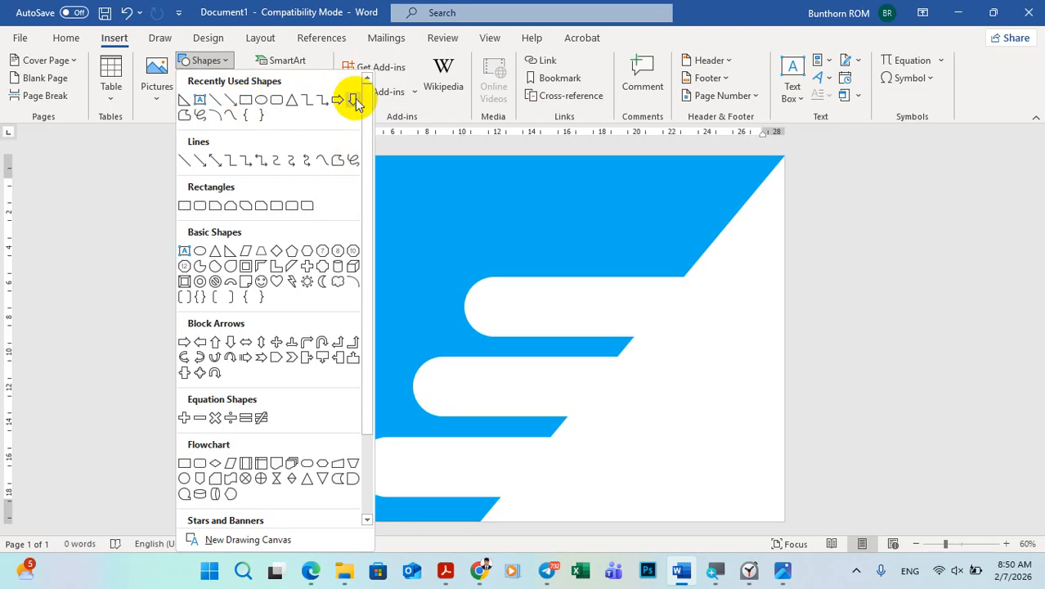
left_click(199, 102)
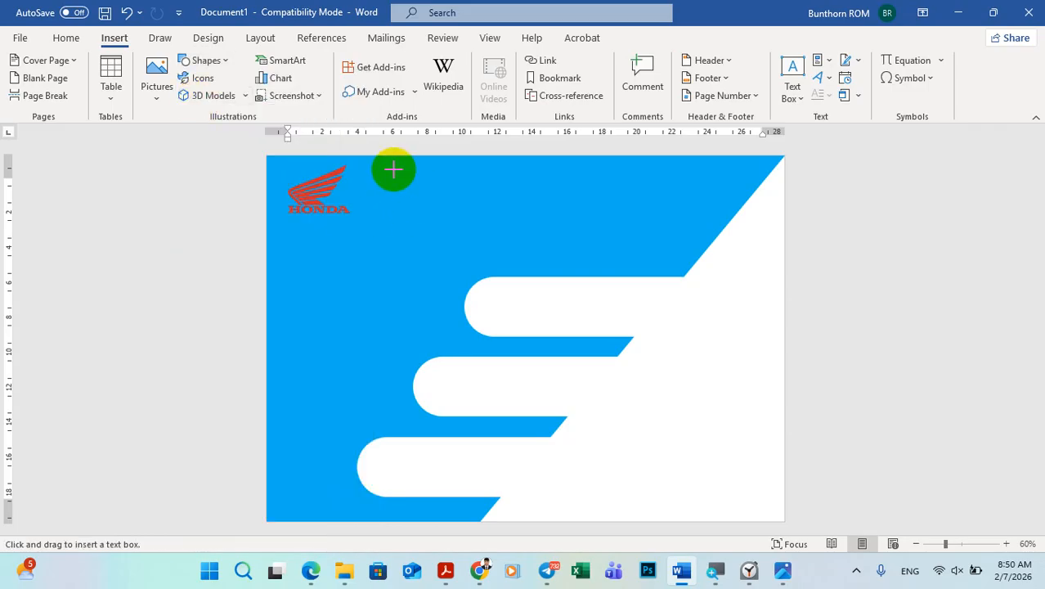
left_click_drag(393, 169, 676, 226)
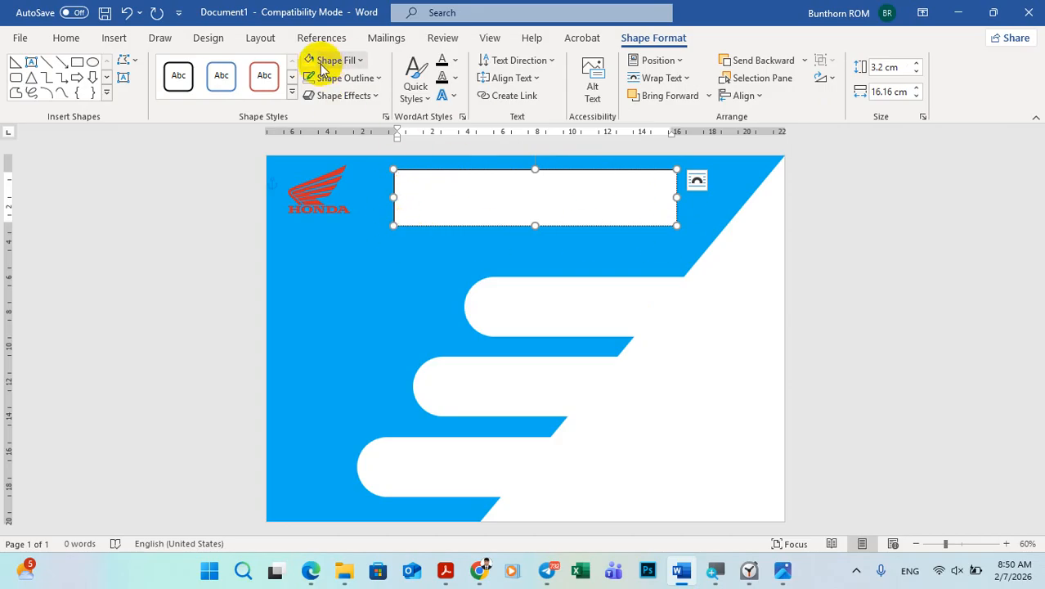
Step: Give the title text box no fill and no outline
left_click(344, 62)
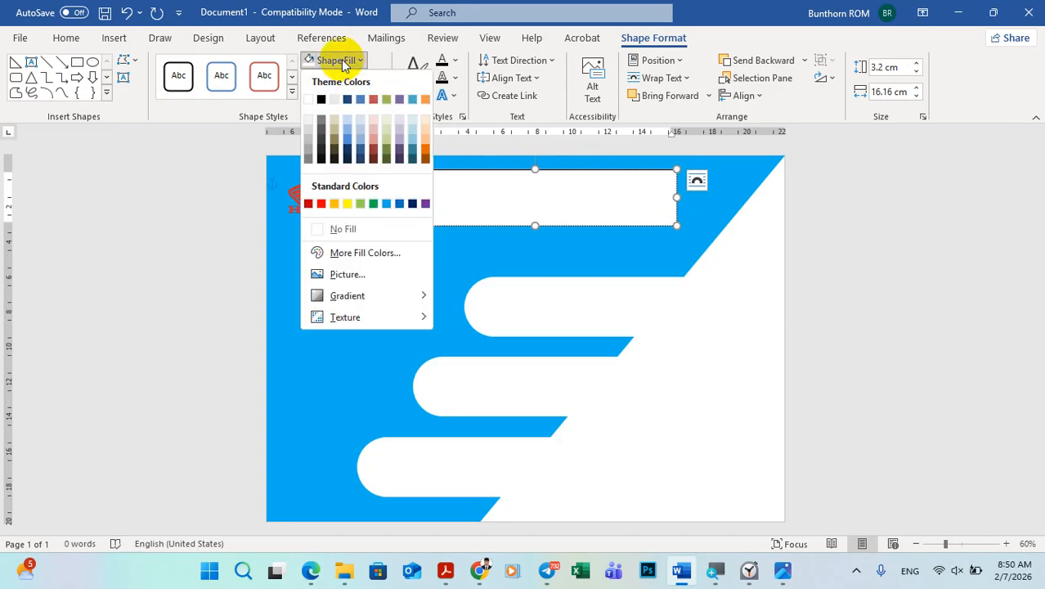
left_click(344, 232)
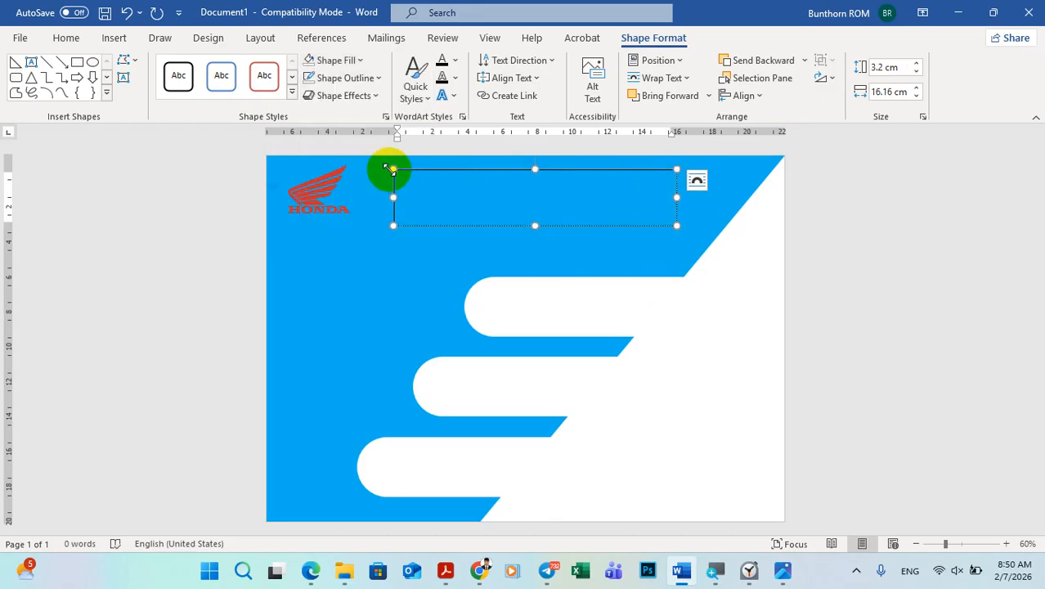
left_click(332, 80)
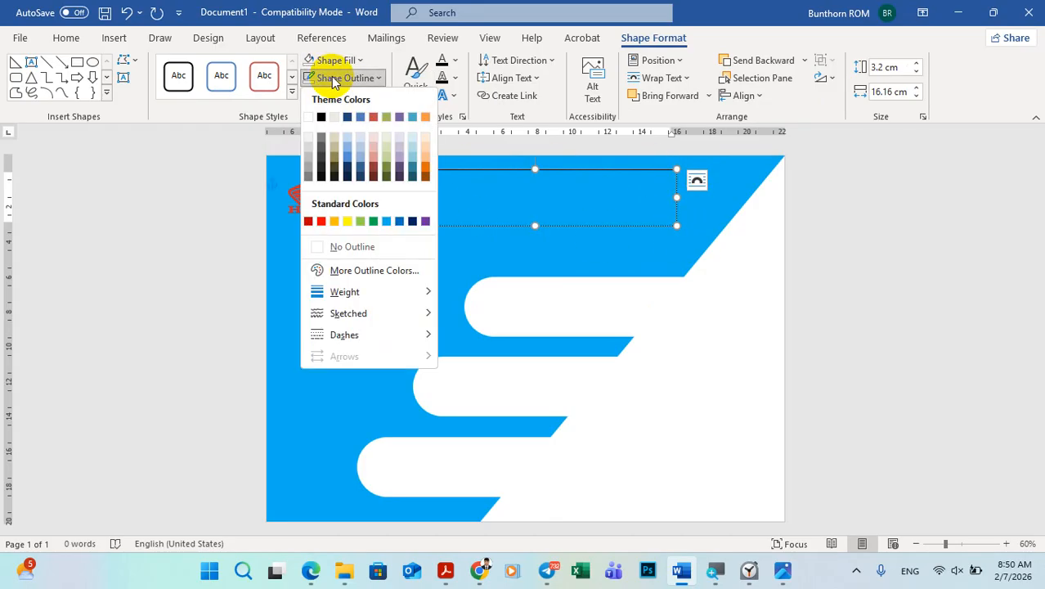
left_click(350, 245)
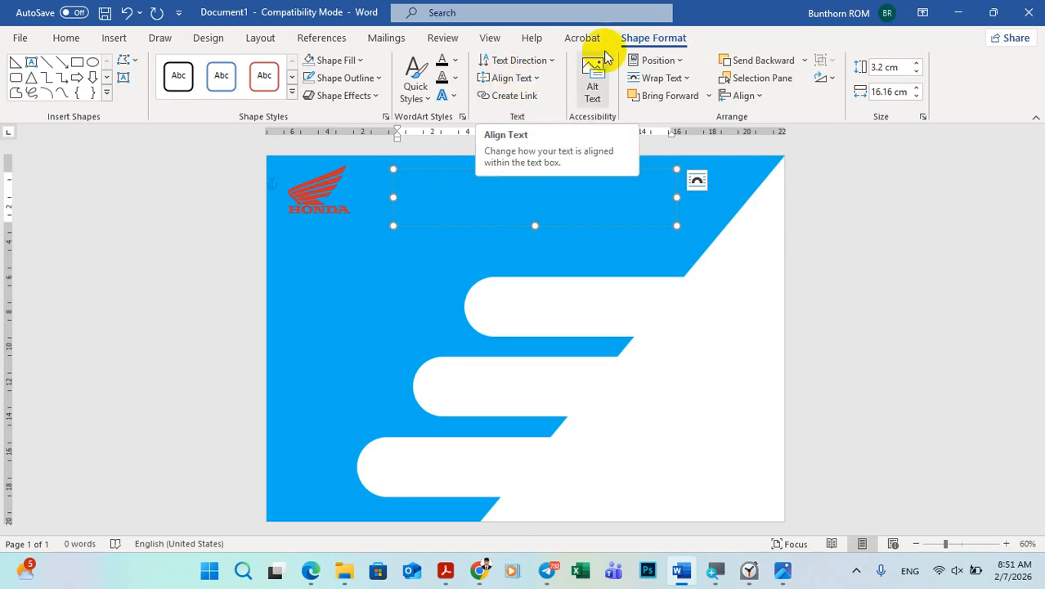
Step: Align the title box's text vertically to the middle and centre it horizontally
left_click(503, 82)
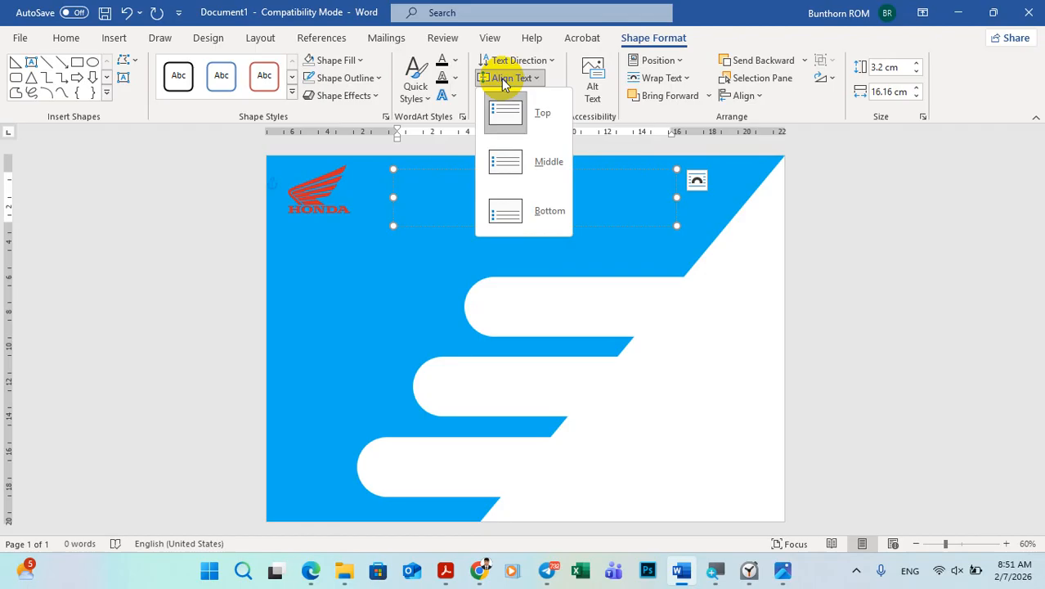
left_click(506, 171)
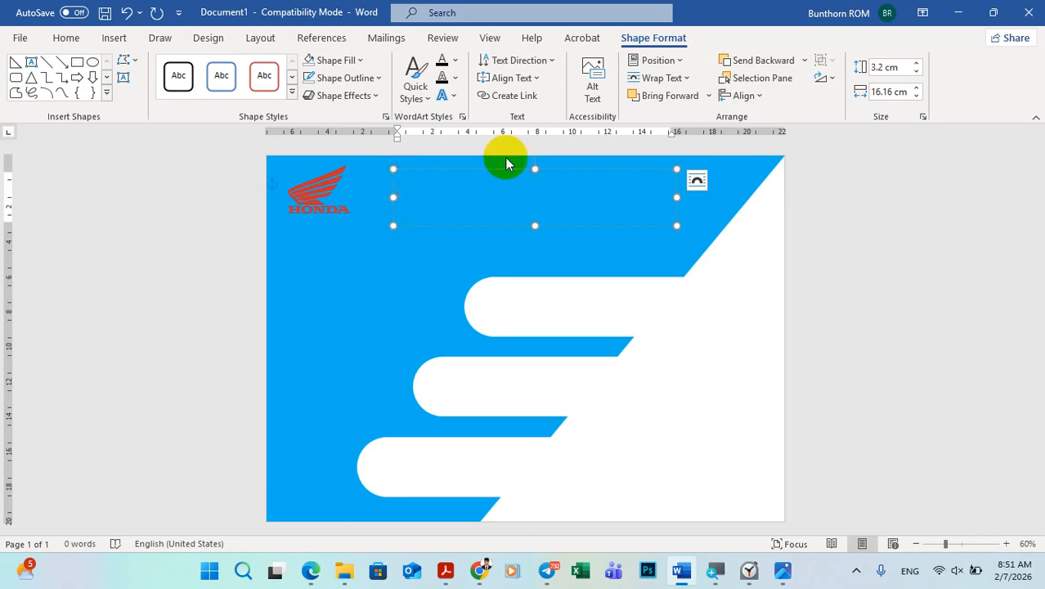
left_click(61, 39)
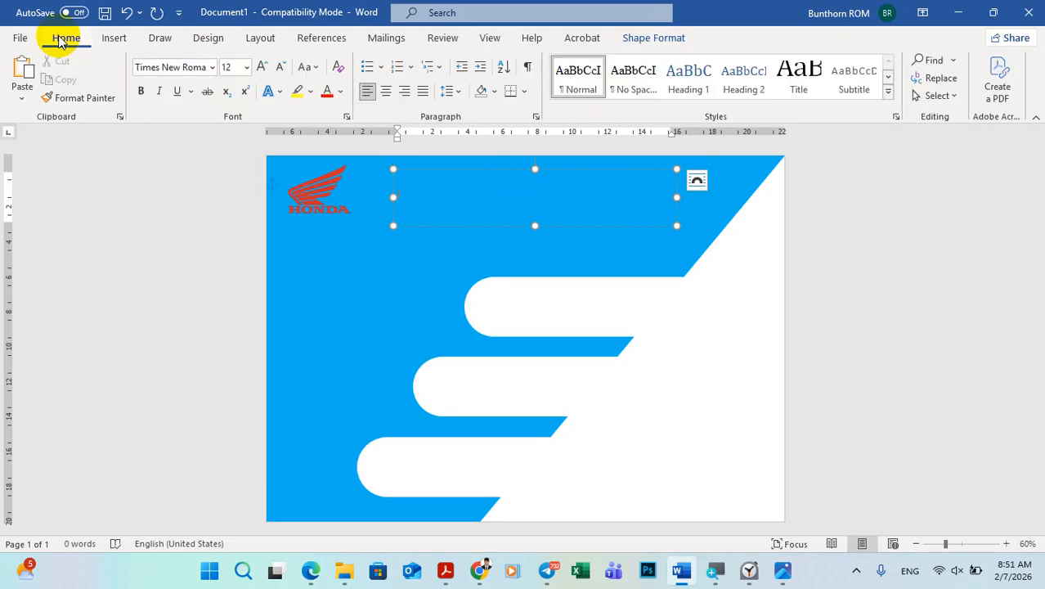
left_click(386, 91)
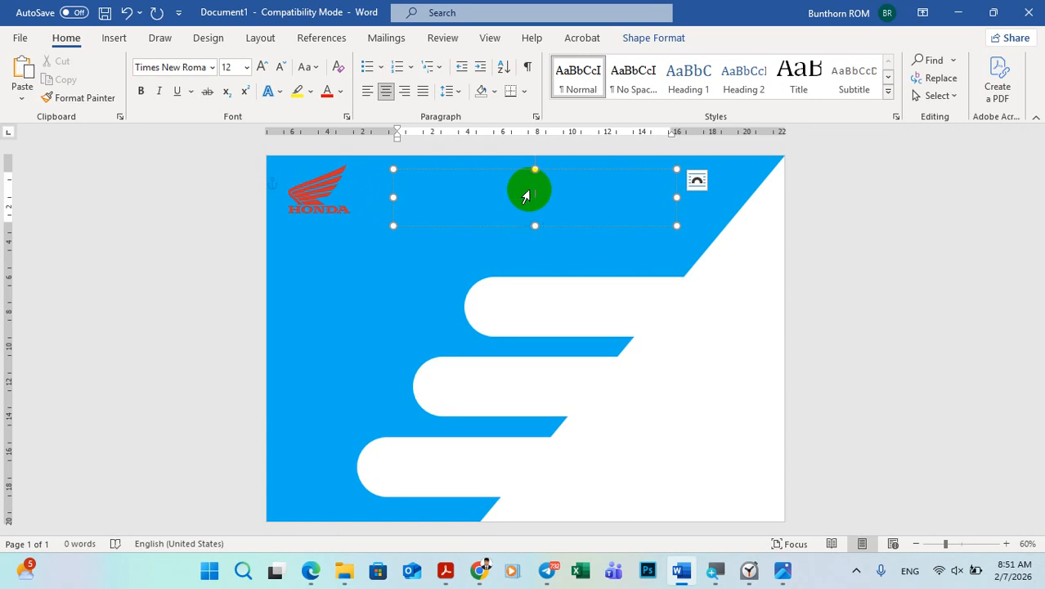
Step: Set the title text box's font to Arial Narrow
left_click(211, 68)
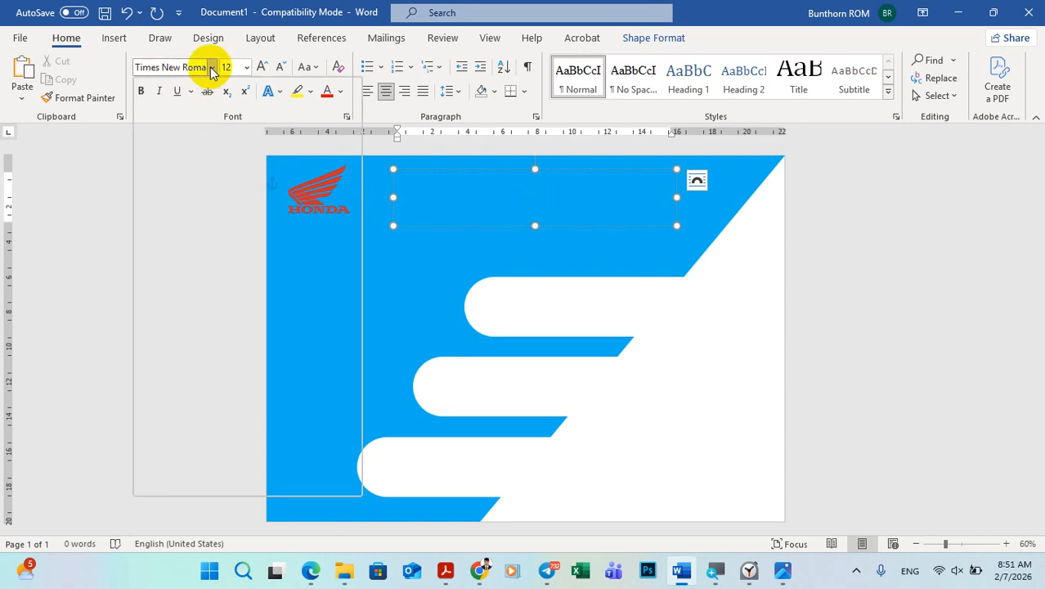
scroll(211, 278, "down", 10)
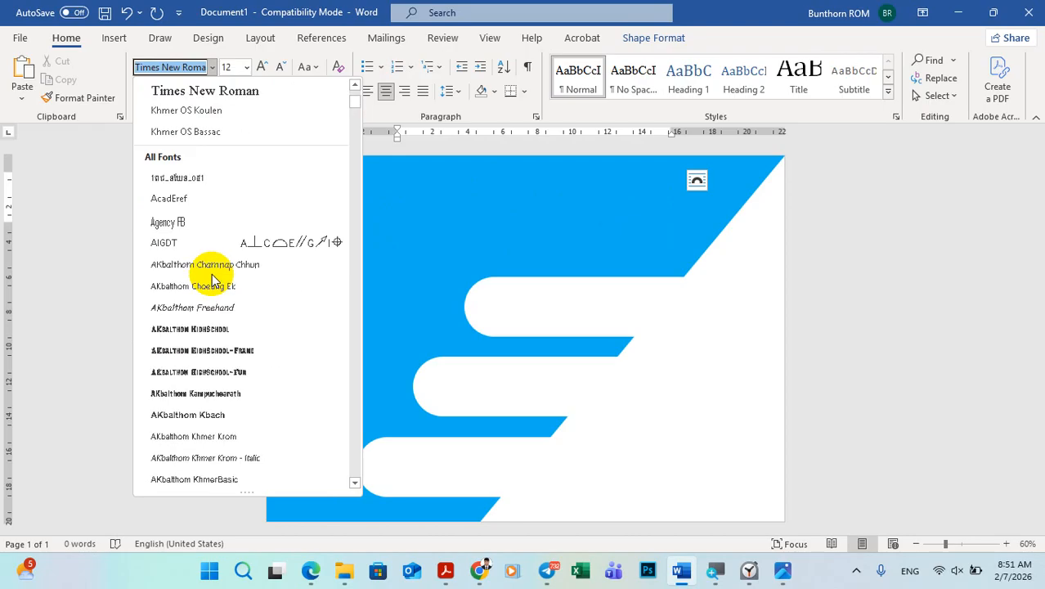
scroll(211, 278, "down", 6)
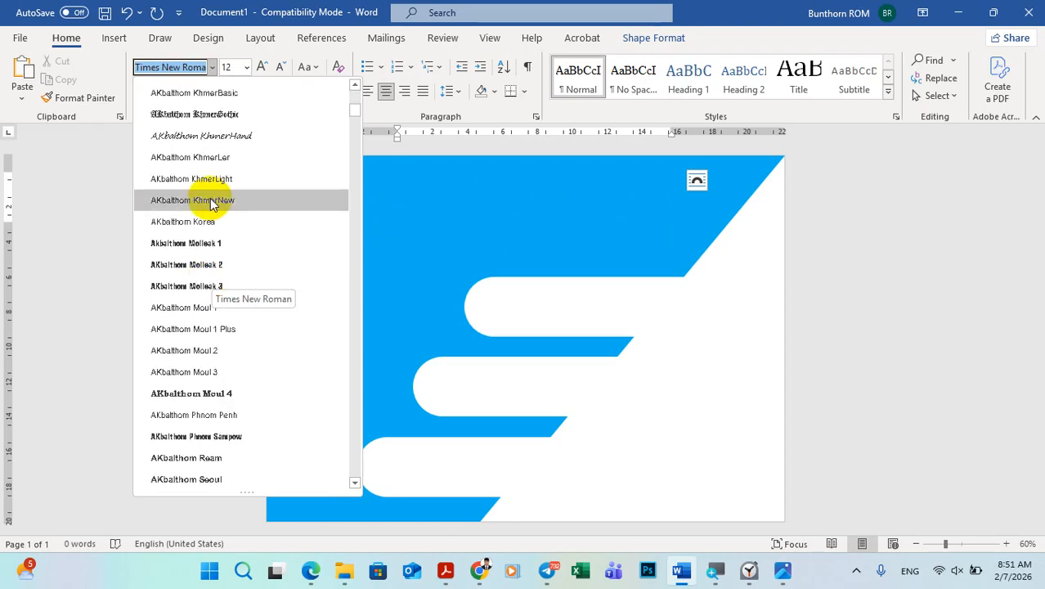
scroll(198, 229, "down", 3)
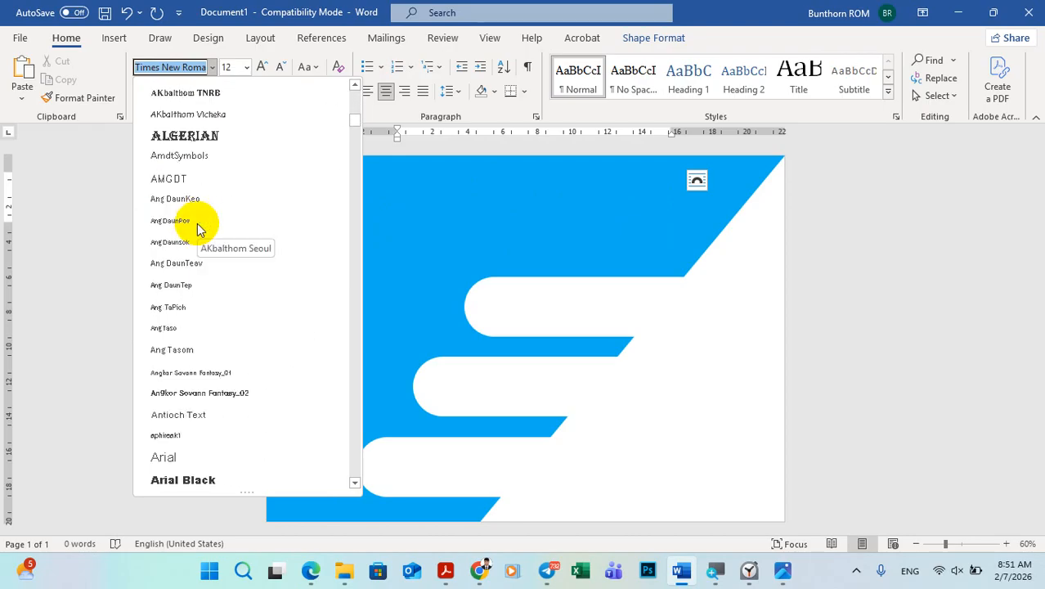
scroll(199, 229, "down", 1)
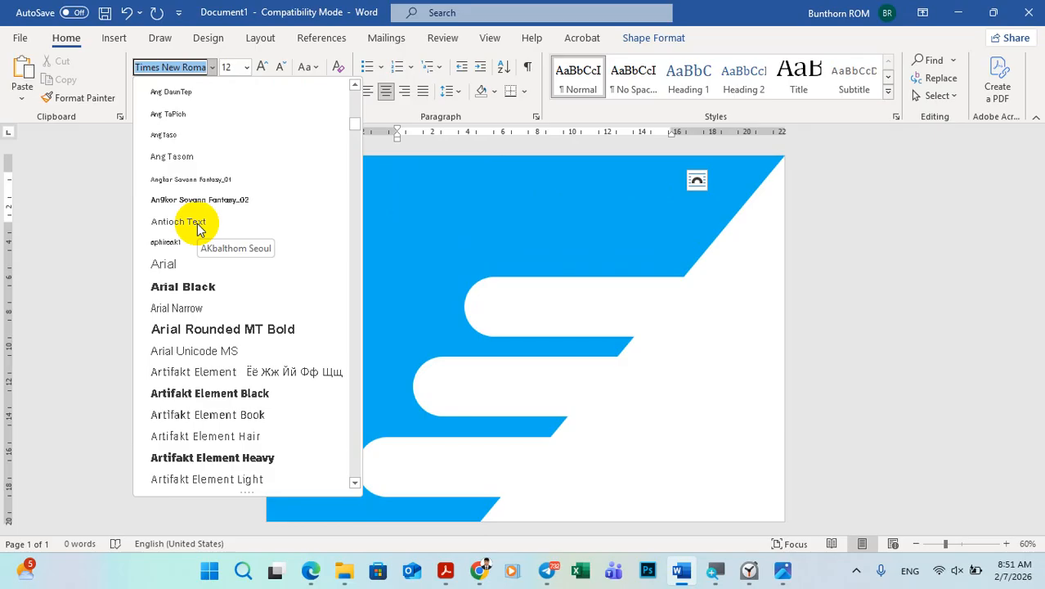
scroll(199, 229, "down", 1)
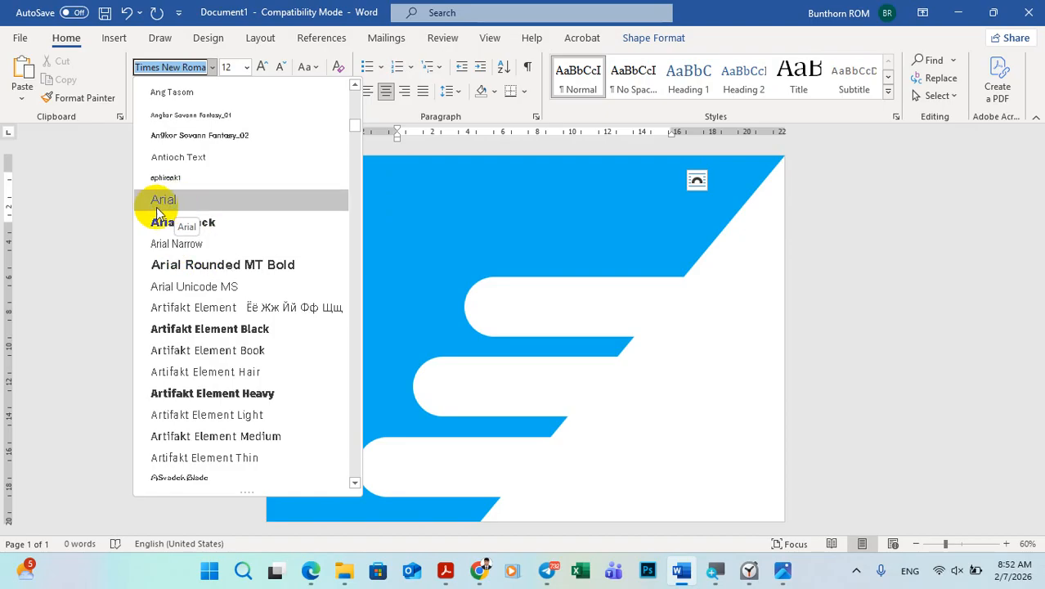
left_click(174, 245)
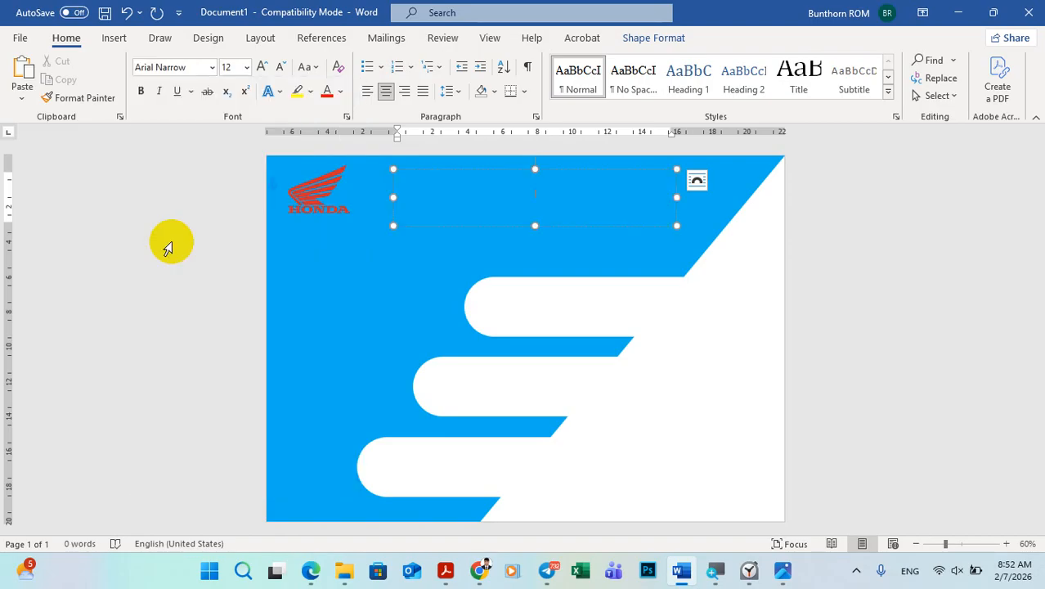
Step: Set the font size to 28 and enter the title "HONGDA DREAM" in the text box
left_click(246, 67)
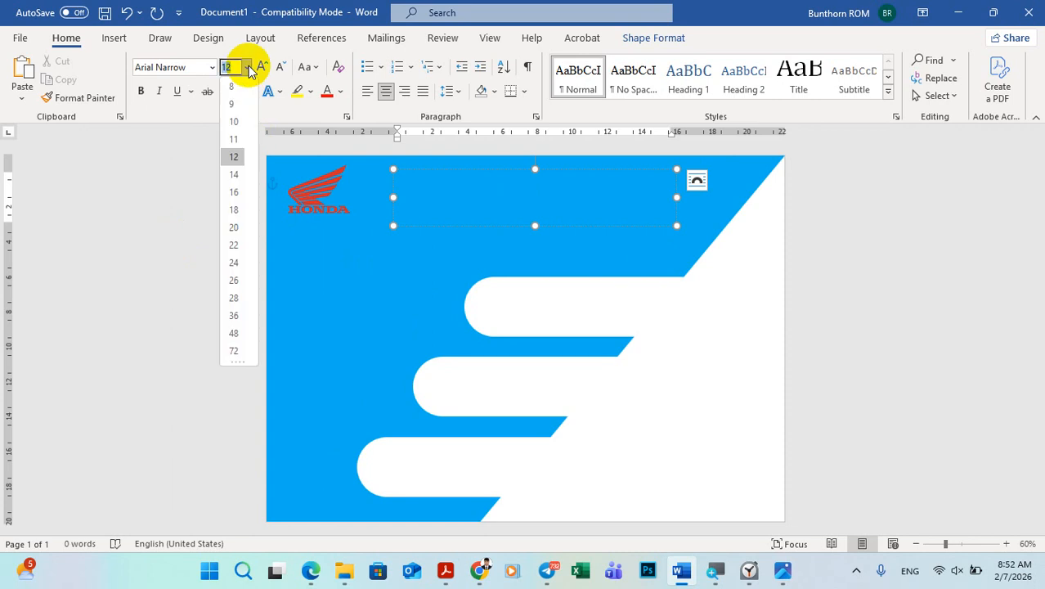
left_click(234, 298)
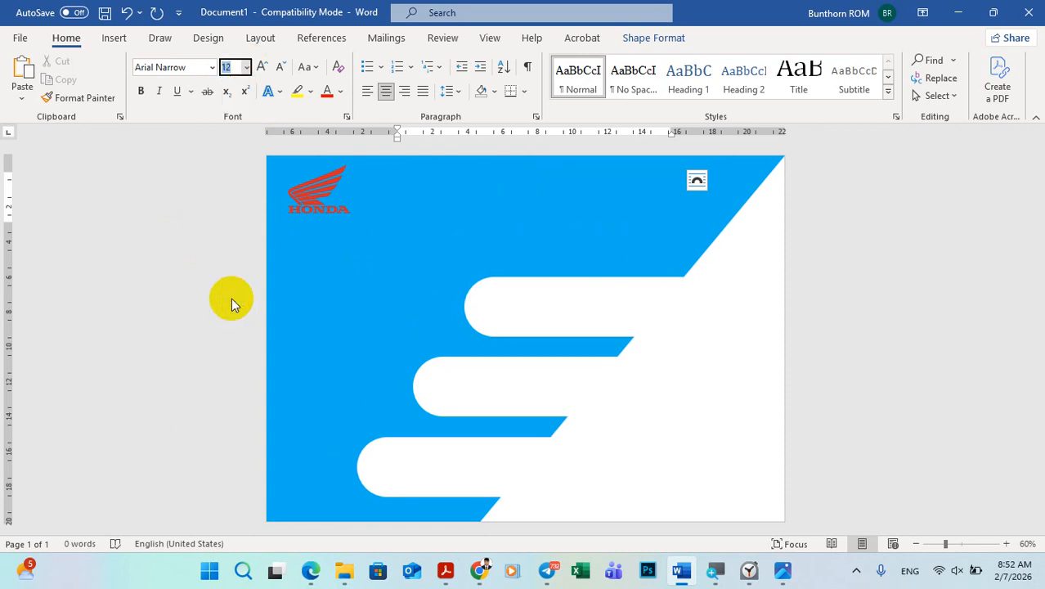
left_click(471, 216)
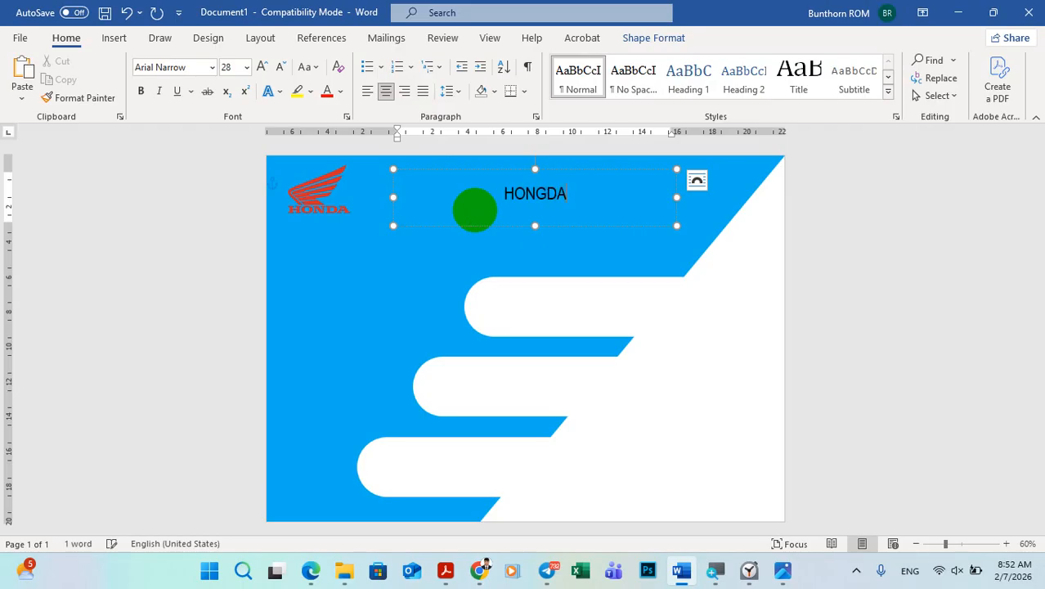
type("HONGDA DREAM")
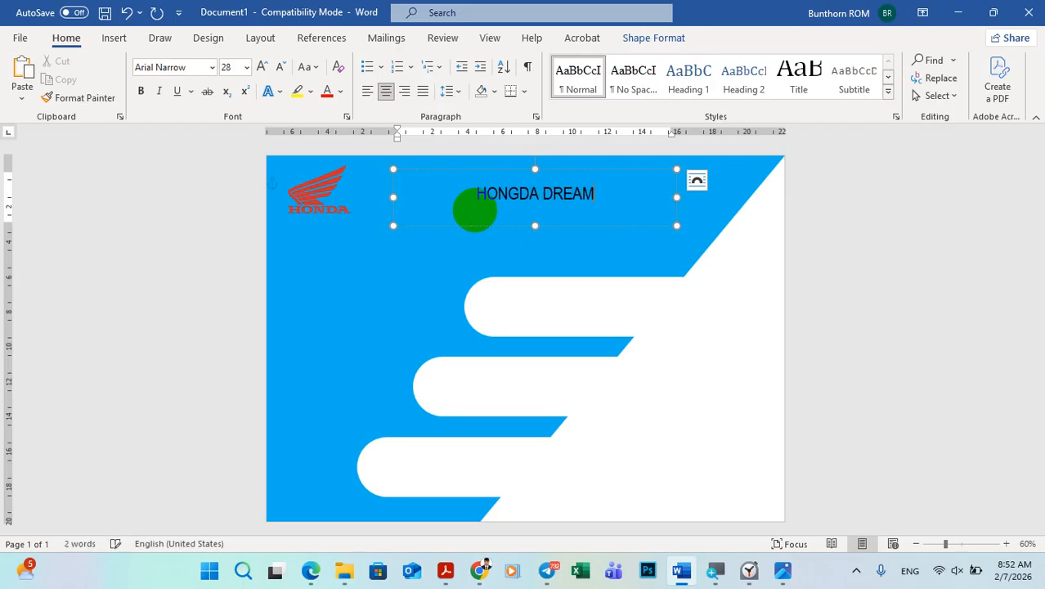
Step: Enlarge the title text to size 72 and widen its text box toward the logo
left_click_drag(599, 197, 467, 195)
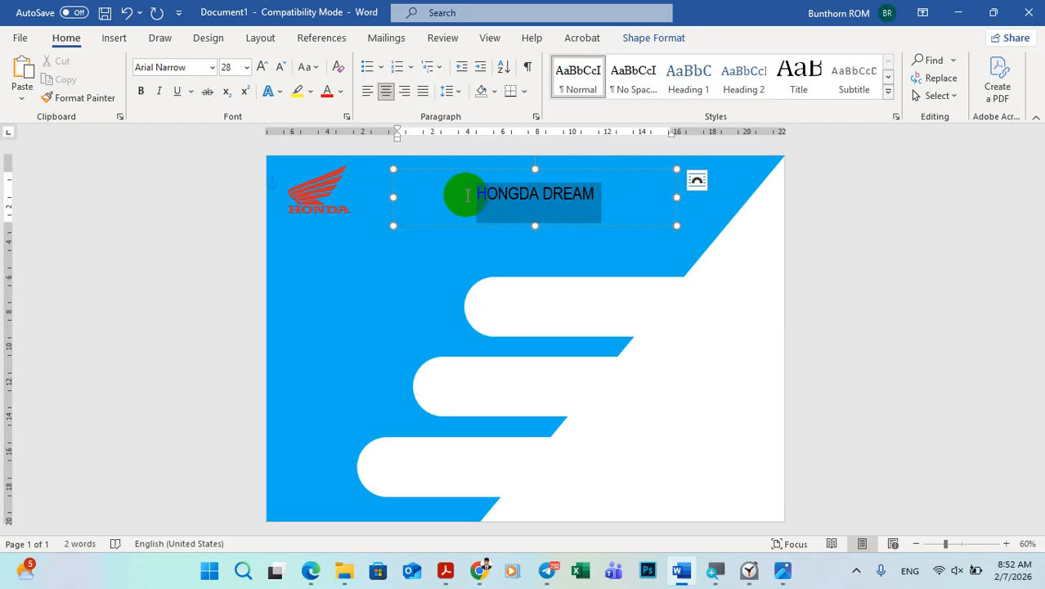
left_click(245, 67)
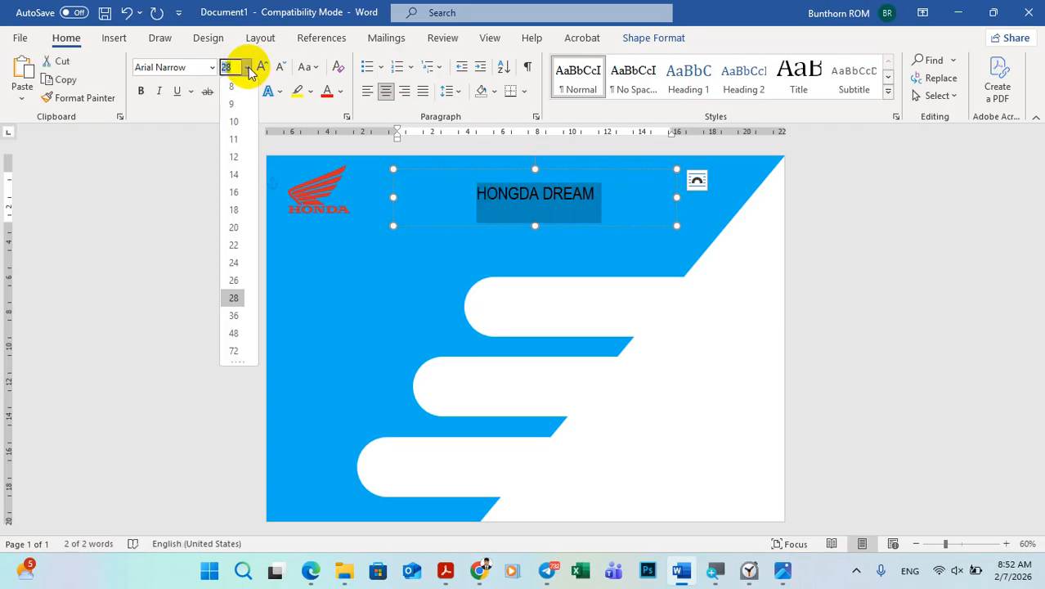
left_click(233, 350)
left_click_drag(398, 200, 360, 195)
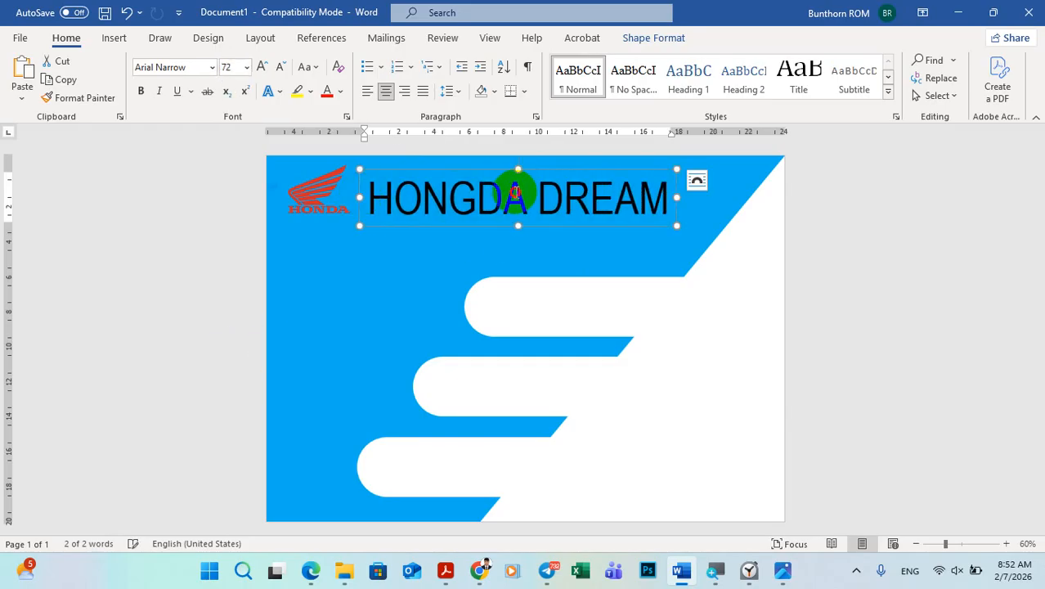
Step: Make the title text bold and nudge its text box slightly right and up
left_click(507, 197)
left_click_drag(666, 190, 380, 178)
left_click(140, 92)
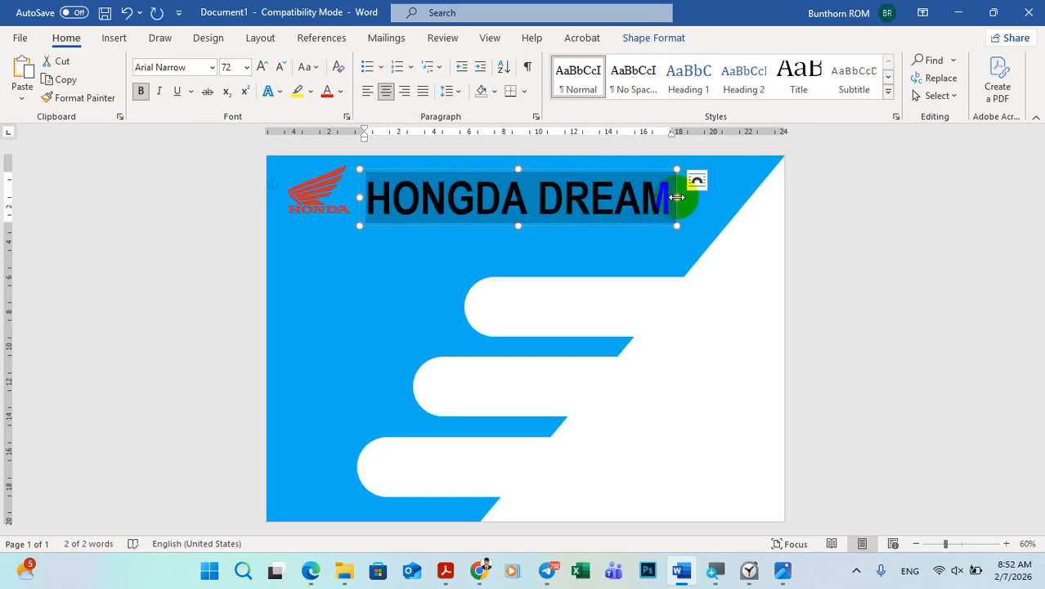
left_click(532, 248)
left_click(531, 198)
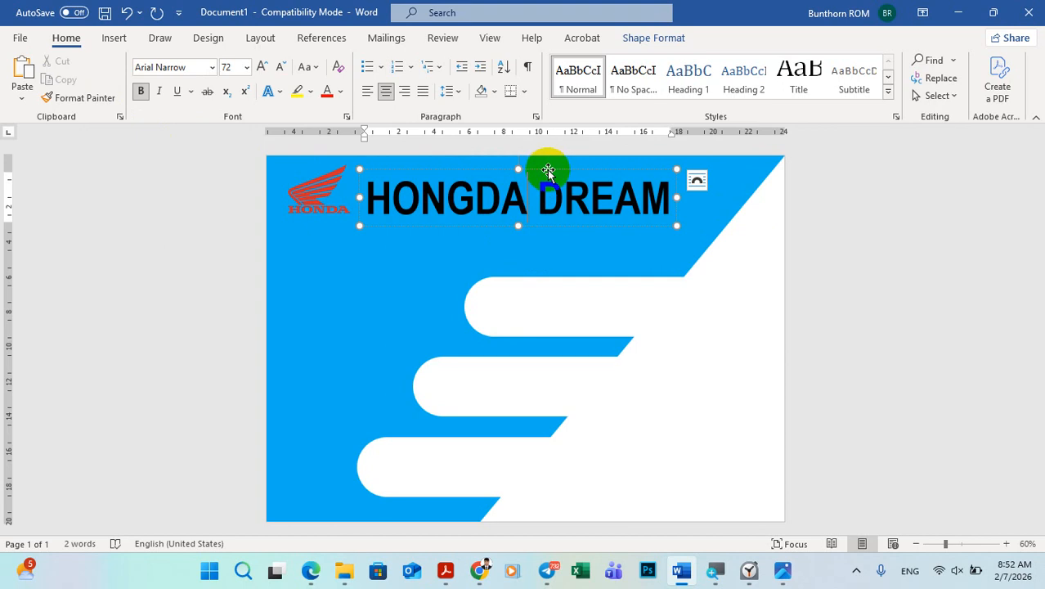
left_click_drag(547, 170, 561, 159)
Step: Change the font colour of the "HONGDA DREAM" title to white
left_click(580, 211)
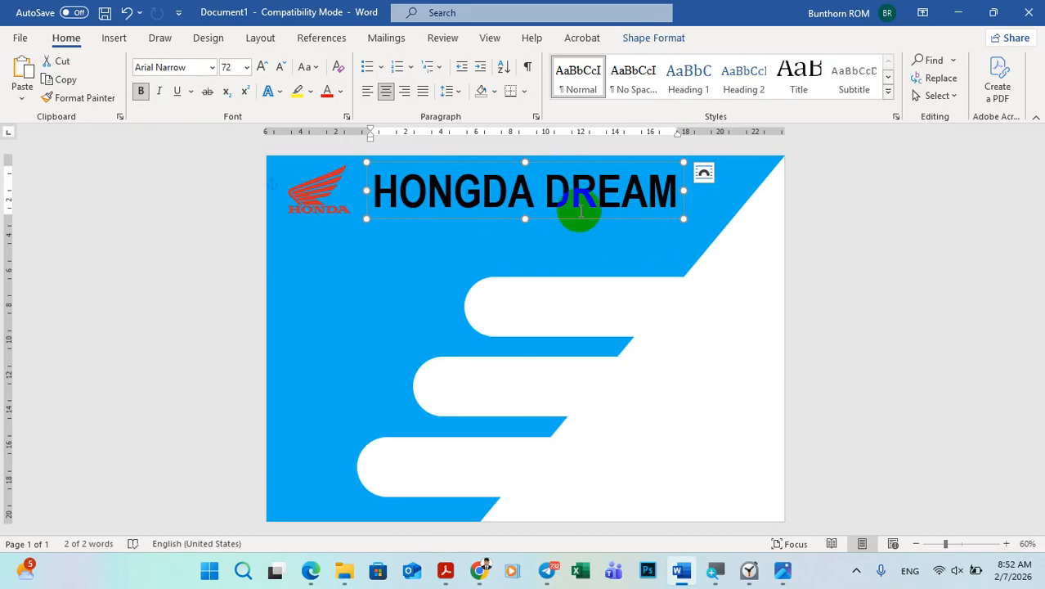
left_click(679, 194)
left_click_drag(678, 191, 276, 144)
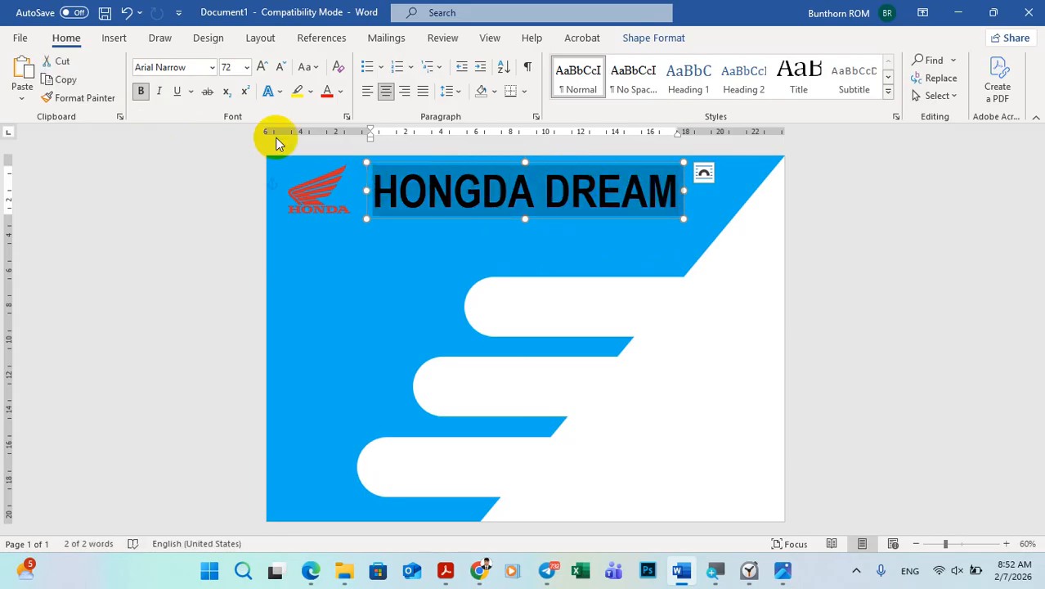
left_click(340, 91)
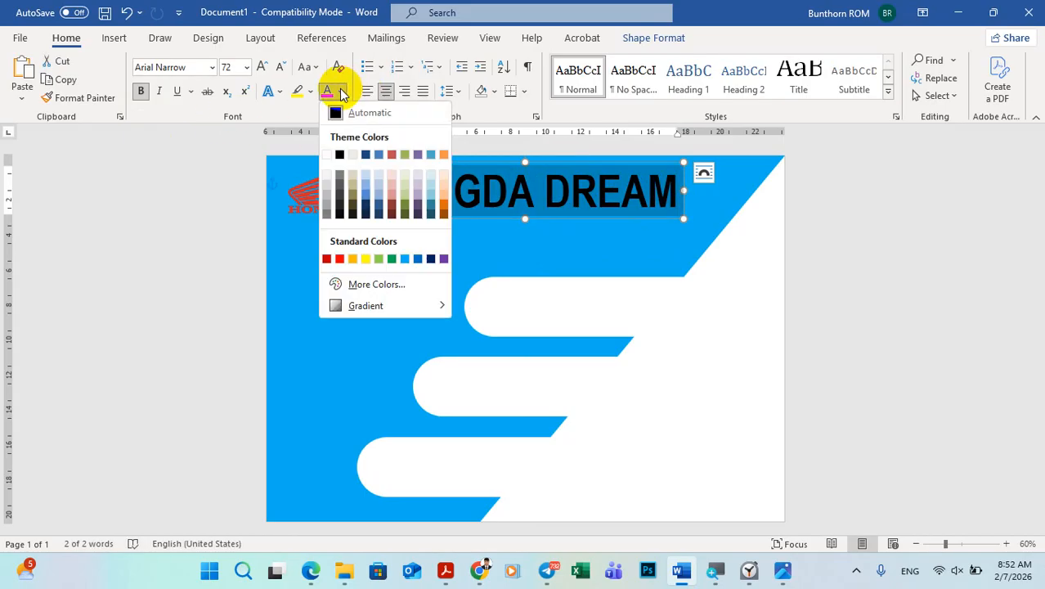
left_click(326, 154)
left_click(863, 218)
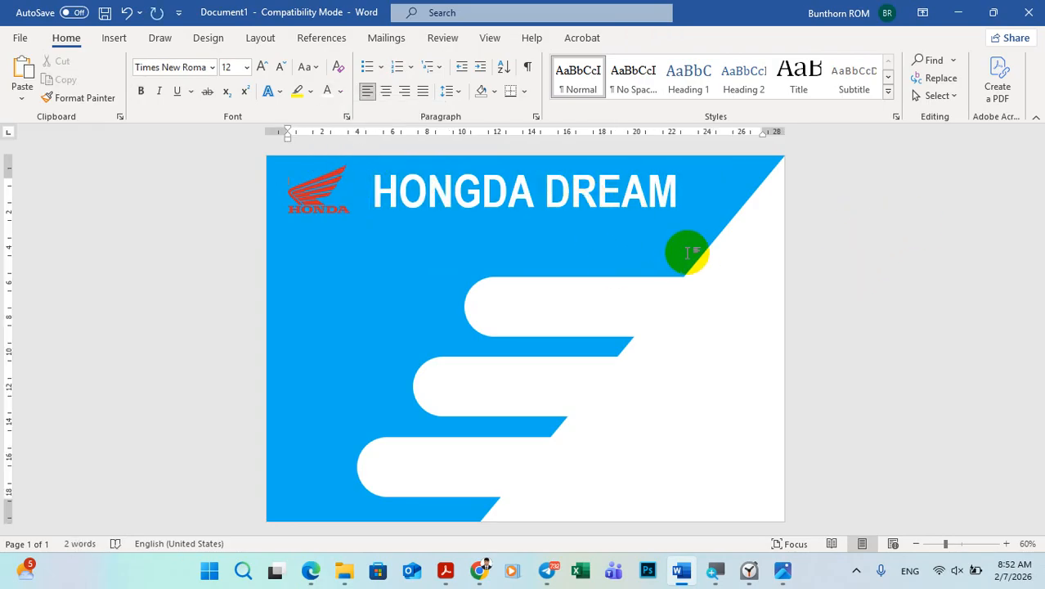
Step: Check the sample poster and draw a text box about 2.45 cm high and 12.13 cm wide below the title
left_click(782, 570)
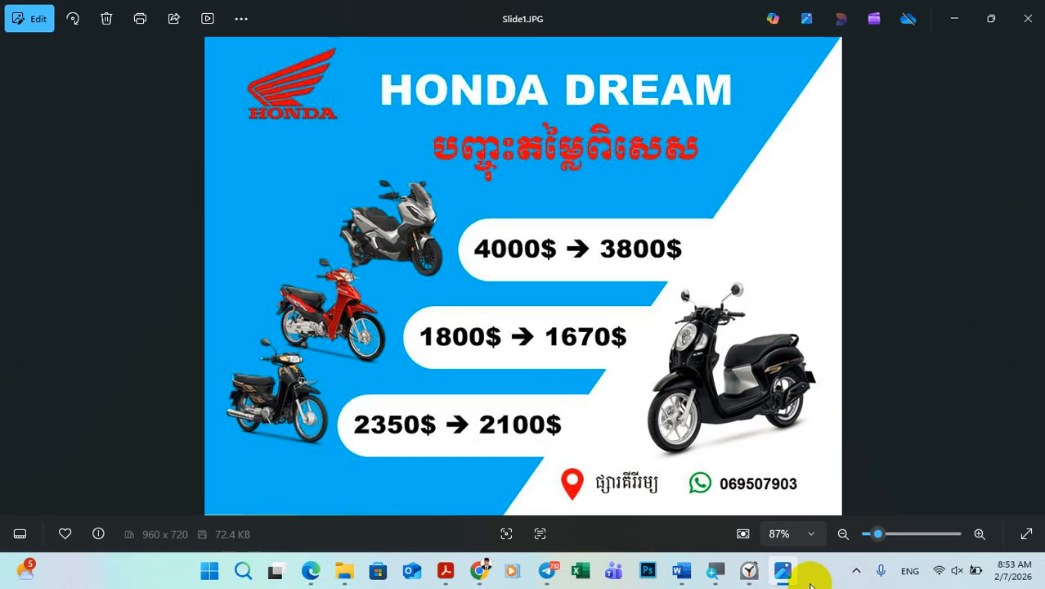
left_click(785, 572)
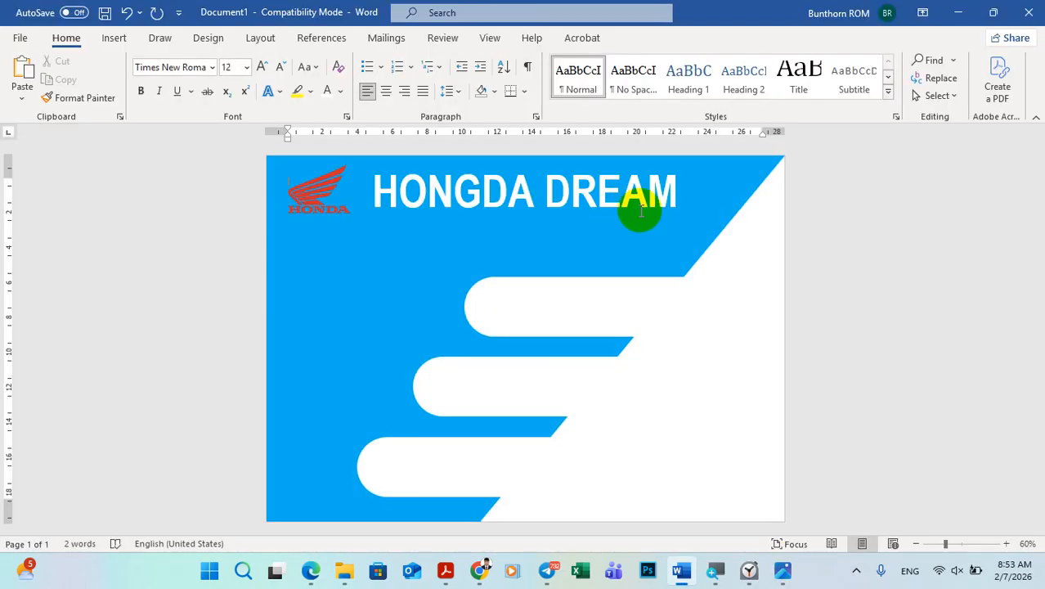
left_click(119, 43)
left_click(207, 62)
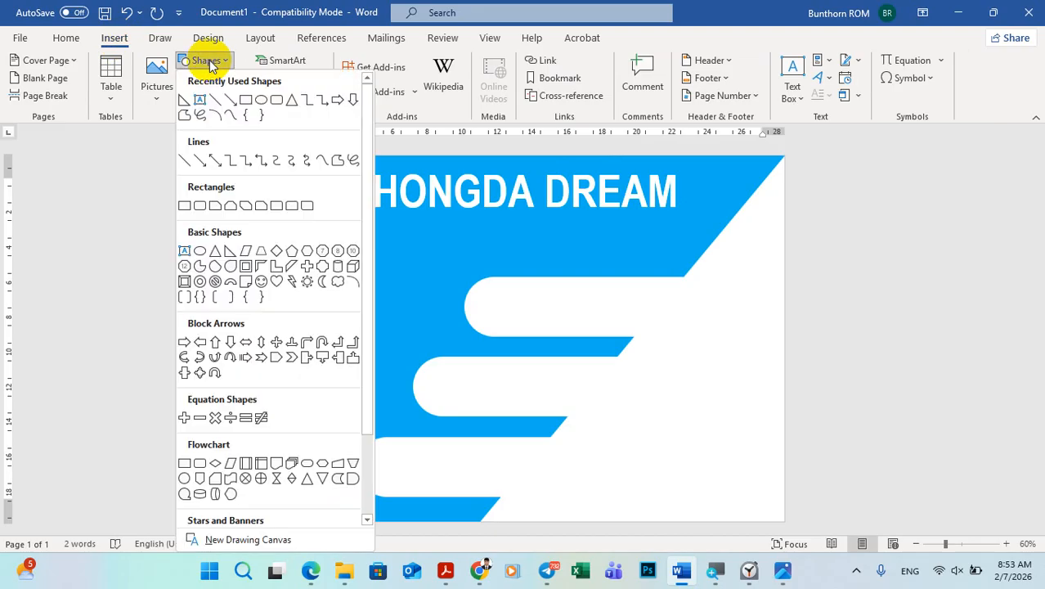
left_click(201, 101)
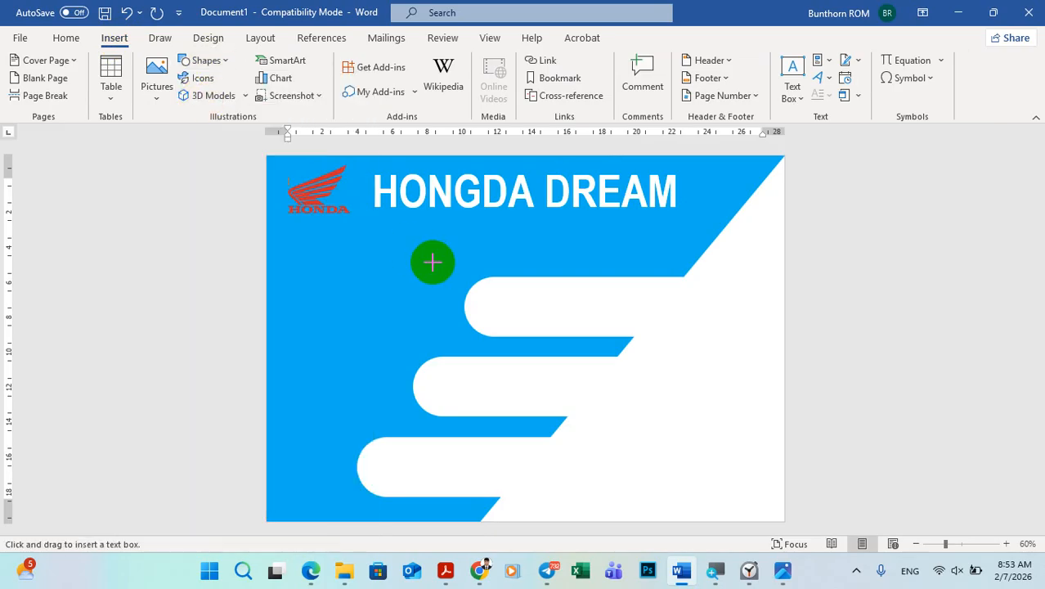
left_click_drag(320, 257, 533, 301)
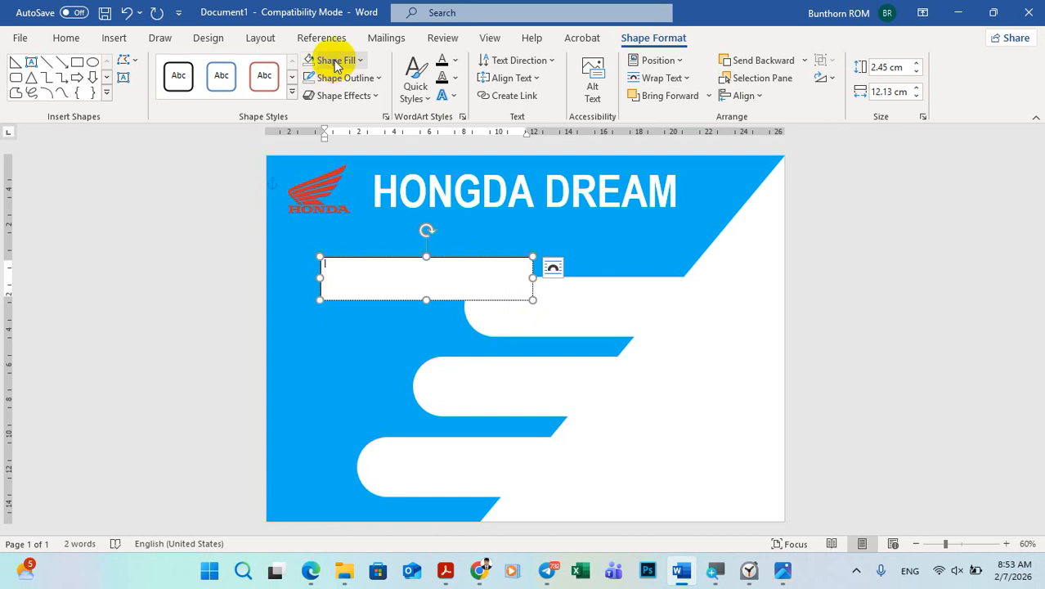
Step: Remove the new text box's fill and outline and set its vertical text alignment
left_click(333, 61)
left_click(324, 231)
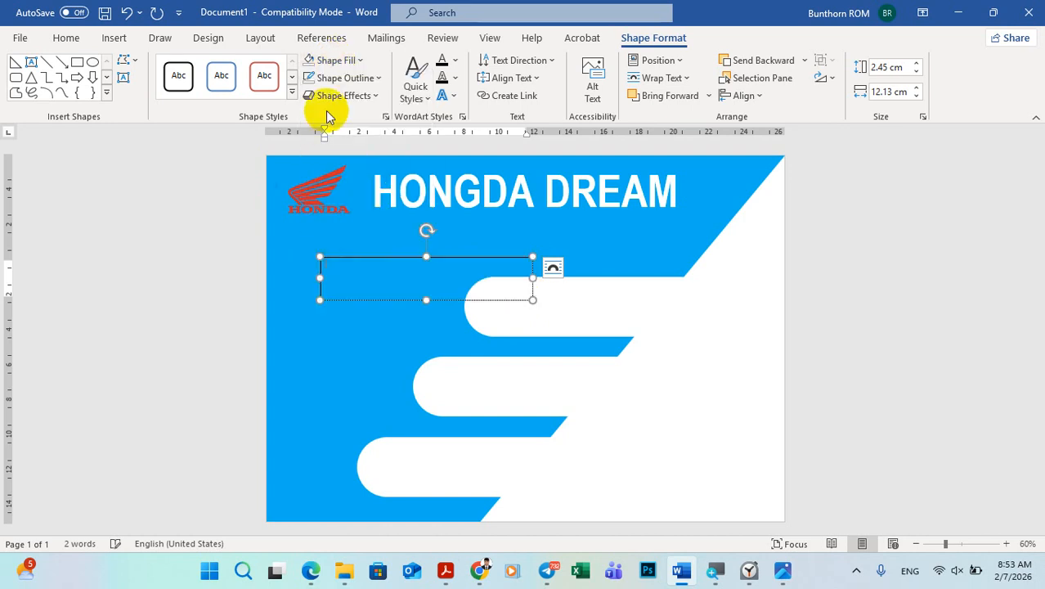
left_click(331, 78)
left_click(343, 247)
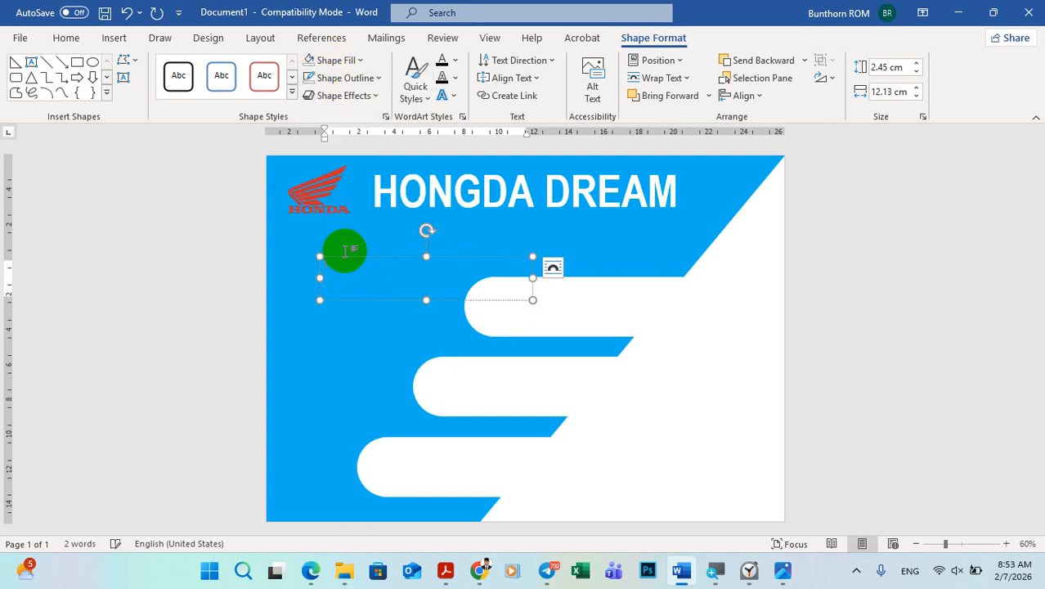
left_click(511, 78)
left_click(510, 168)
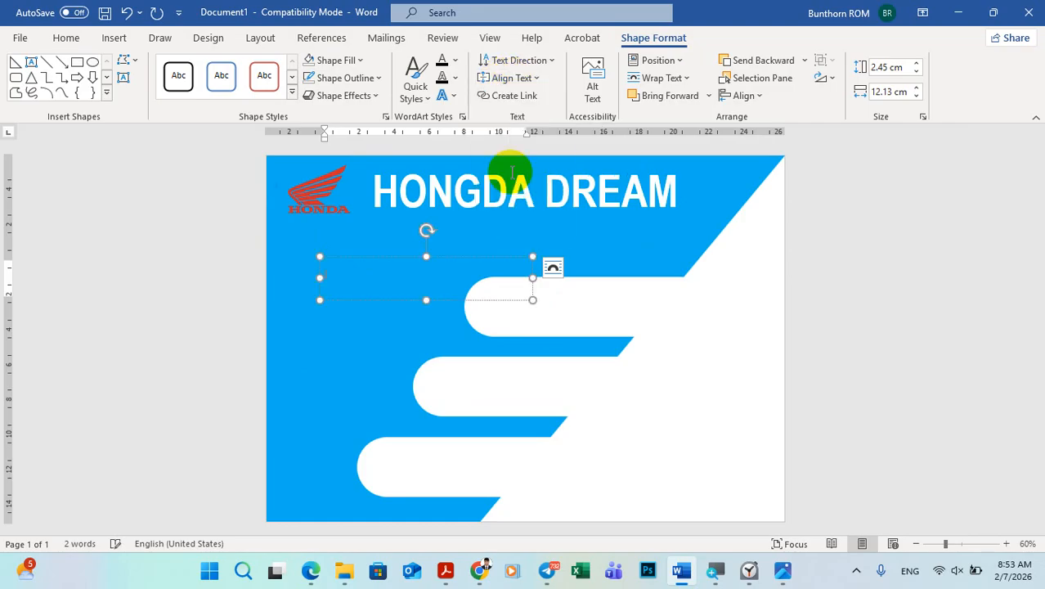
Step: Enter the subtitle "បញ្ចុះតម្លៃពិសេស" in the text box, centred, in Khmer OS Muol Light at size 22
left_click(66, 38)
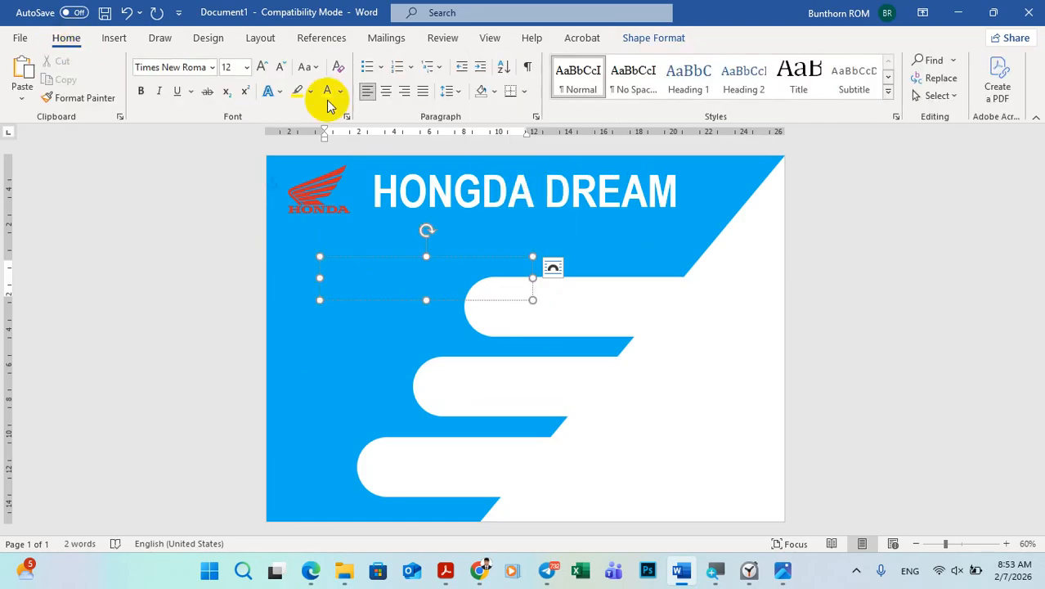
left_click(386, 92)
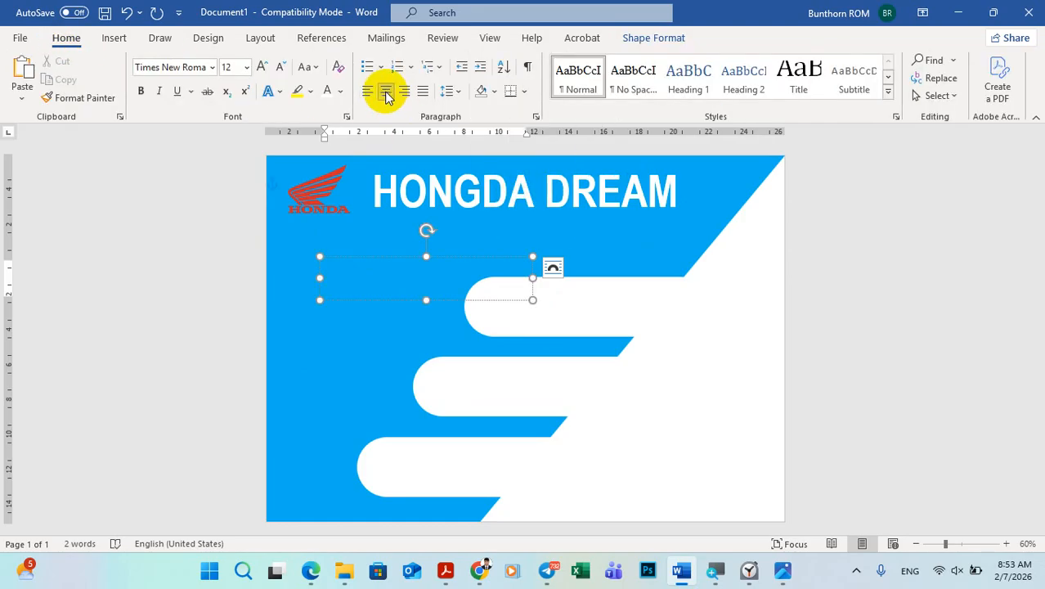
left_click(212, 68)
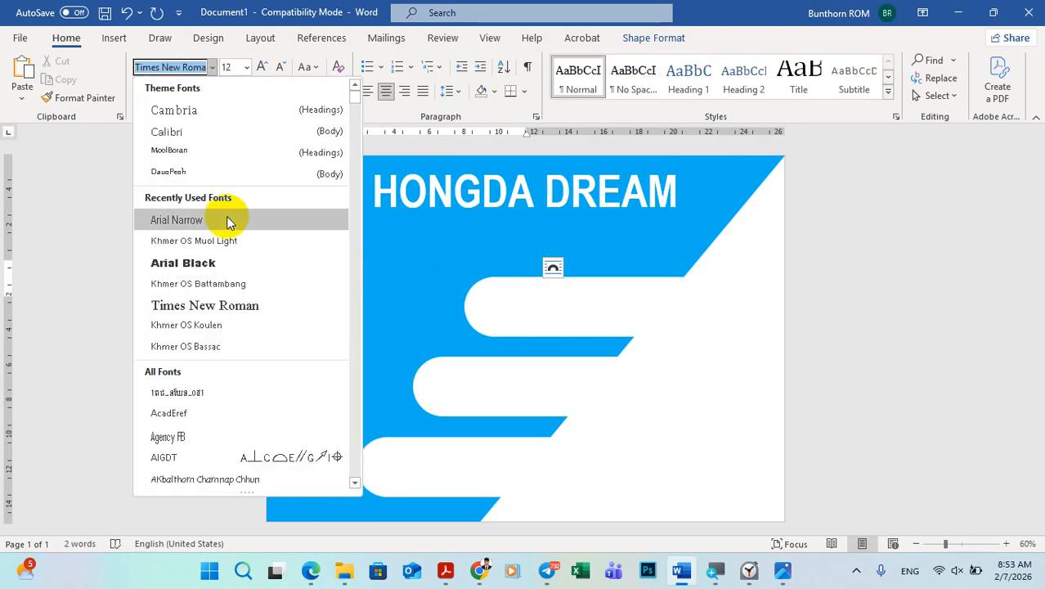
left_click(228, 243)
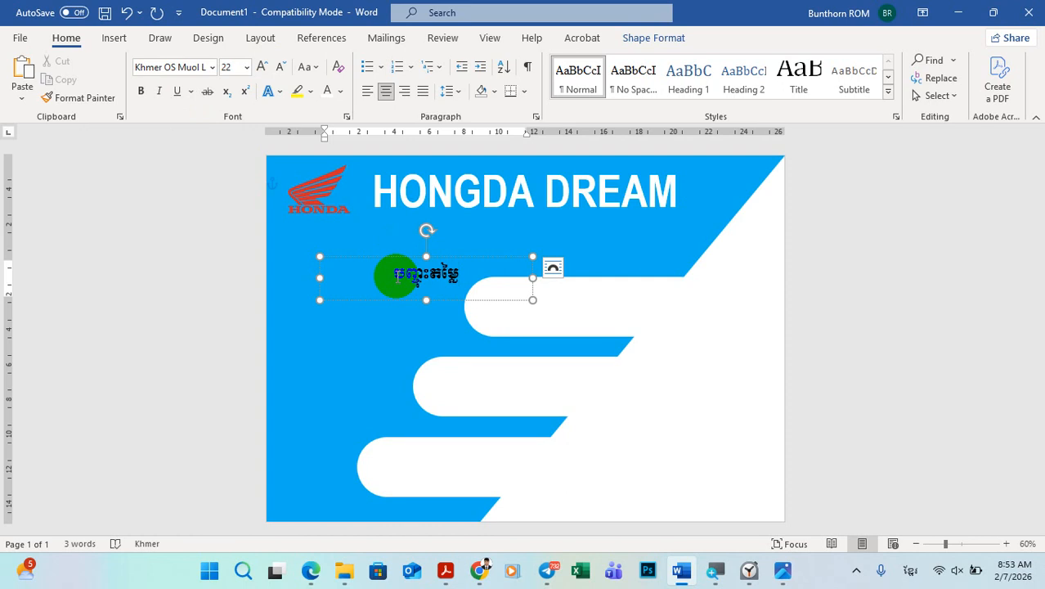
type("េស")
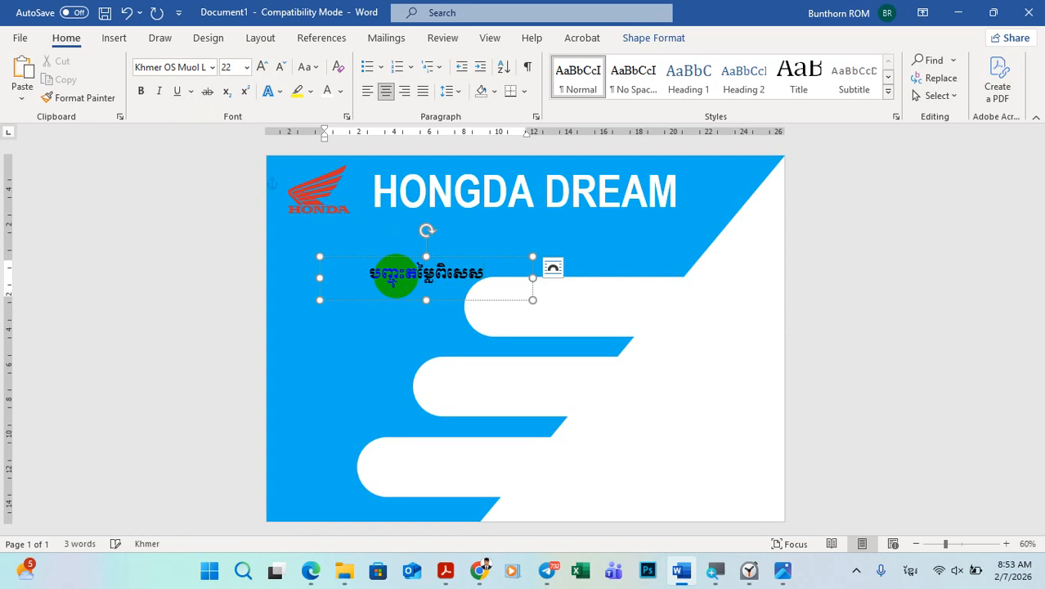
Step: Apply the white-filled, red-outlined text effect to the whole Khmer subtitle
left_click_drag(486, 278, 335, 276)
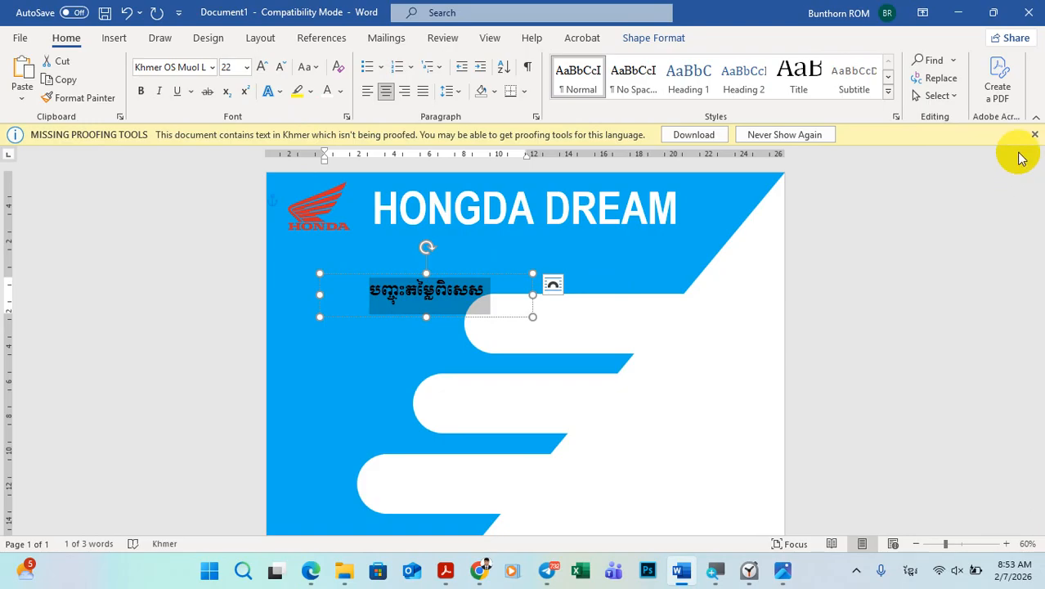
left_click(1035, 136)
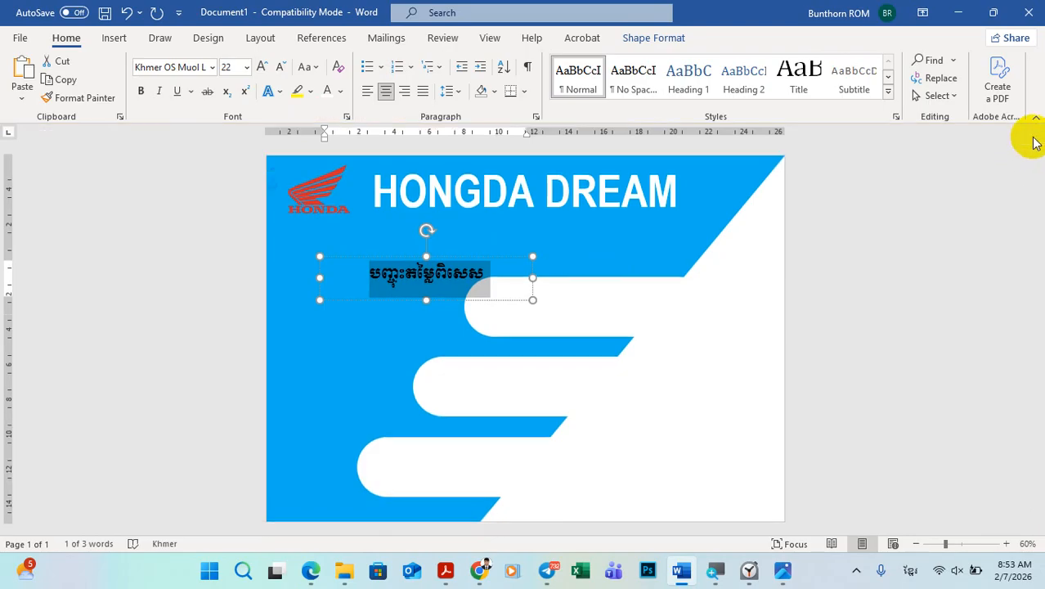
left_click(277, 91)
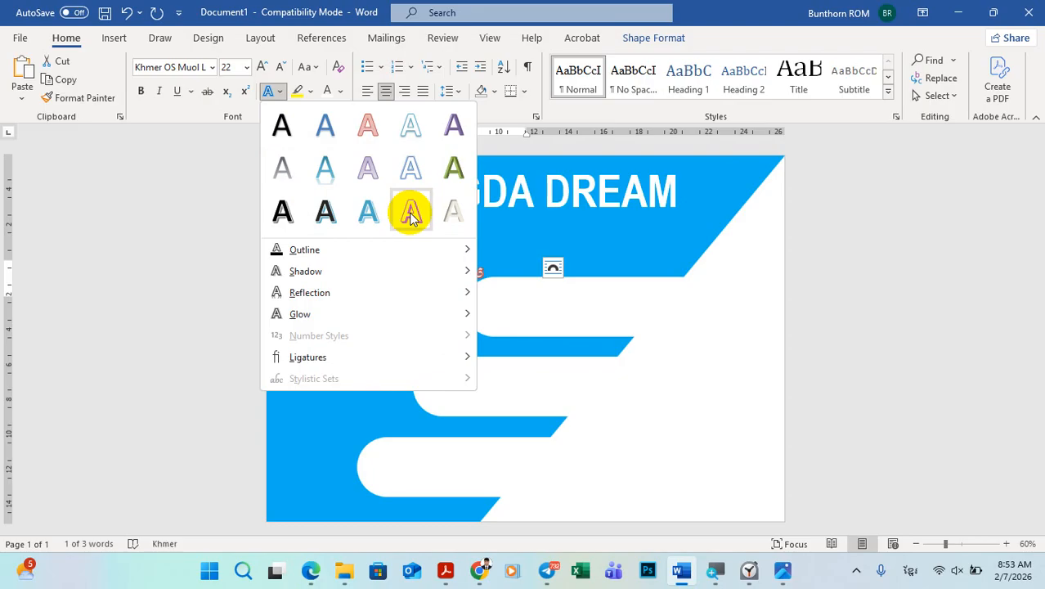
left_click(409, 213)
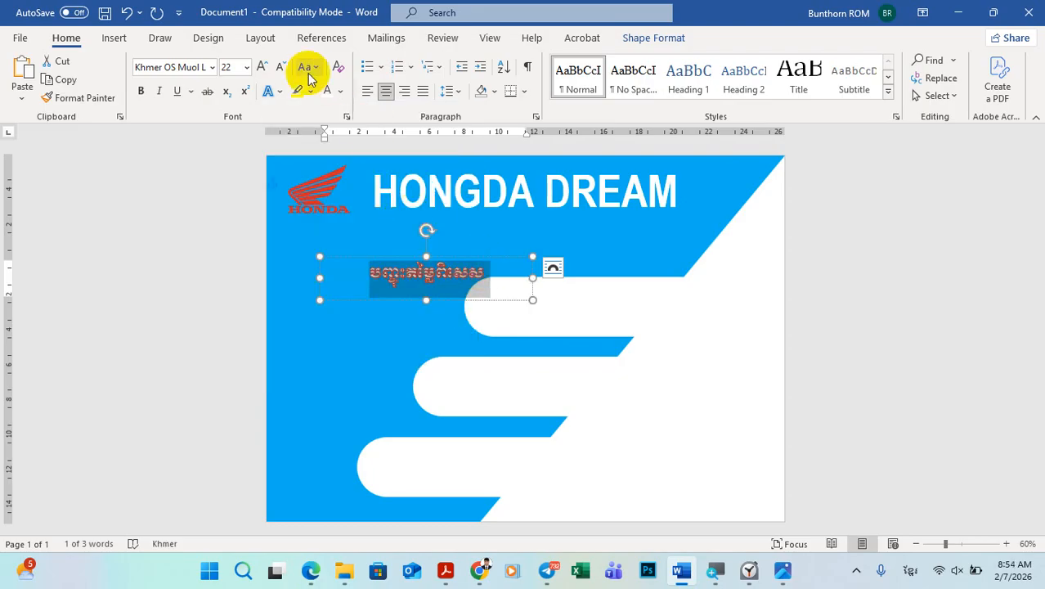
Step: Enlarge the Khmer subtitle to size 48 and make its text box taller and wider to fit the text on one line
left_click(263, 69)
left_click(262, 68)
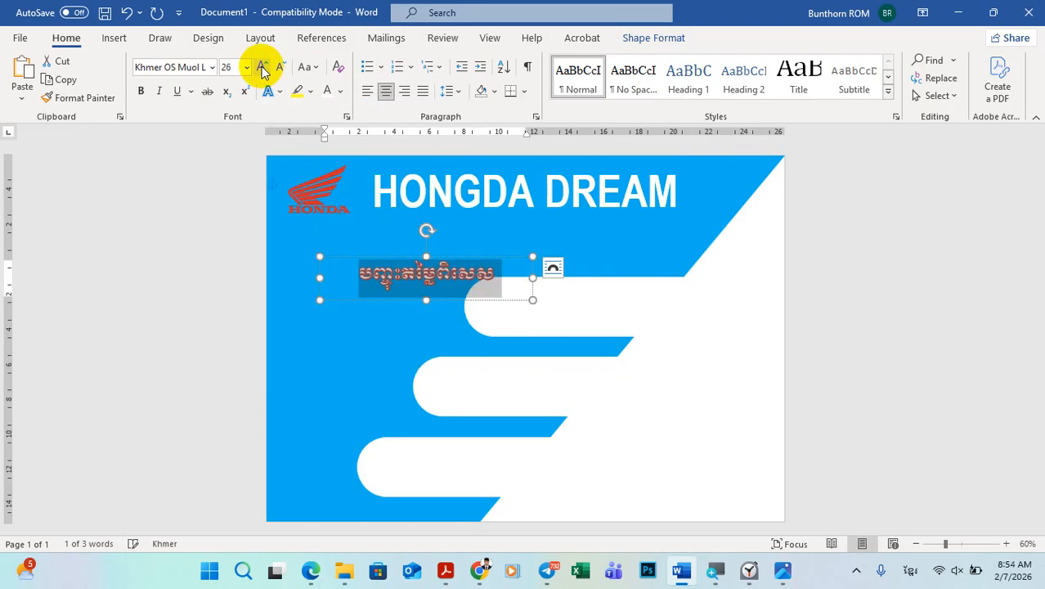
left_click(263, 69)
left_click(262, 68)
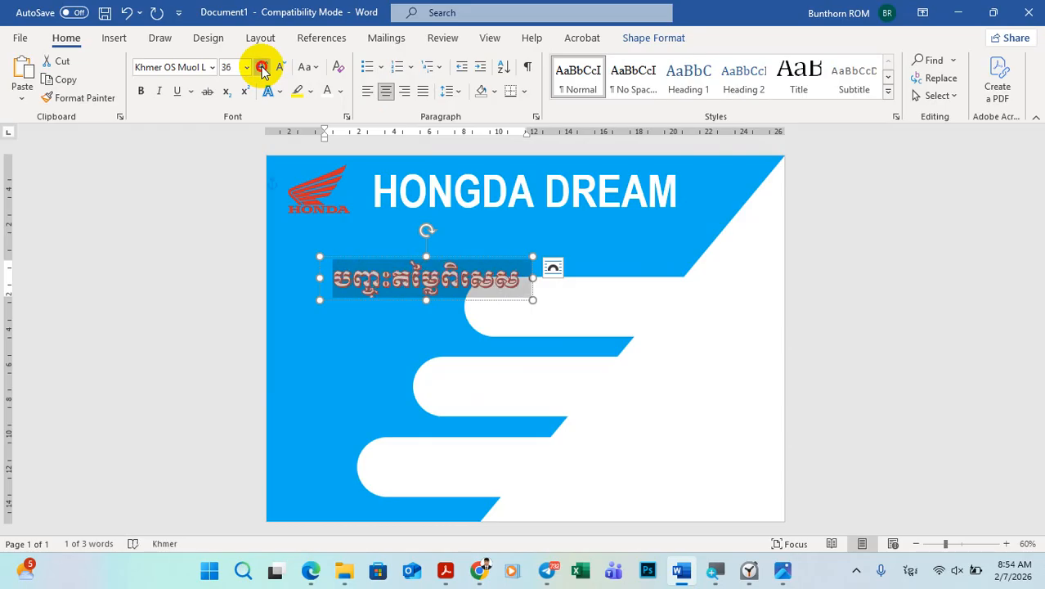
left_click(263, 69)
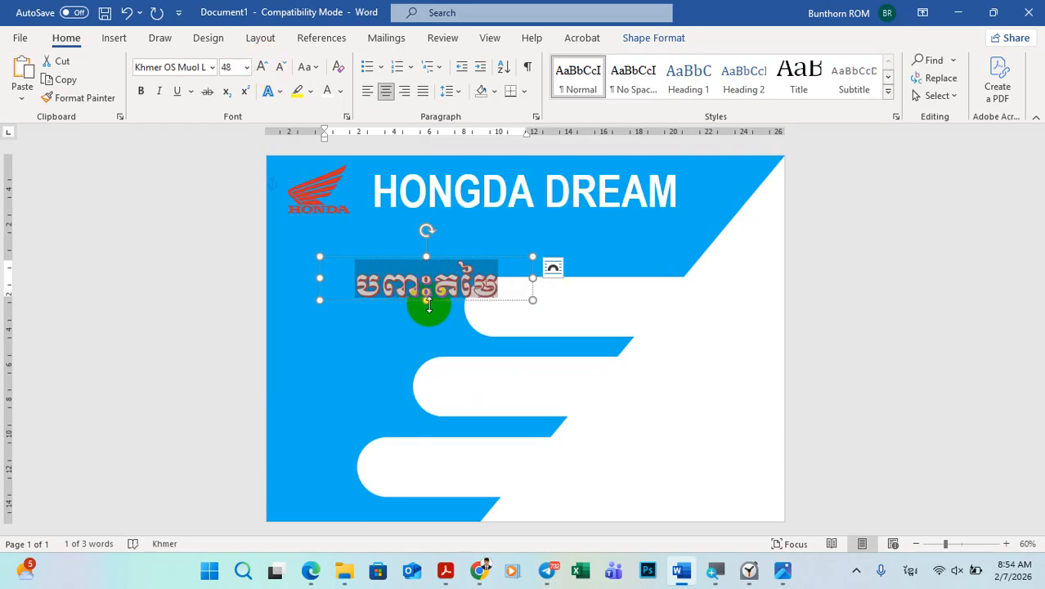
left_click_drag(426, 301, 429, 327)
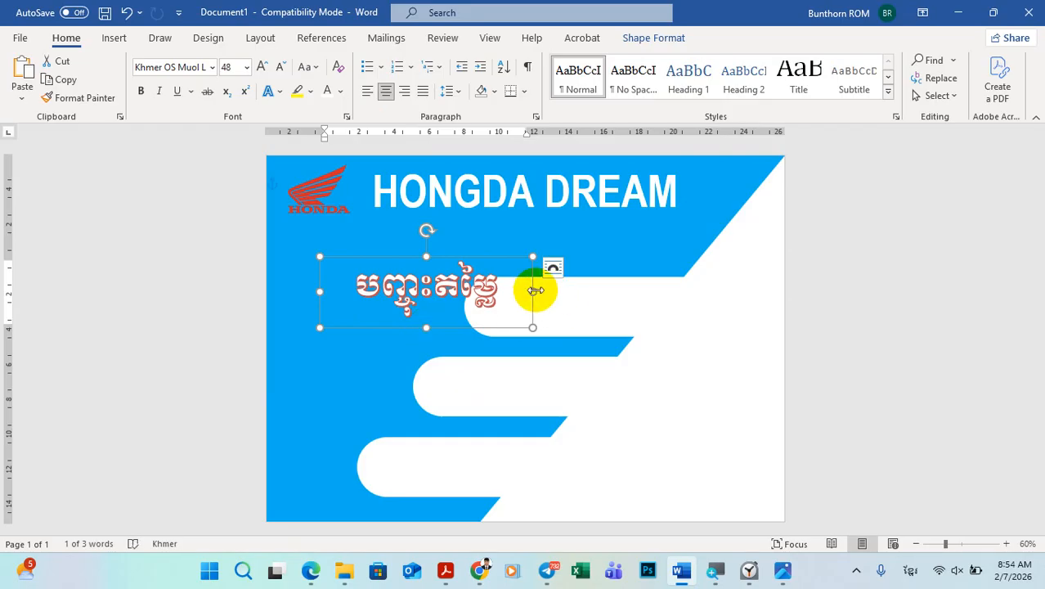
left_click_drag(533, 291, 594, 293)
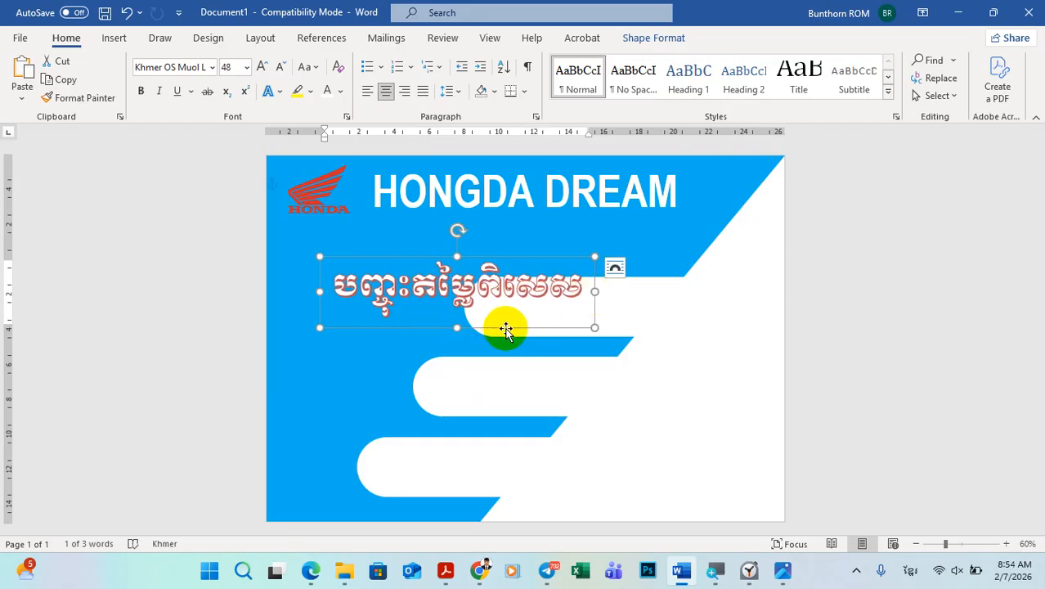
left_click(907, 347)
Step: Move the Khmer subtitle's text box up and right so it sits centred just beneath the "HONGDA DREAM" title
left_click(416, 269)
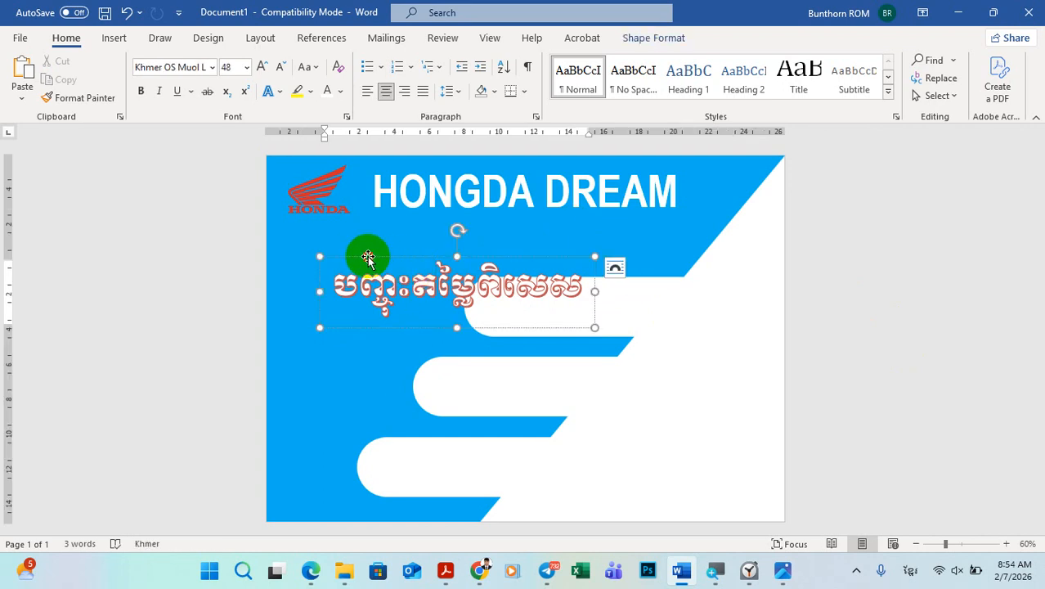
left_click_drag(368, 257, 443, 207)
left_click(525, 217)
left_click(854, 298)
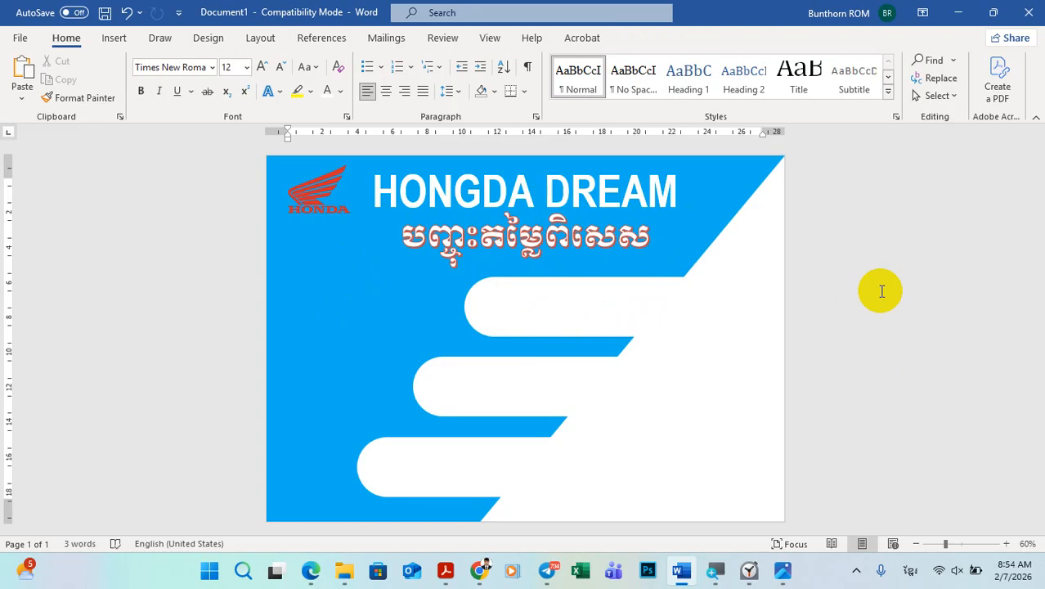
left_click(563, 234)
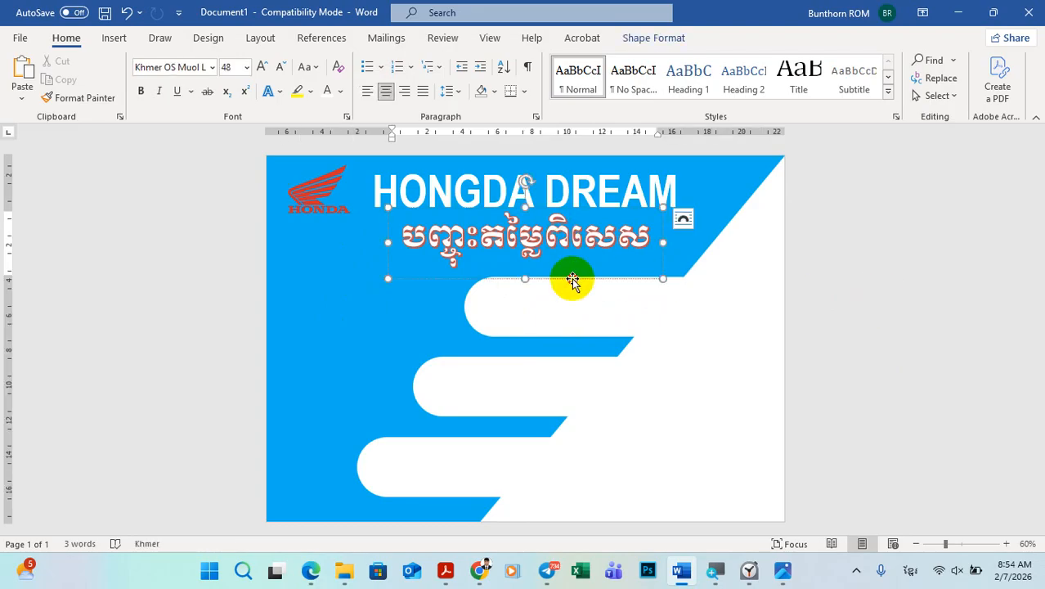
left_click_drag(572, 279, 574, 281)
left_click(980, 302)
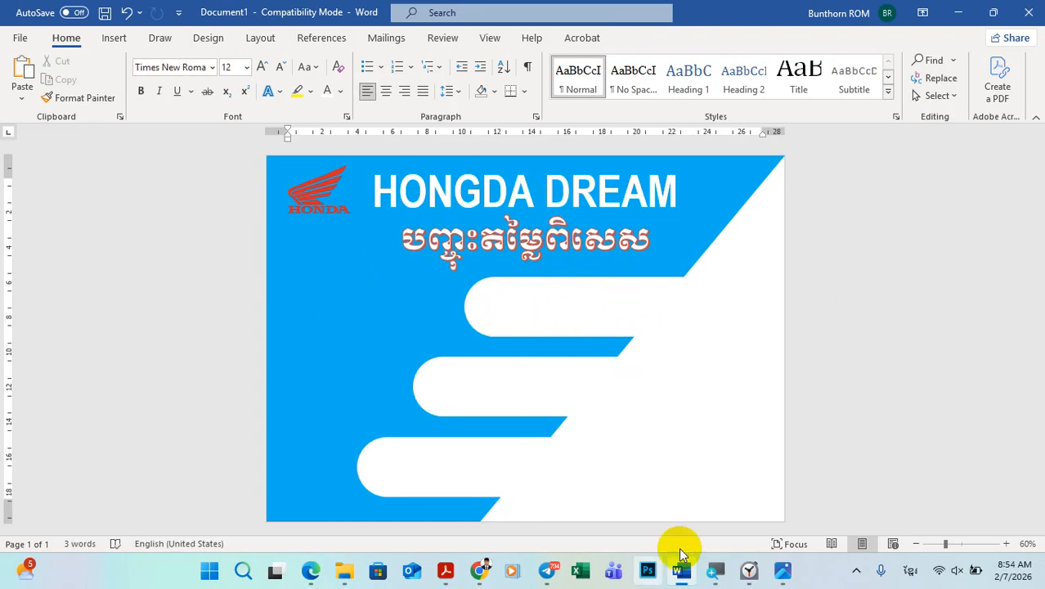
Step: Check the sample poster and draw a text box about 2.28 cm high and 11.52 cm wide on the top white price bar
left_click(785, 573)
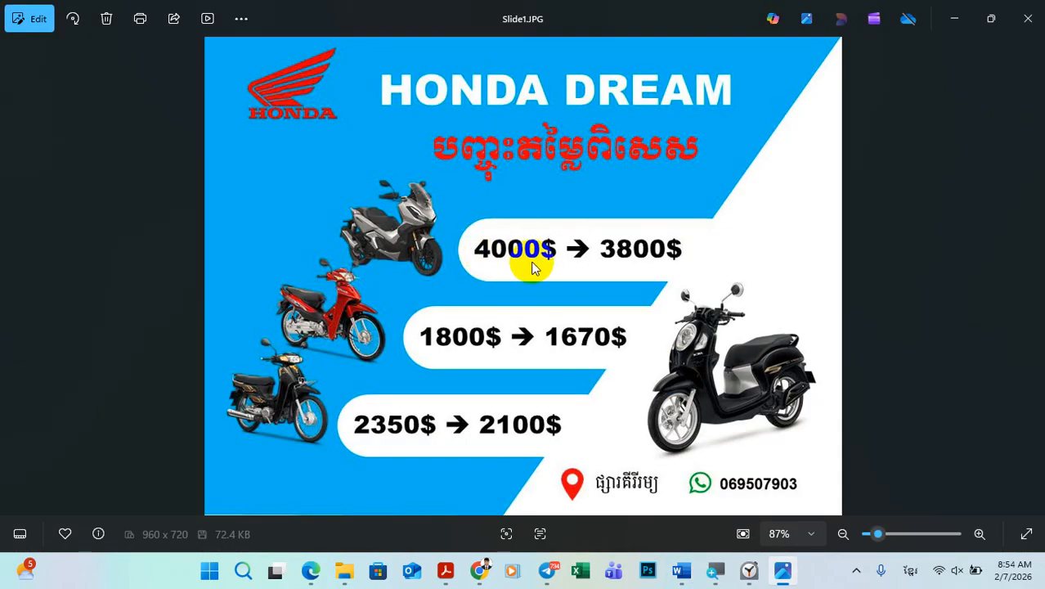
left_click(783, 571)
left_click(112, 39)
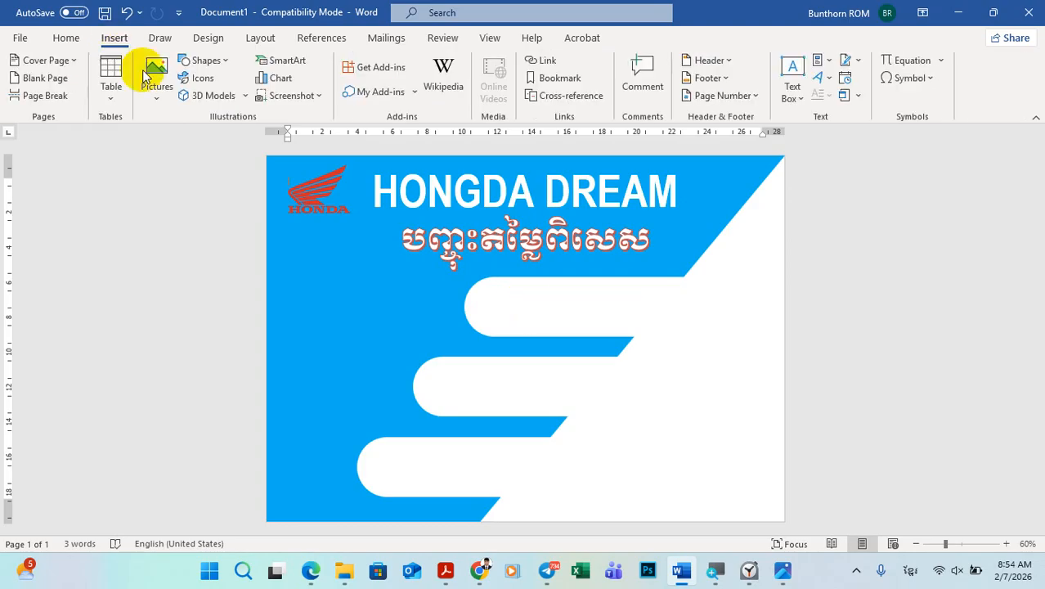
left_click(206, 60)
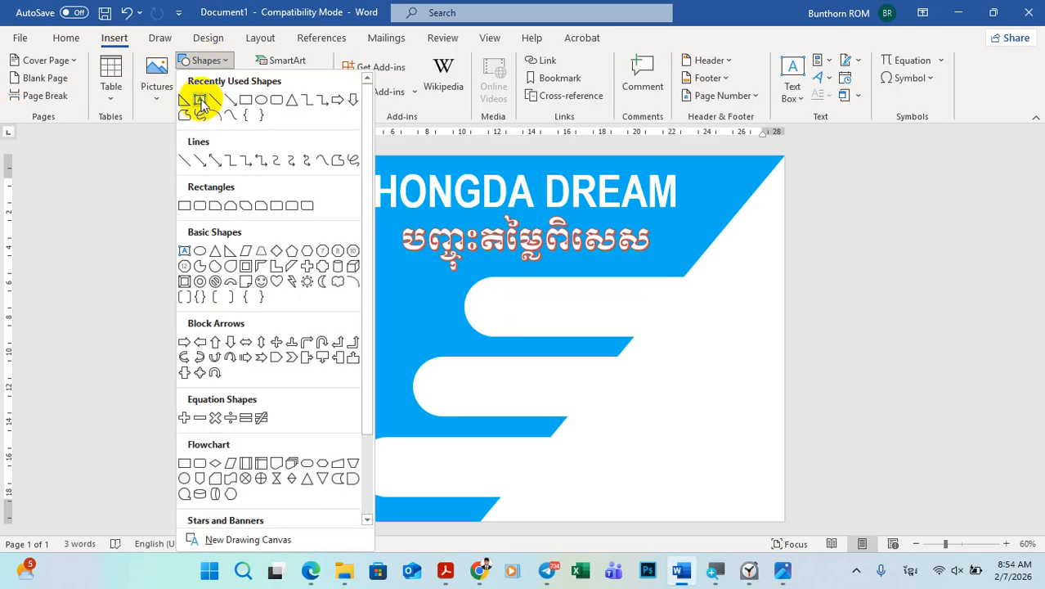
left_click(200, 99)
left_click_drag(481, 287, 684, 327)
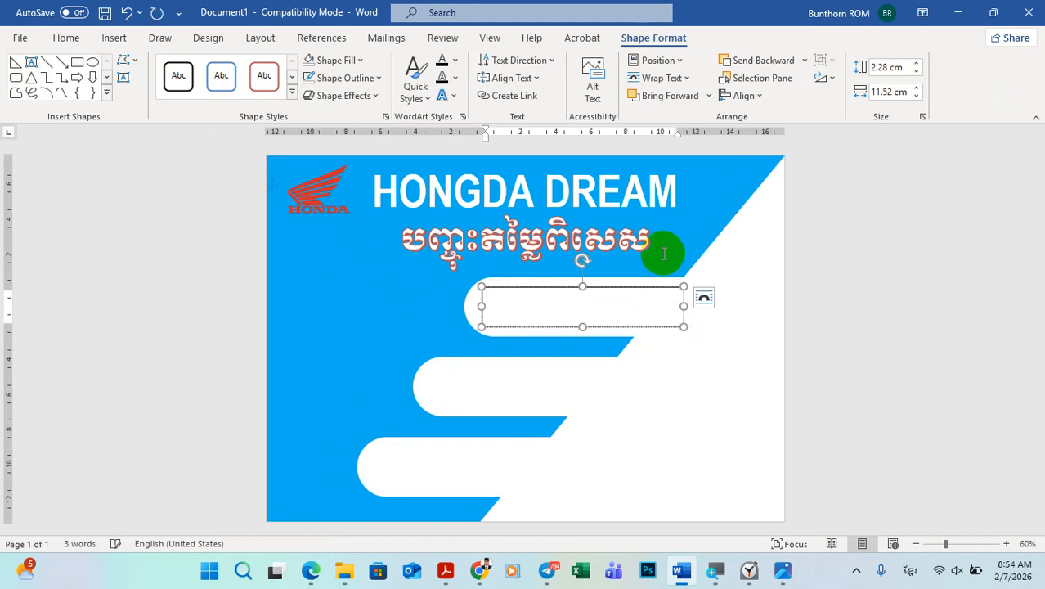
Step: Remove the fill and outline from the text box on the top white price bar
left_click(329, 60)
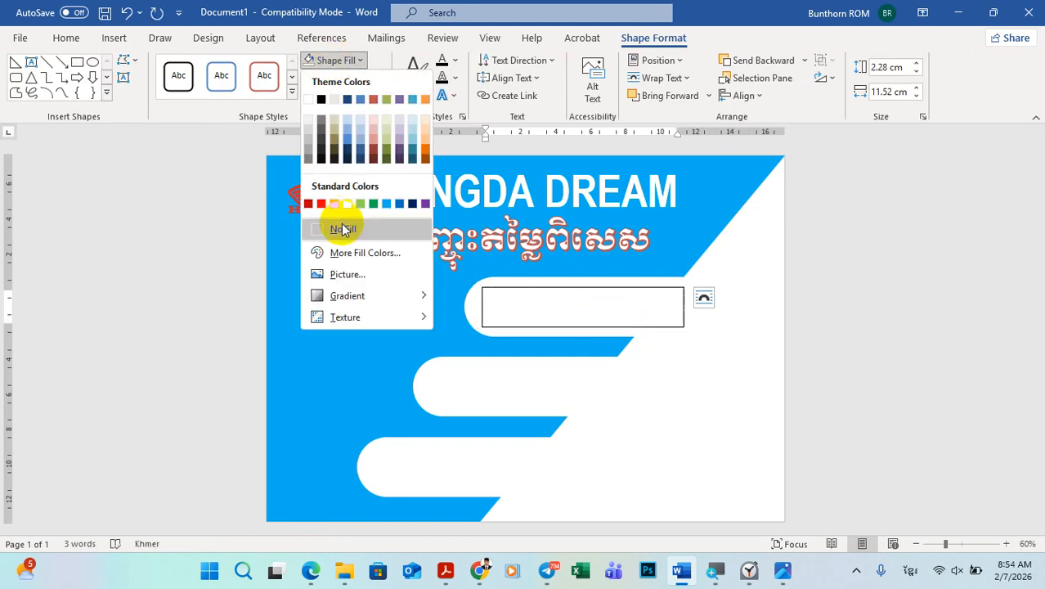
left_click(341, 224)
left_click(334, 77)
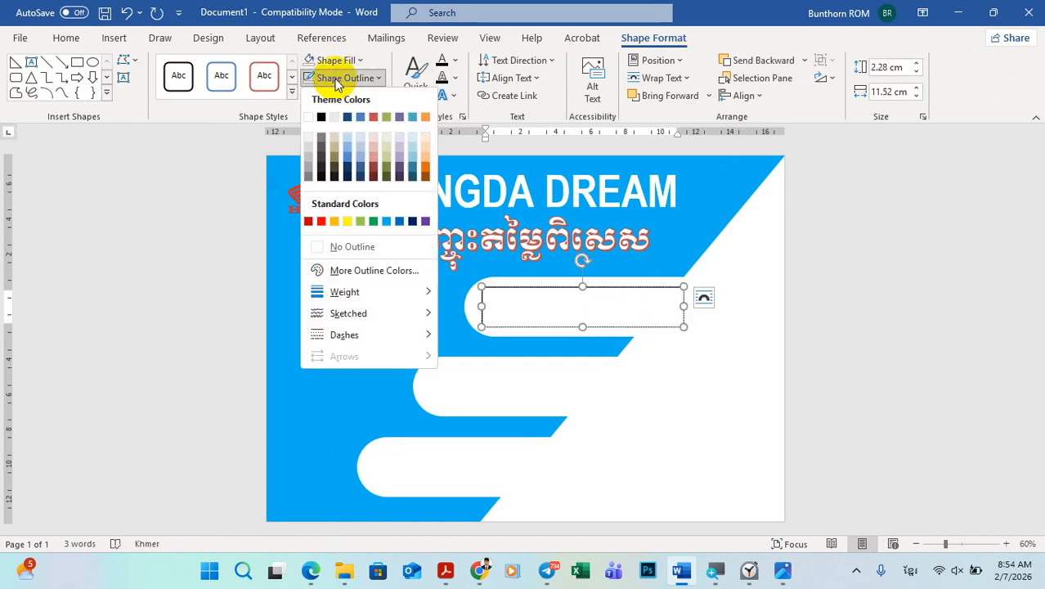
left_click(347, 247)
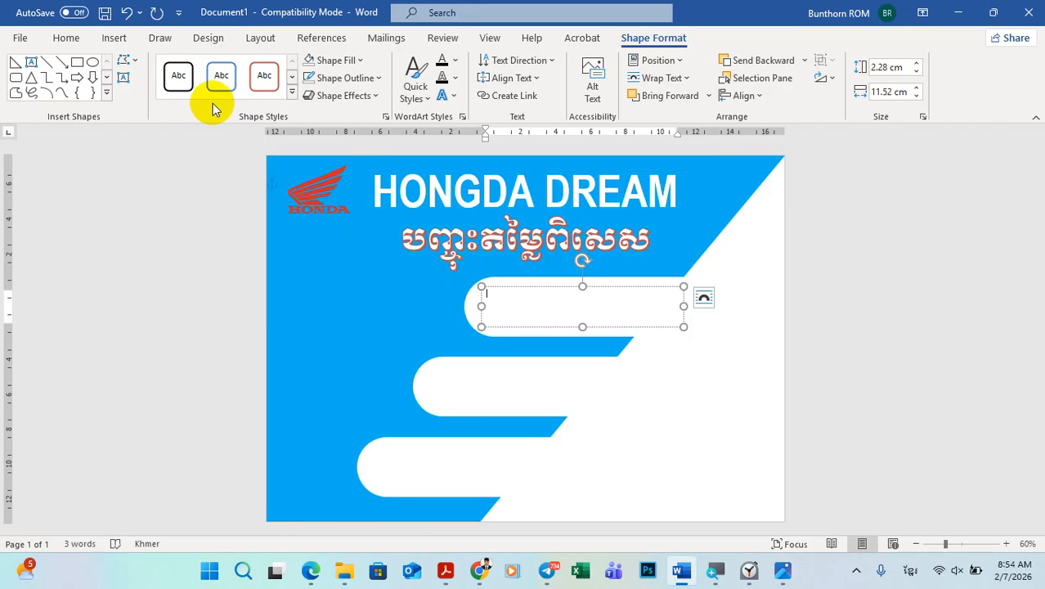
Step: Set the font of the price text box to Arial Narrow
left_click(66, 38)
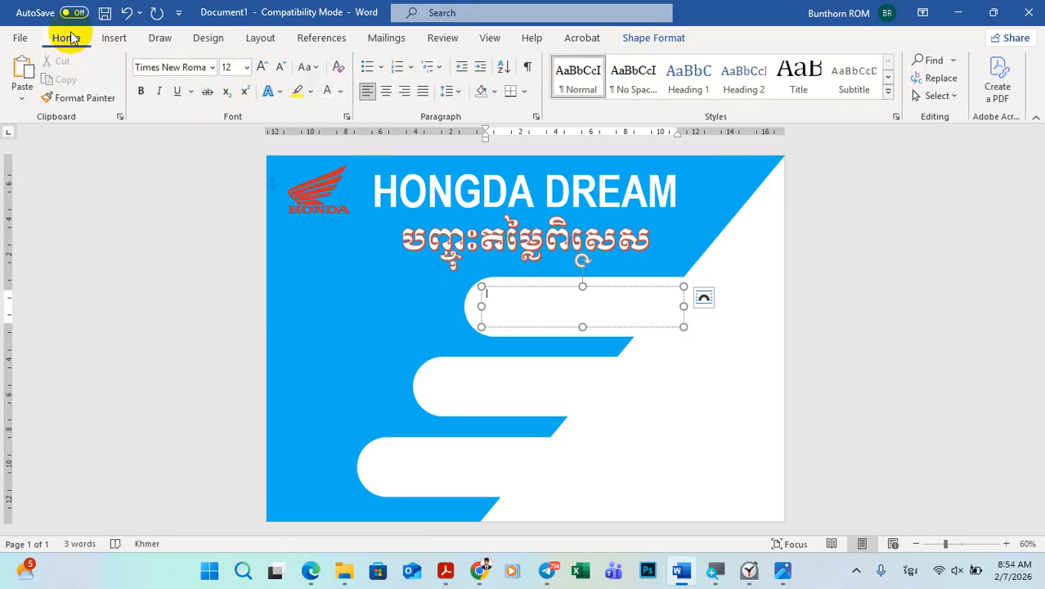
left_click(213, 68)
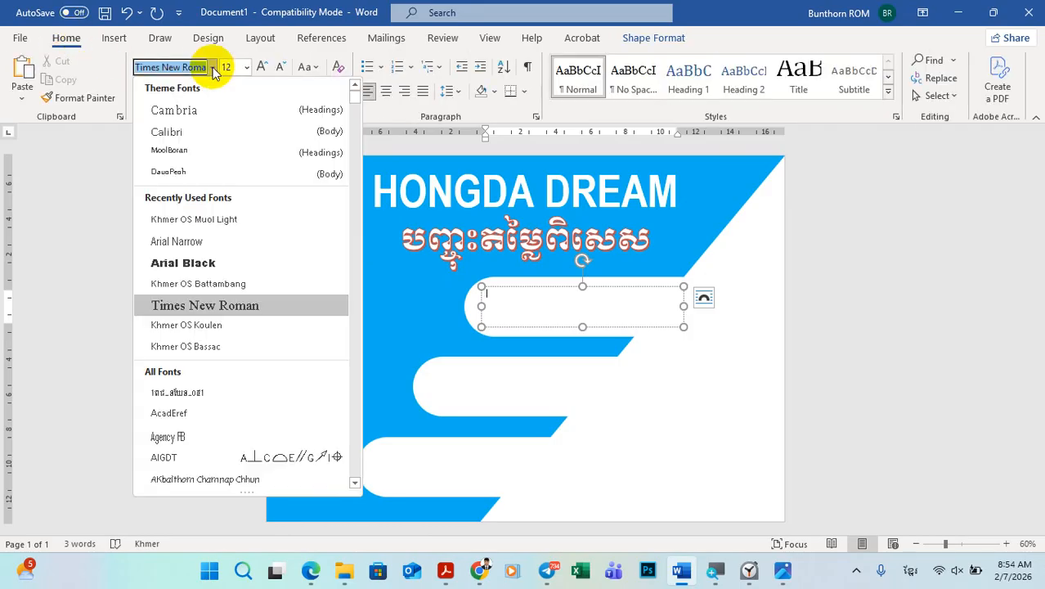
left_click(194, 244)
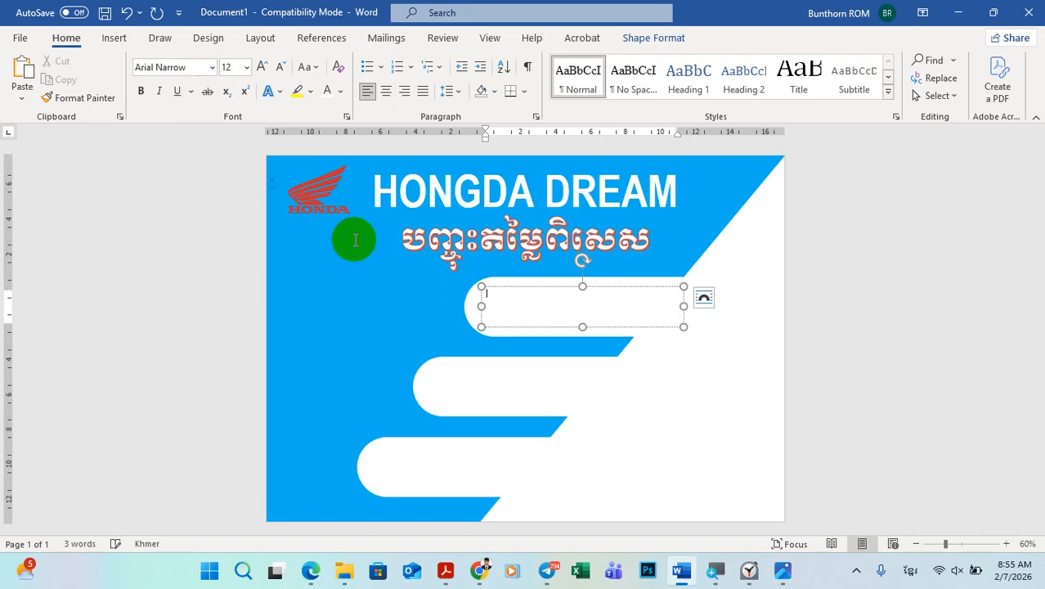
Step: Centre the price text box's content vertically in the middle and horizontally
left_click(628, 36)
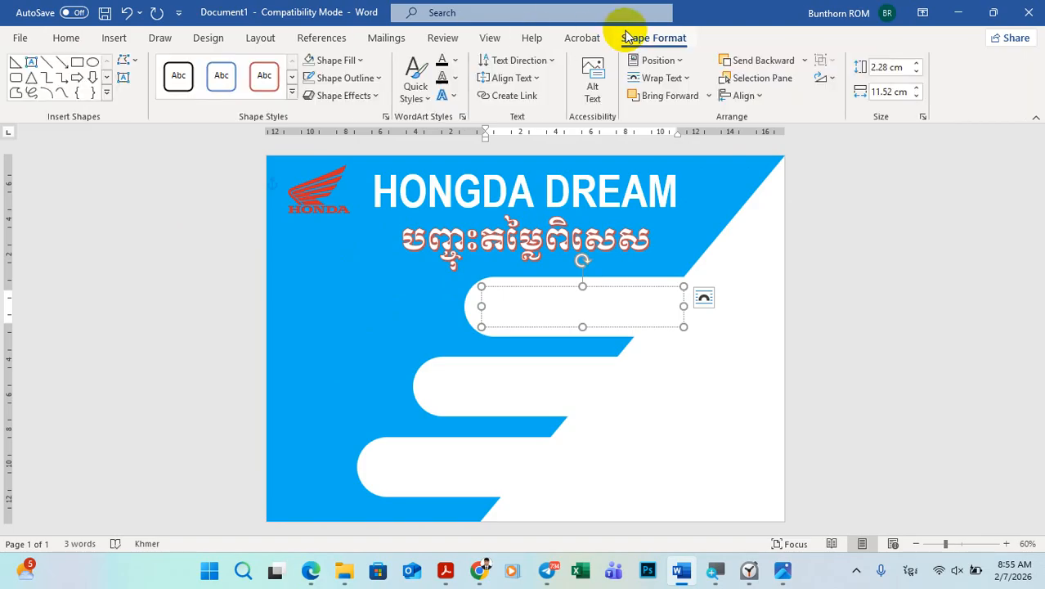
left_click(515, 78)
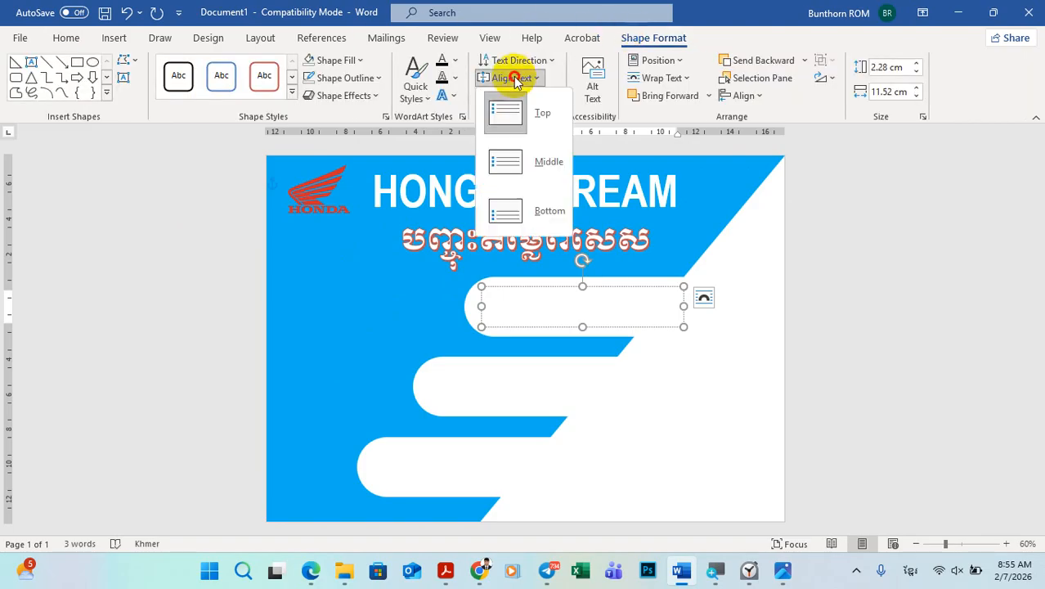
left_click(536, 162)
left_click(65, 37)
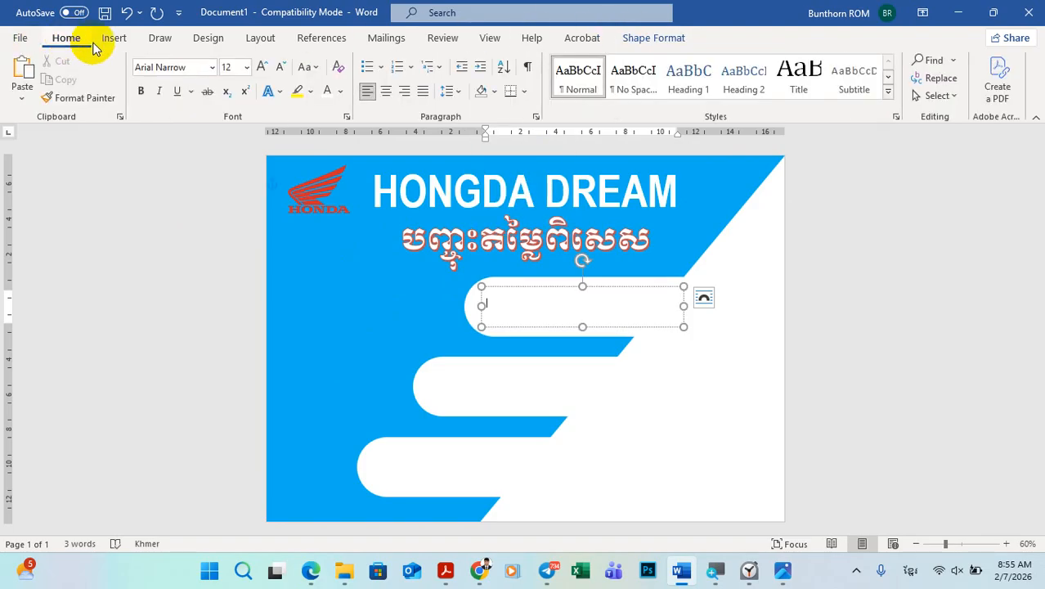
left_click(386, 93)
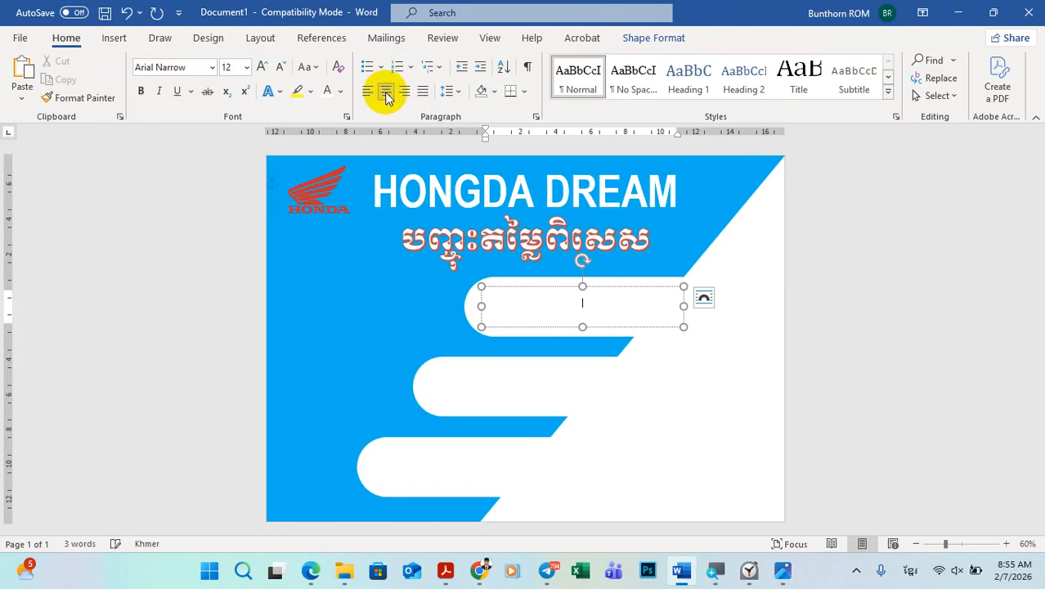
Step: Enter the price 4000 in the text box at size 20 with the English keyboard layout and make it bold
left_click(246, 67)
left_click(233, 228)
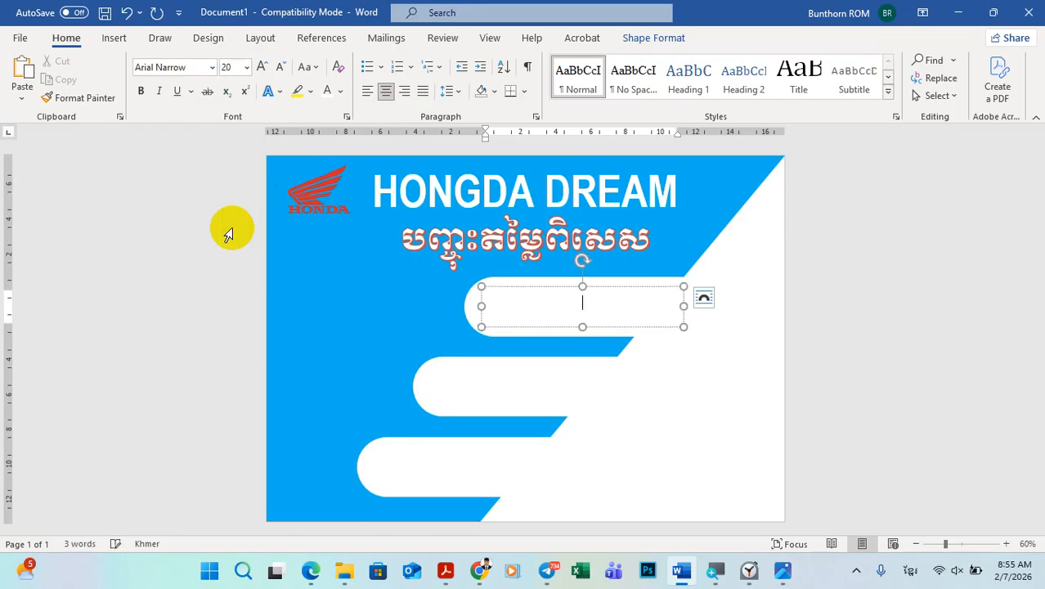
left_click(785, 574)
left_click(787, 574)
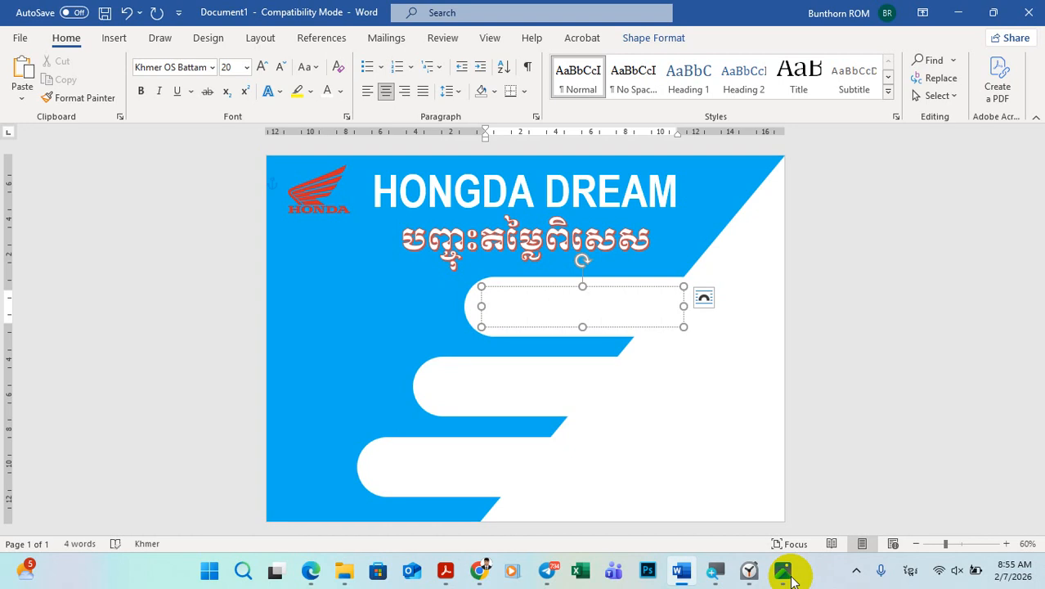
key("alt+shift")
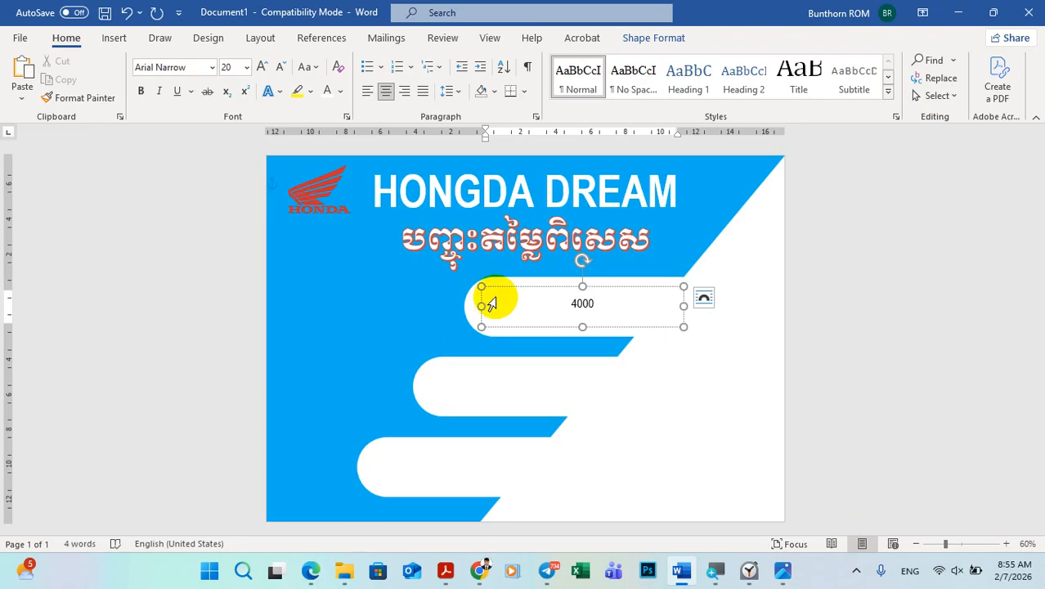
left_click(599, 296)
left_click_drag(601, 303, 548, 303)
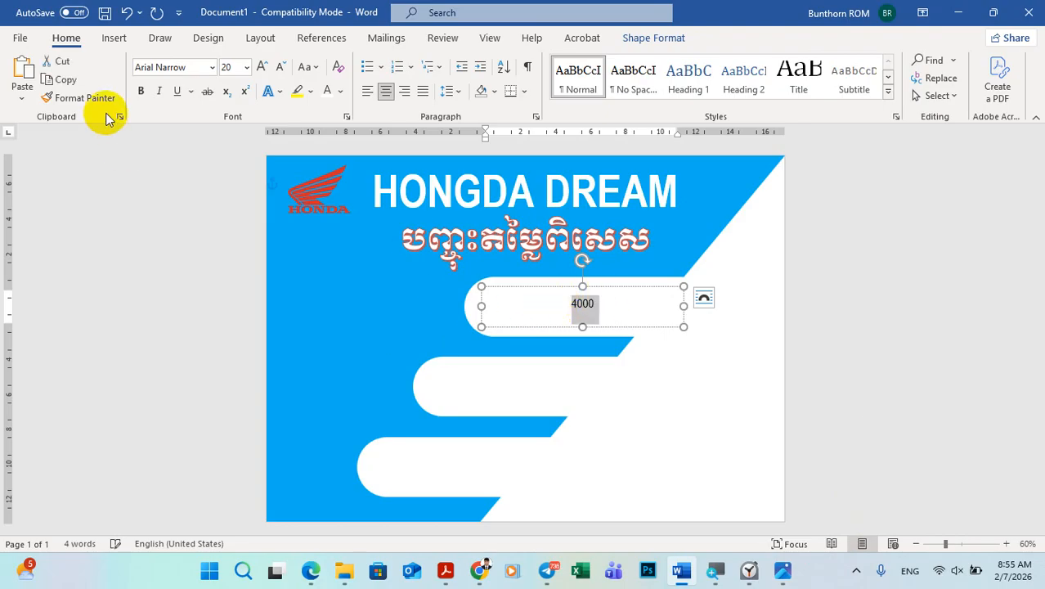
left_click(141, 90)
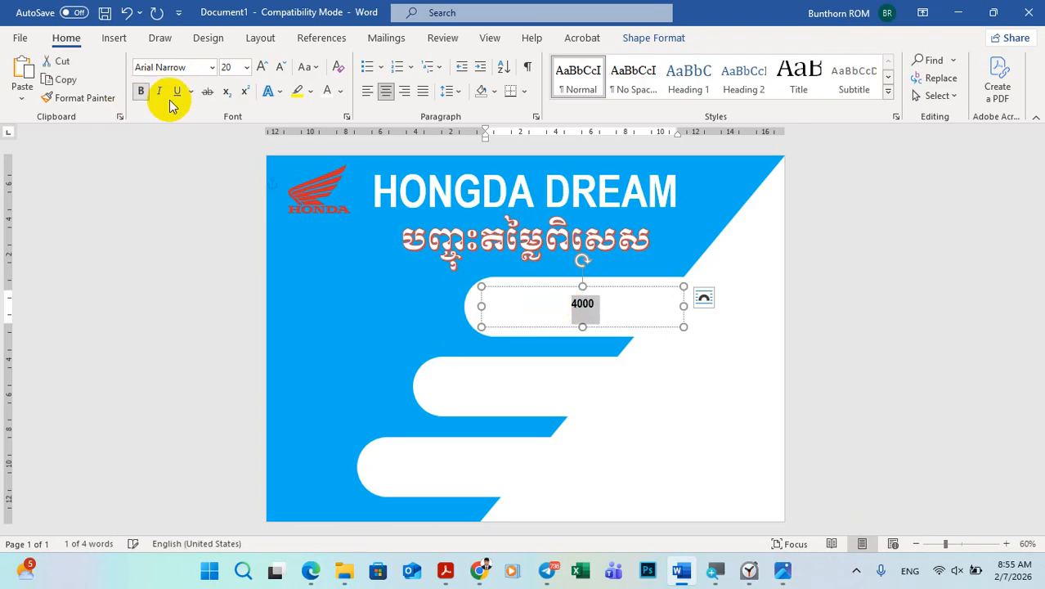
left_click(606, 302)
Step: Following the sample poster, complete the price line as 4000$ ➔ 3800$, using the bold right arrow symbol from Wingdings (character code 232)
left_click(781, 570)
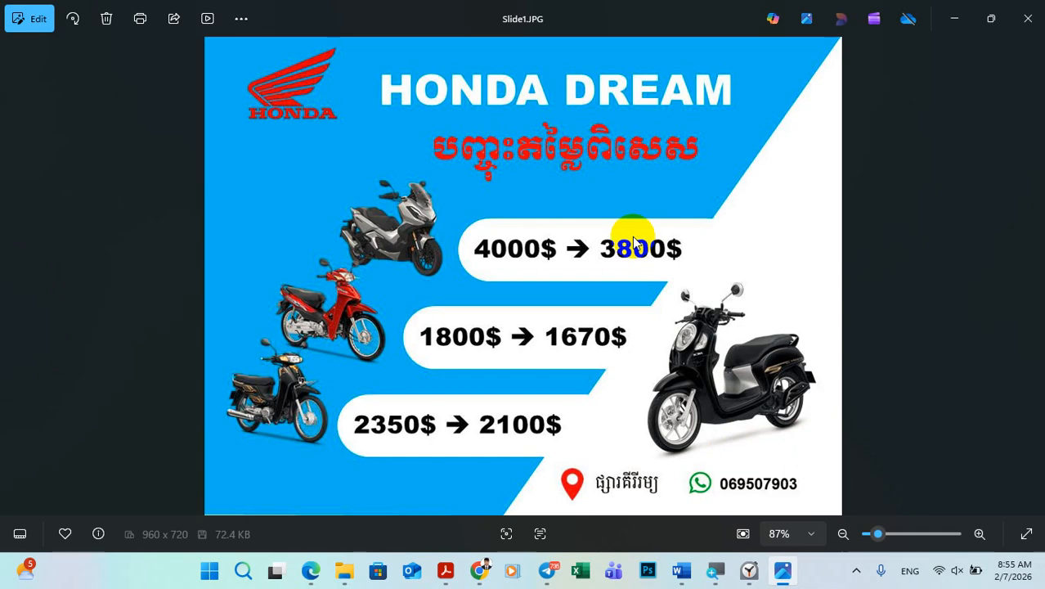
left_click(782, 570)
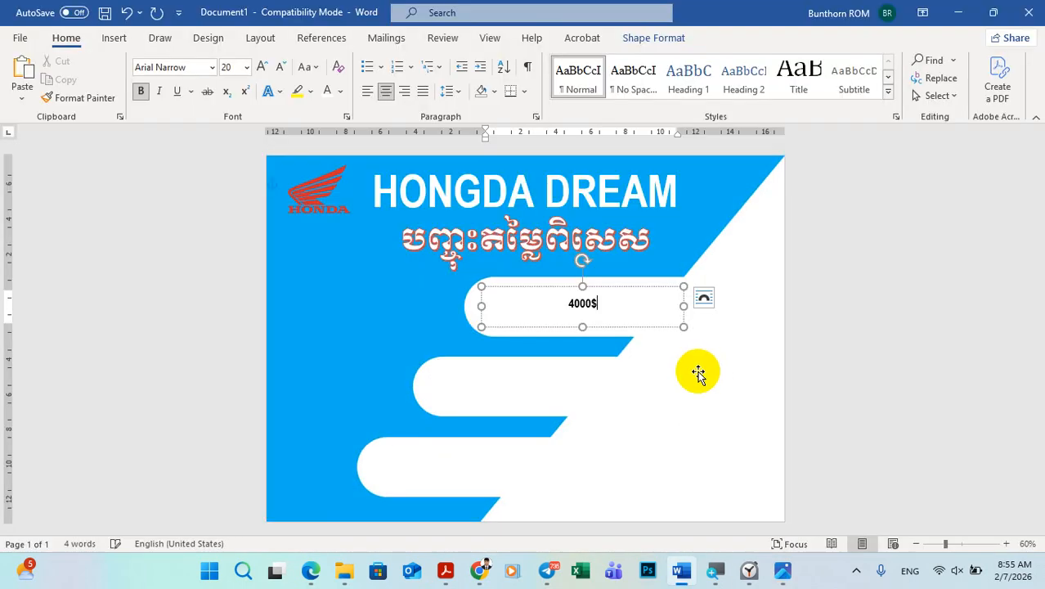
left_click(114, 37)
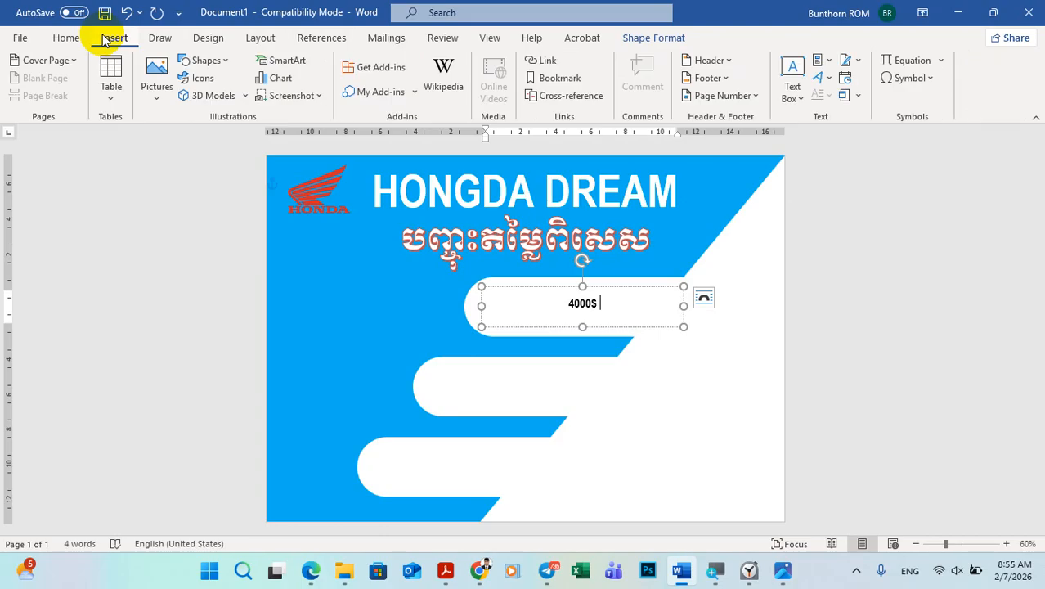
left_click(906, 78)
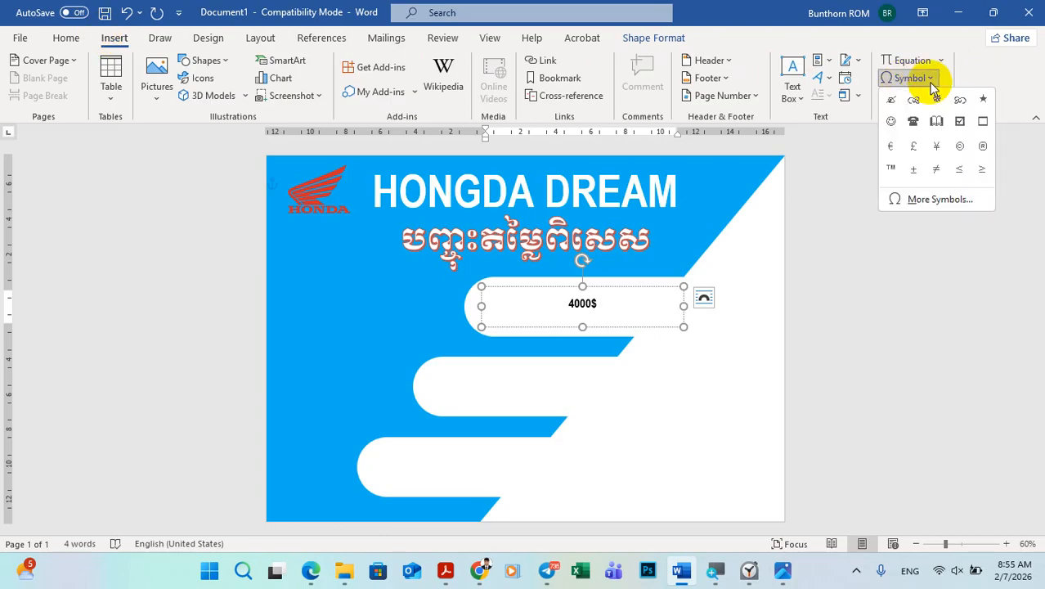
left_click(934, 206)
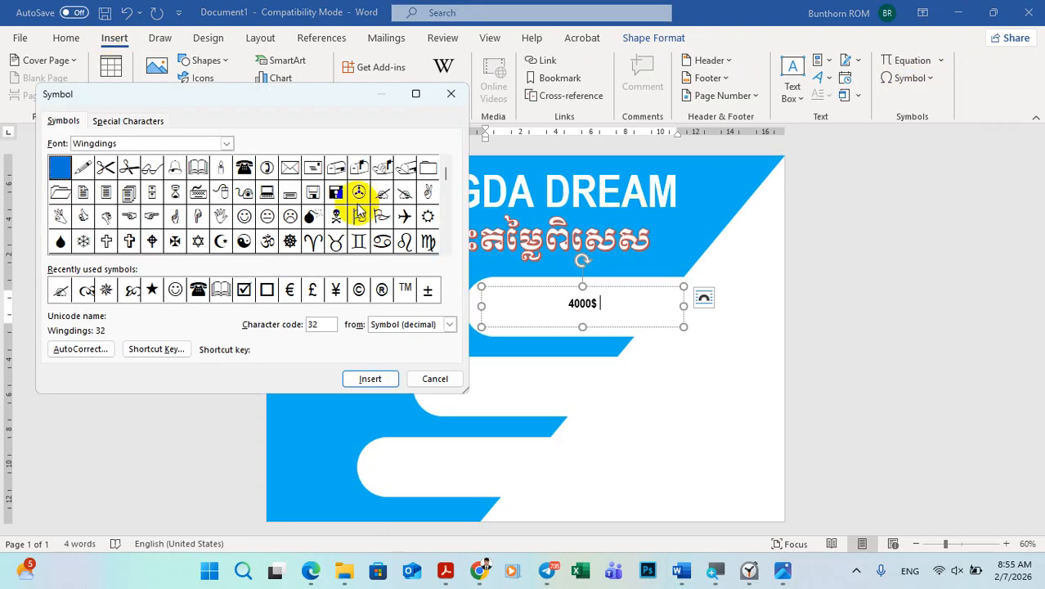
left_click_drag(448, 250, 443, 247)
left_click(359, 217)
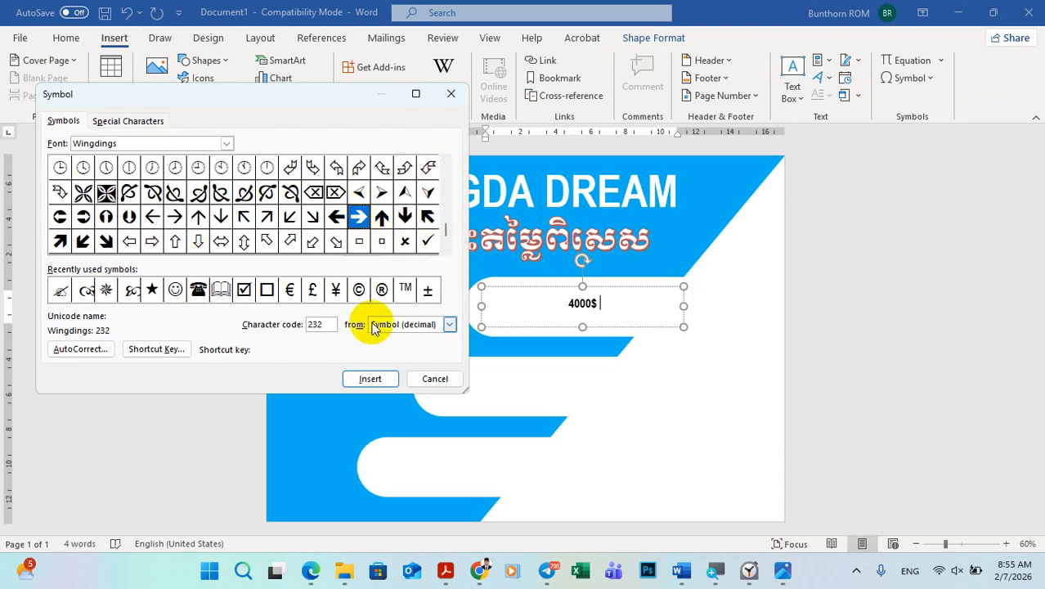
left_click(371, 379)
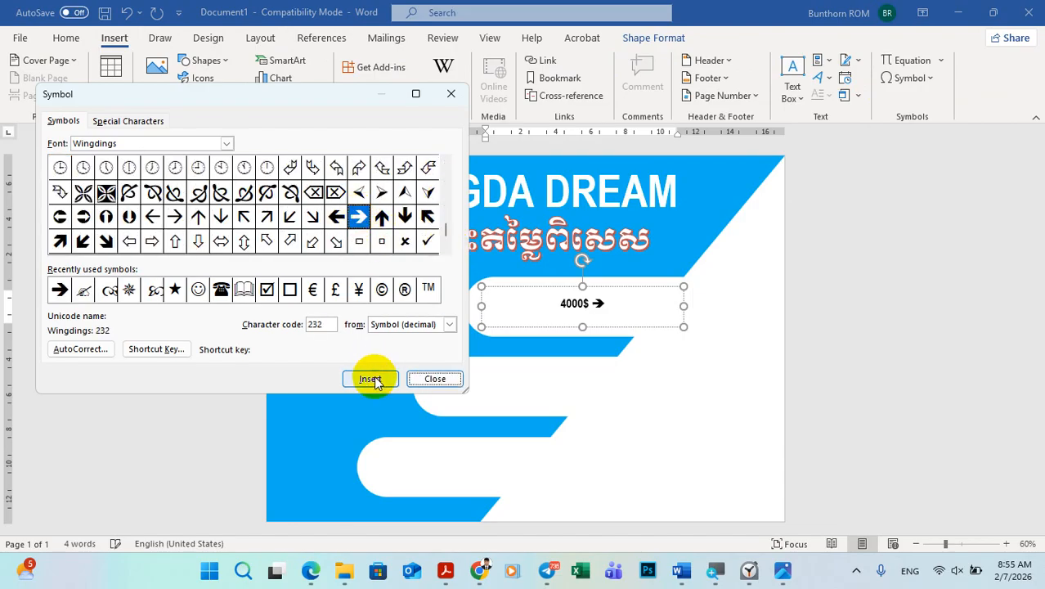
left_click(436, 379)
left_click(783, 570)
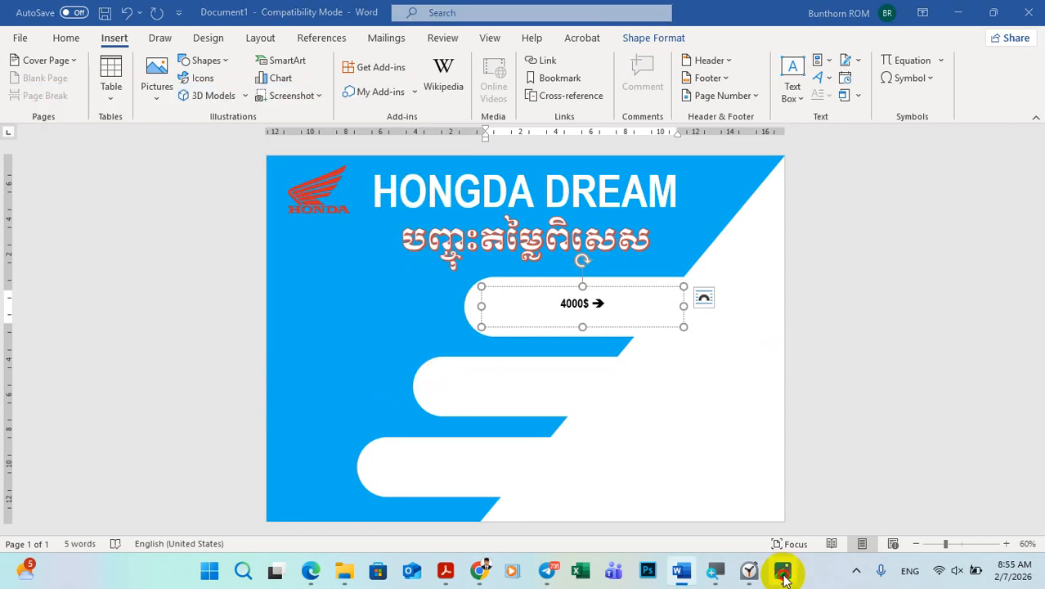
left_click(782, 572)
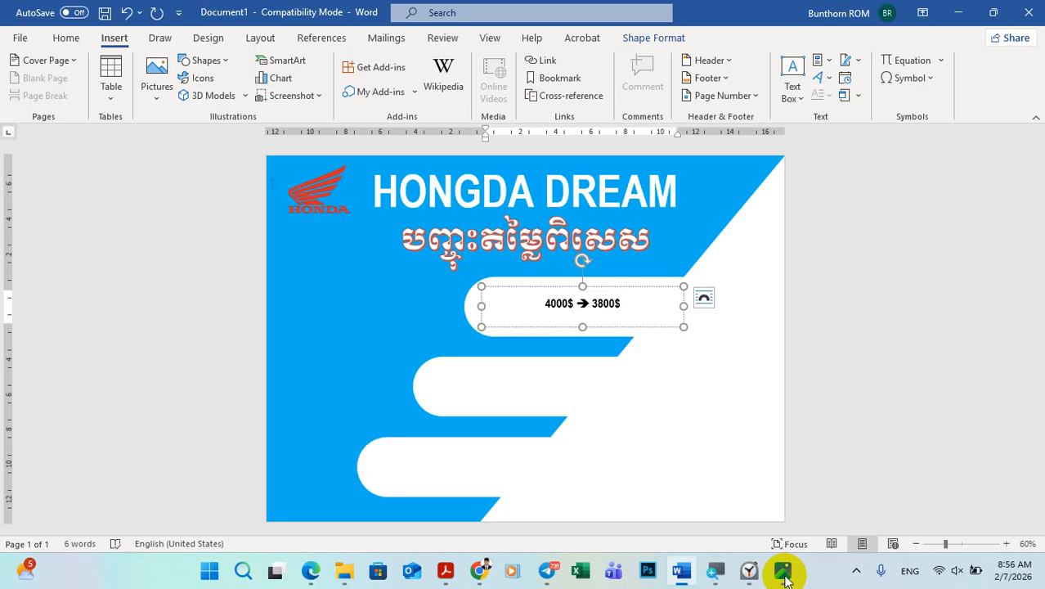
Step: Enlarge the whole 4000$ ➔ 3800$ price line to size 48
left_click_drag(626, 307, 545, 304)
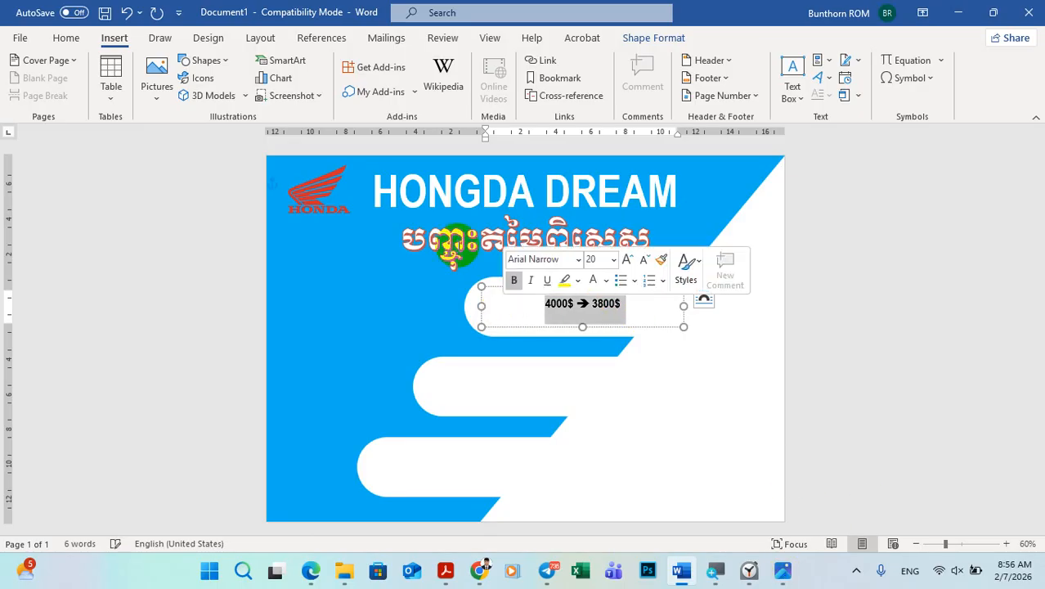
left_click(65, 37)
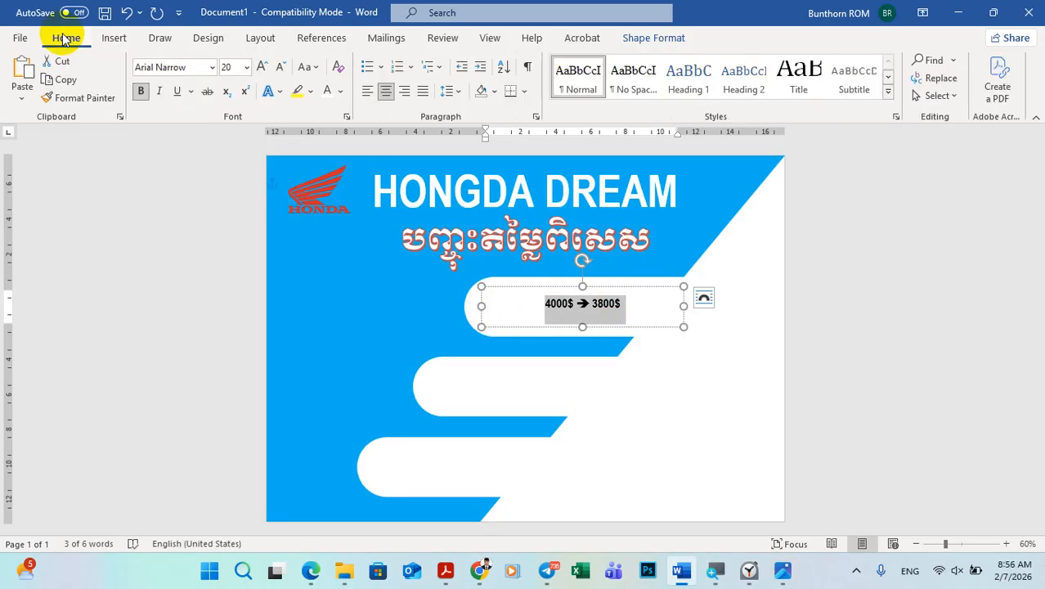
left_click(261, 67)
left_click(261, 67)
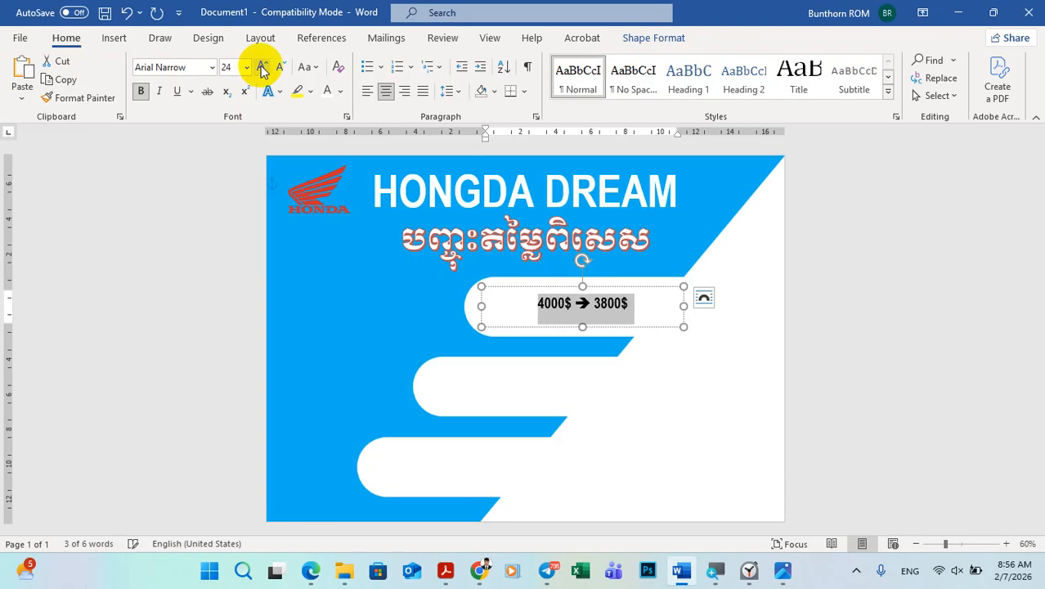
left_click(261, 67)
left_click(261, 67)
left_click(261, 67)
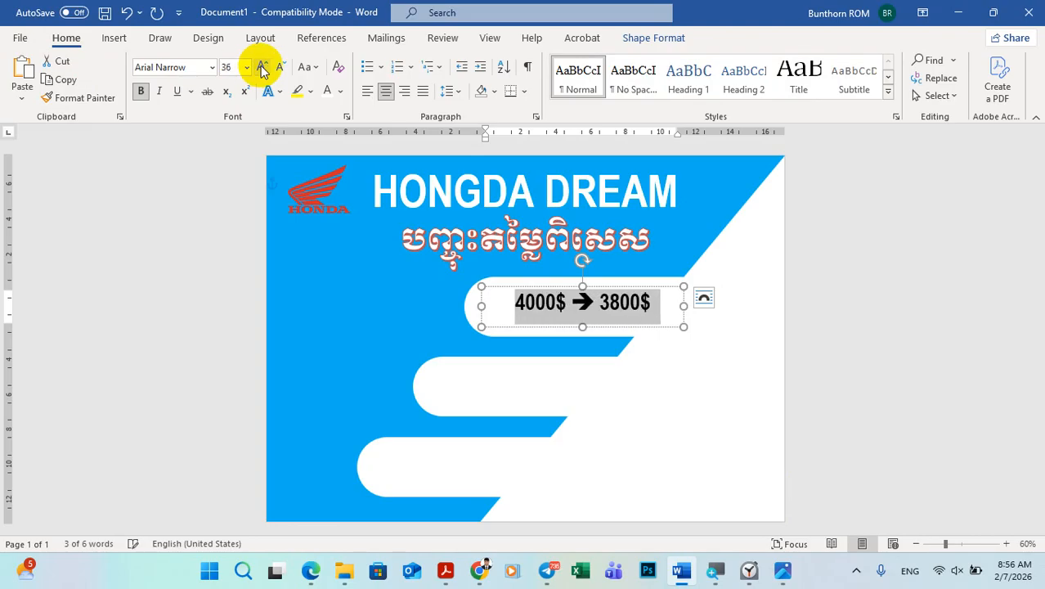
left_click(261, 67)
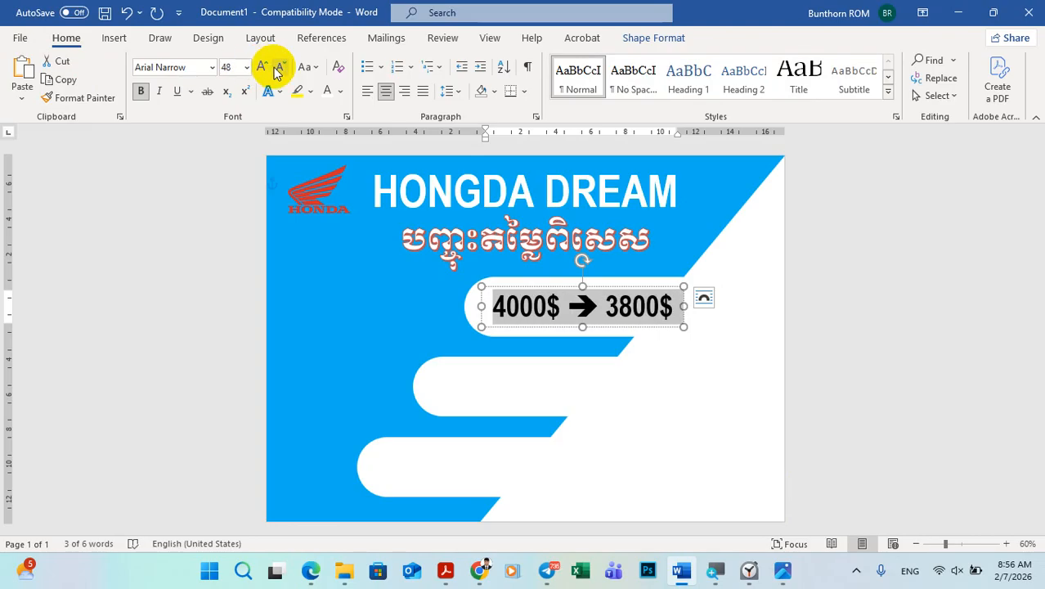
left_click(282, 69)
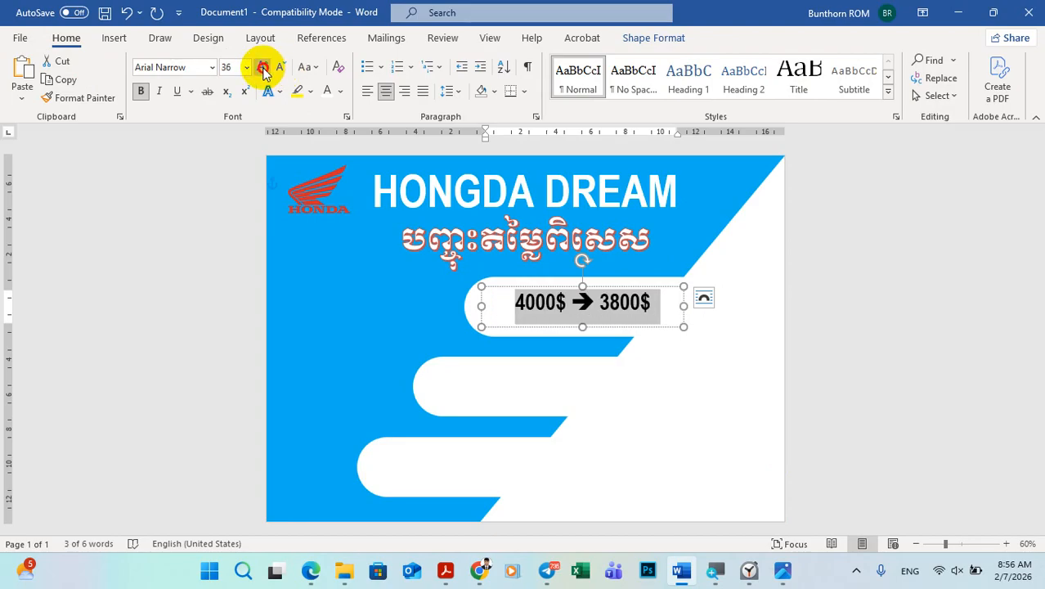
left_click(262, 67)
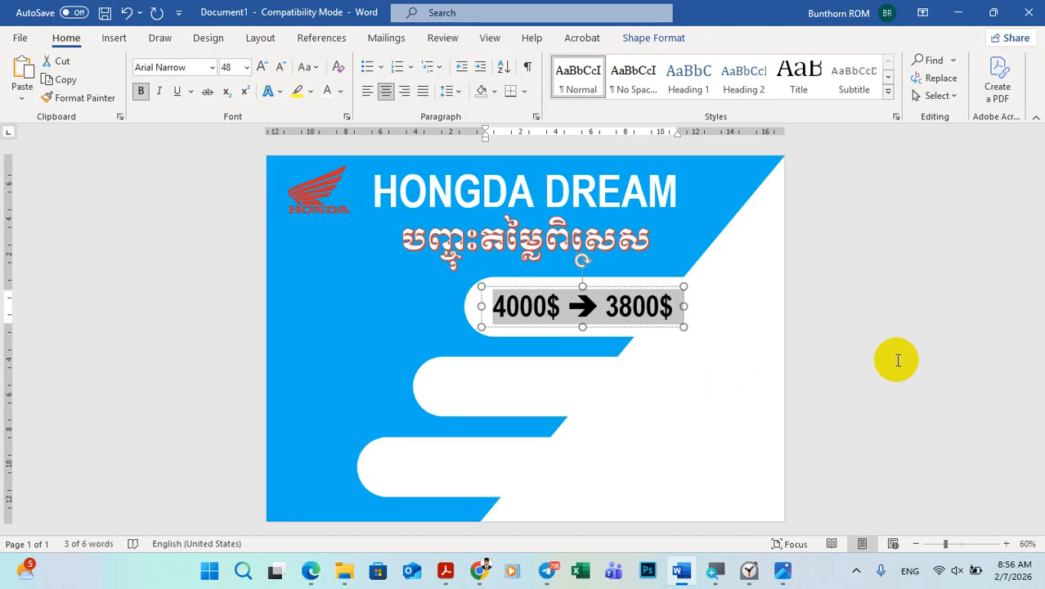
left_click(896, 357)
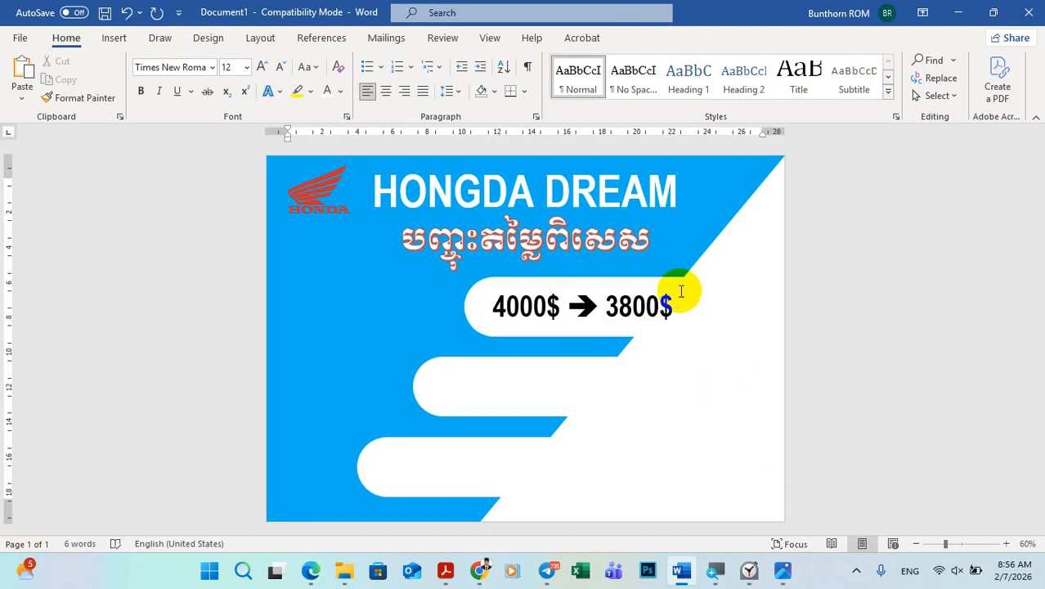
Step: Compare with the sample poster and shift the price text box slightly left to the rounded end of the top white bar
left_click(783, 570)
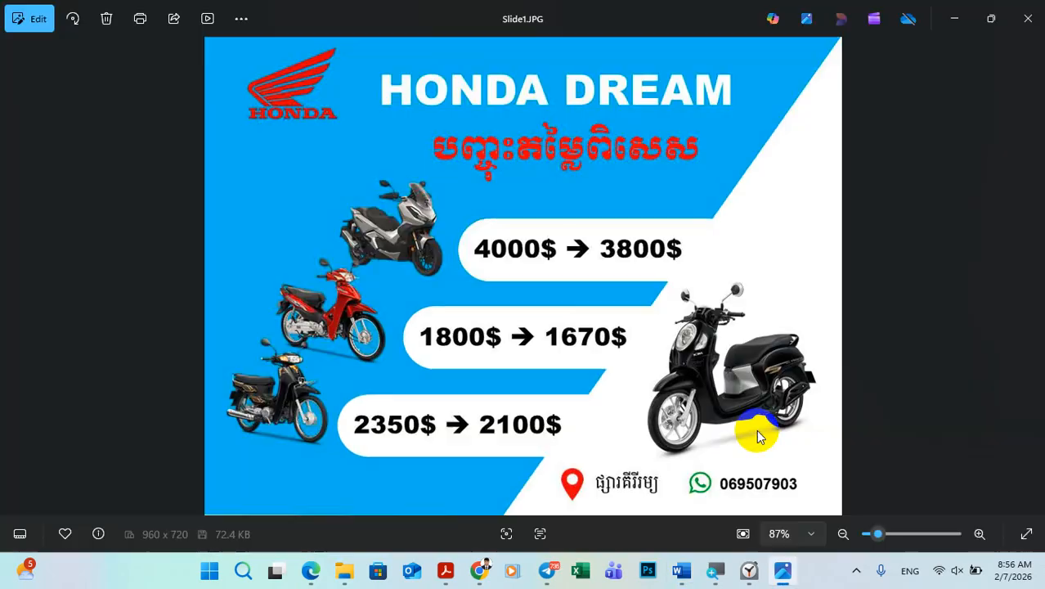
left_click(783, 570)
left_click(675, 310)
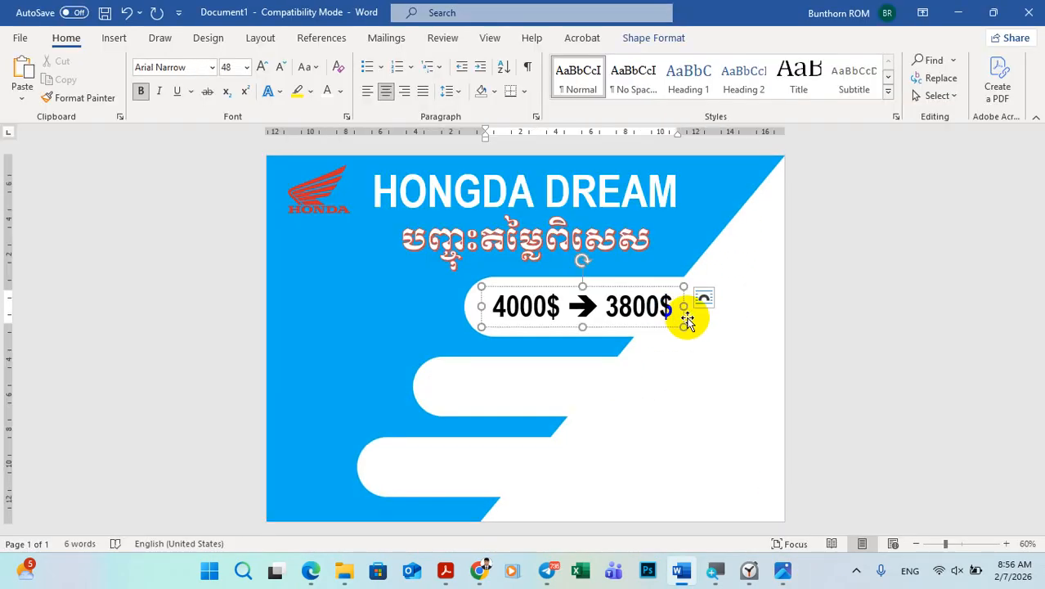
left_click_drag(685, 319, 668, 316)
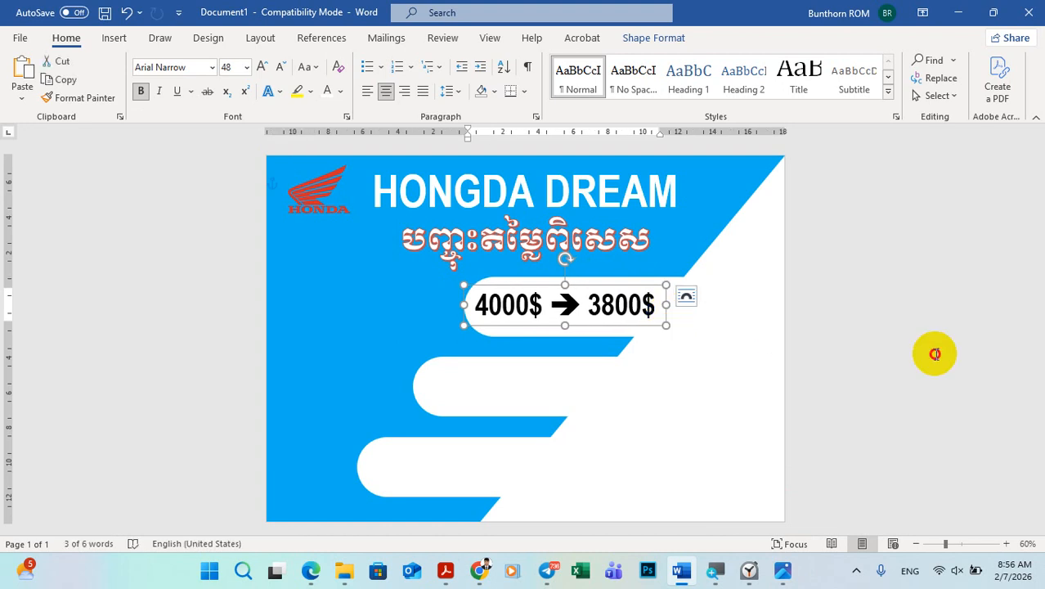
Step: Nudge the 4000$ ➔ 3800$ text box slightly down and right to centre it within the top white bar
left_click(936, 354)
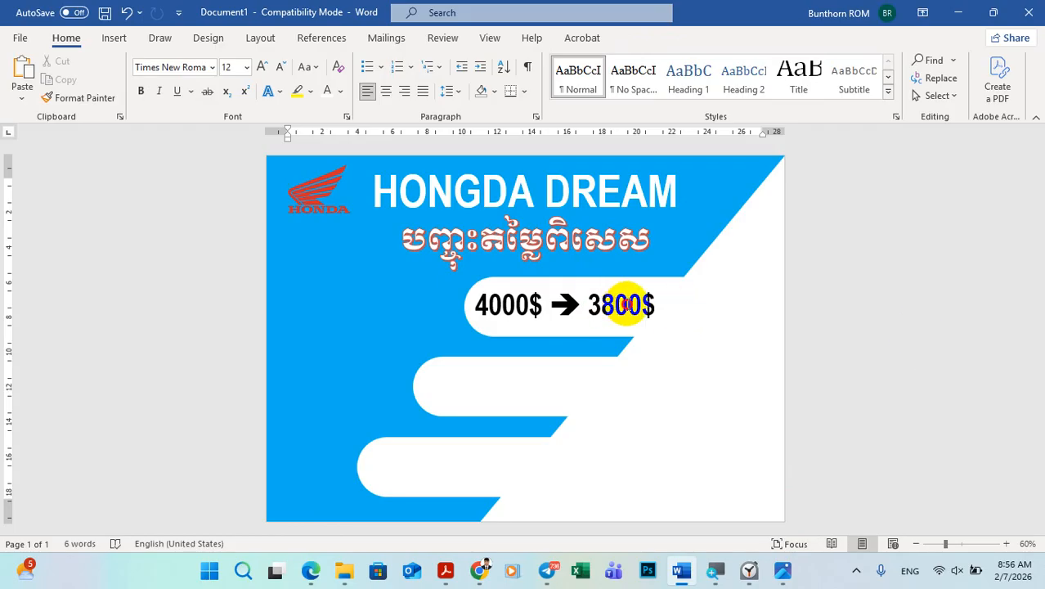
left_click(625, 304)
left_click(919, 353)
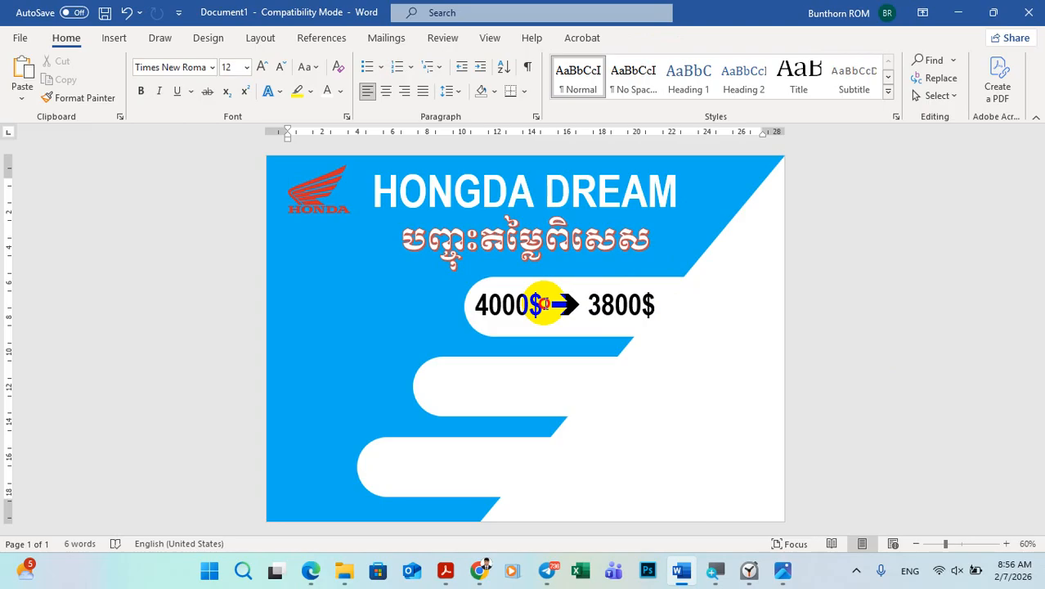
left_click(541, 304)
left_click_drag(578, 327, 578, 328)
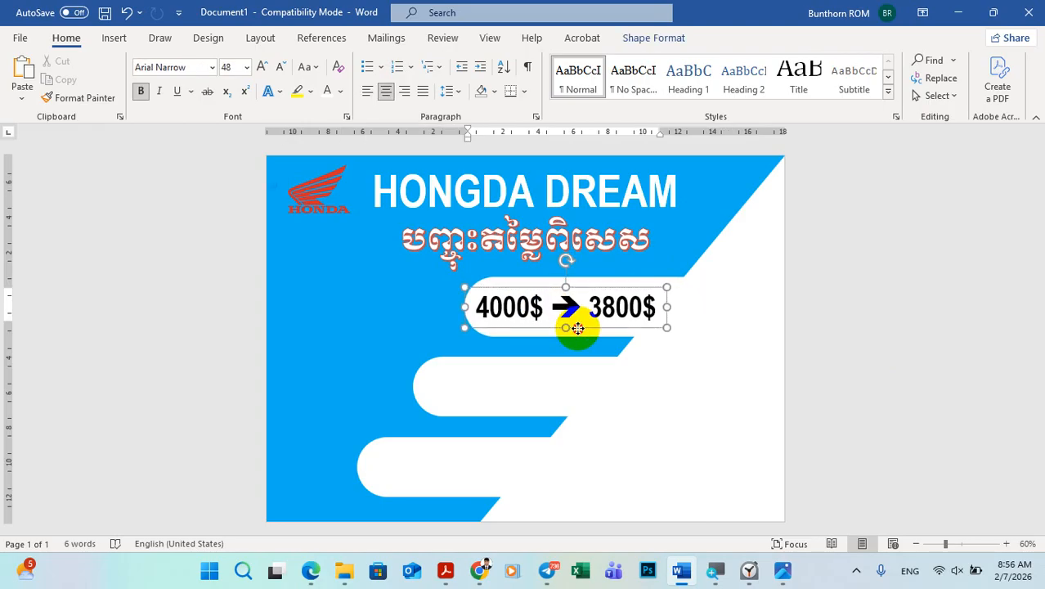
left_click(983, 318)
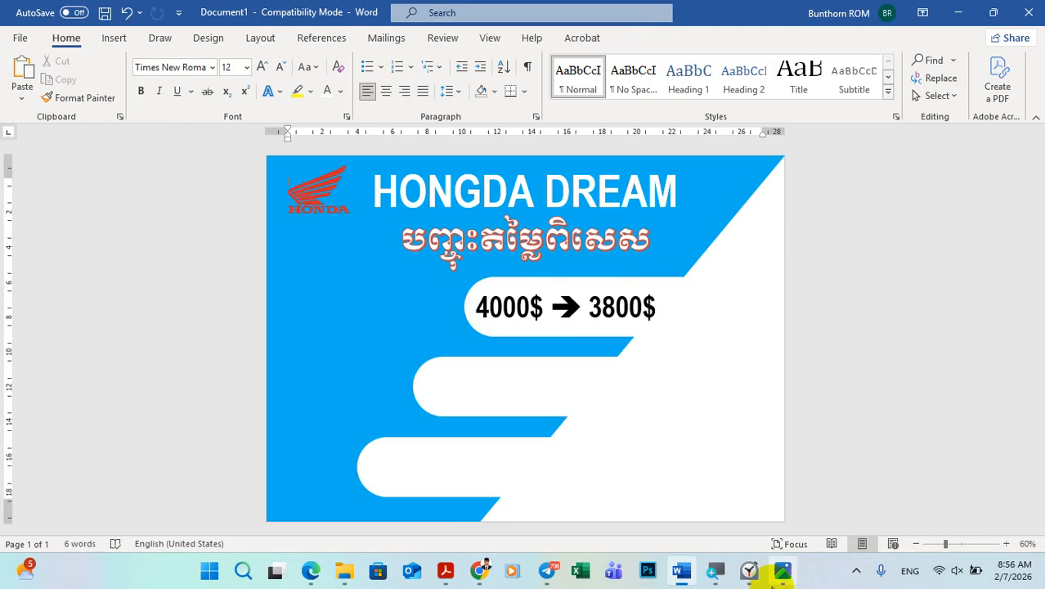
Step: Following the sample poster, insert the adv motorcycle picture from the Downloads folder and set its text wrapping to In Front of Text
left_click(781, 571)
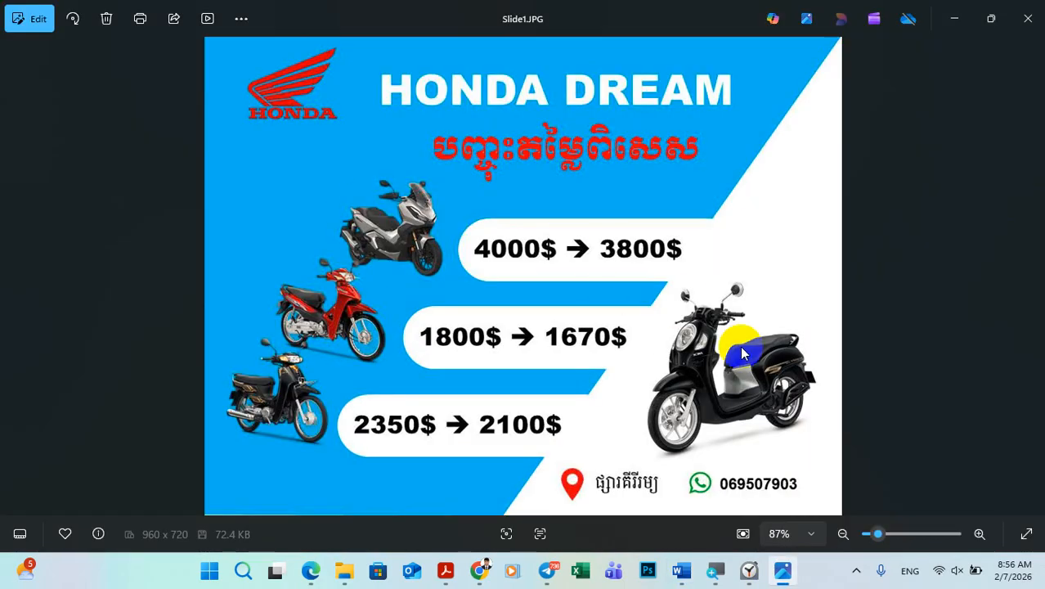
left_click(783, 571)
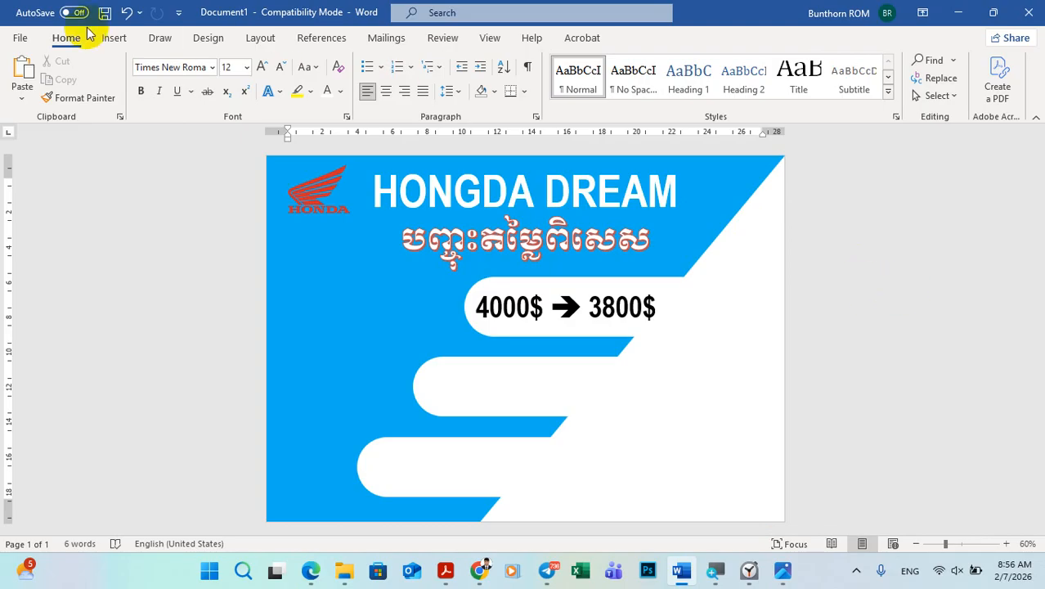
left_click(114, 40)
left_click(157, 73)
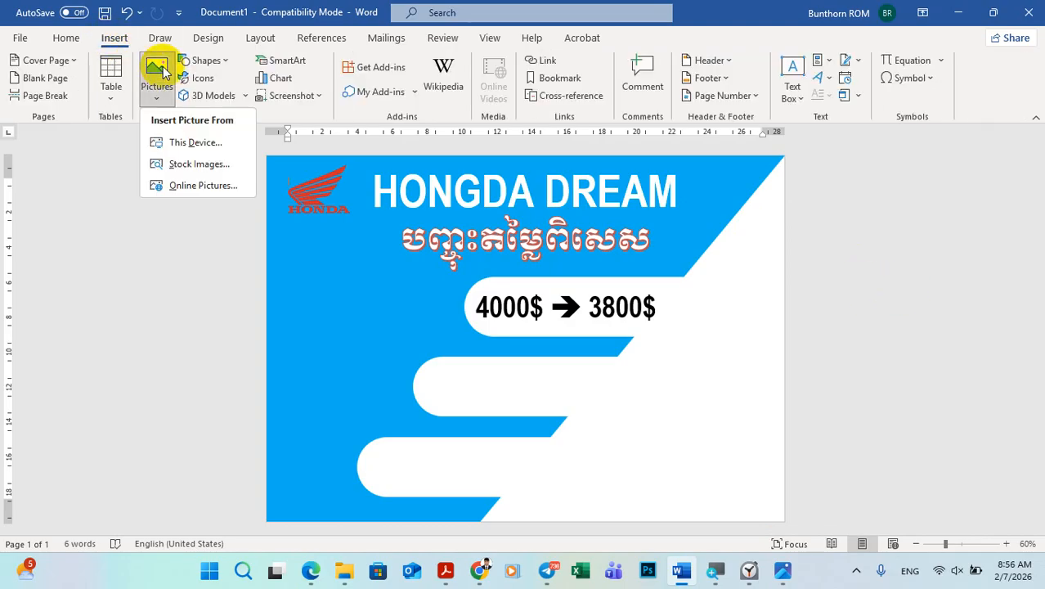
left_click(181, 147)
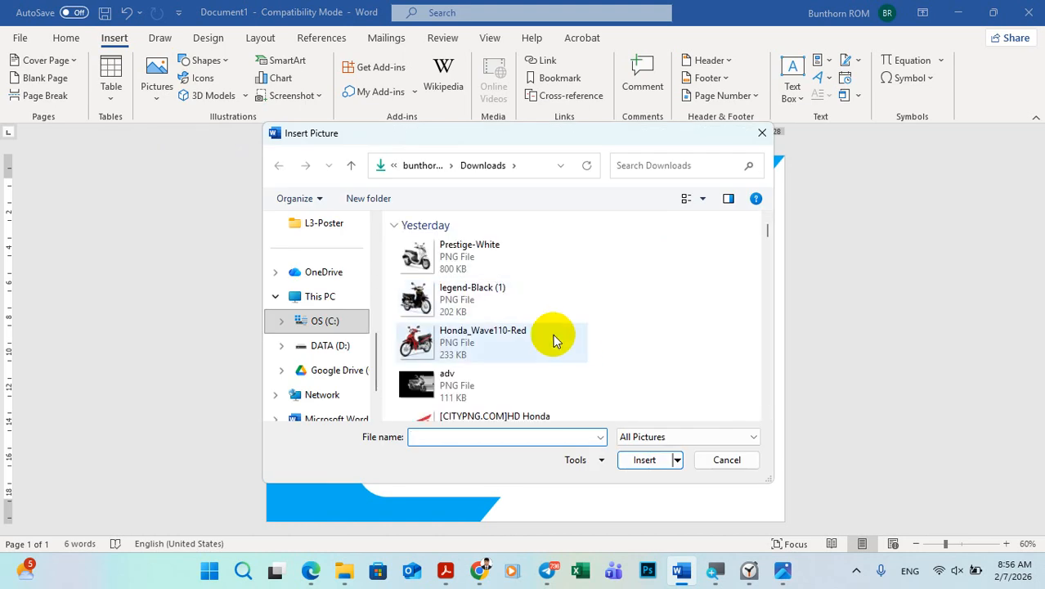
left_click(459, 385)
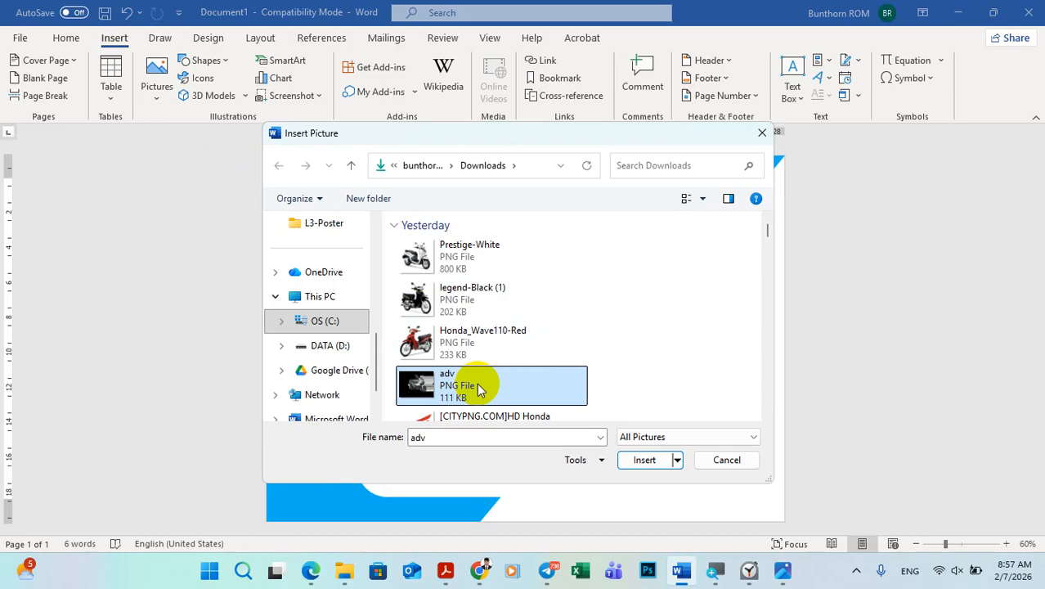
left_click(638, 459)
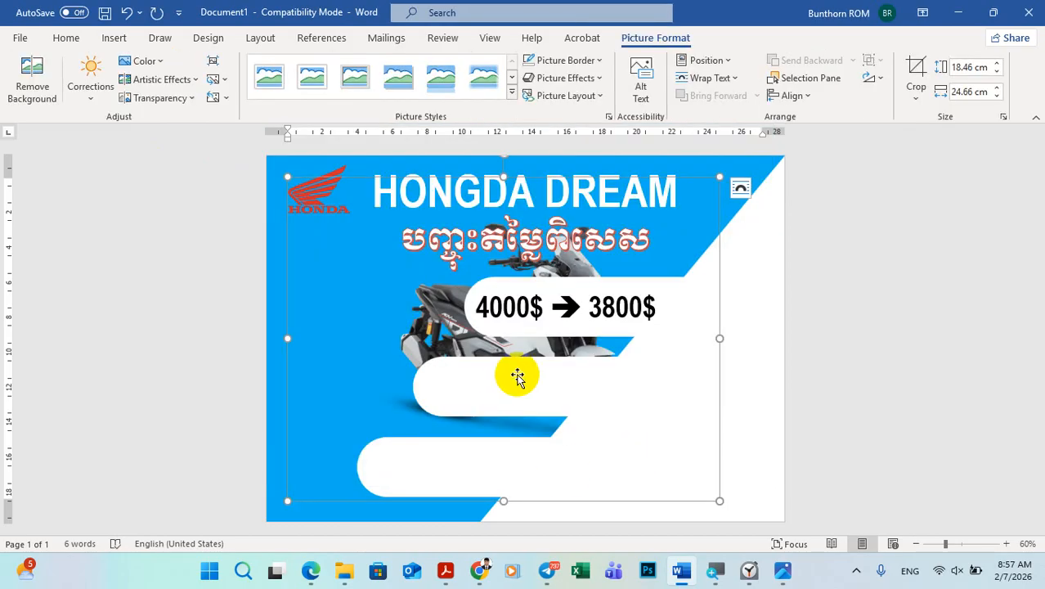
left_click(730, 193)
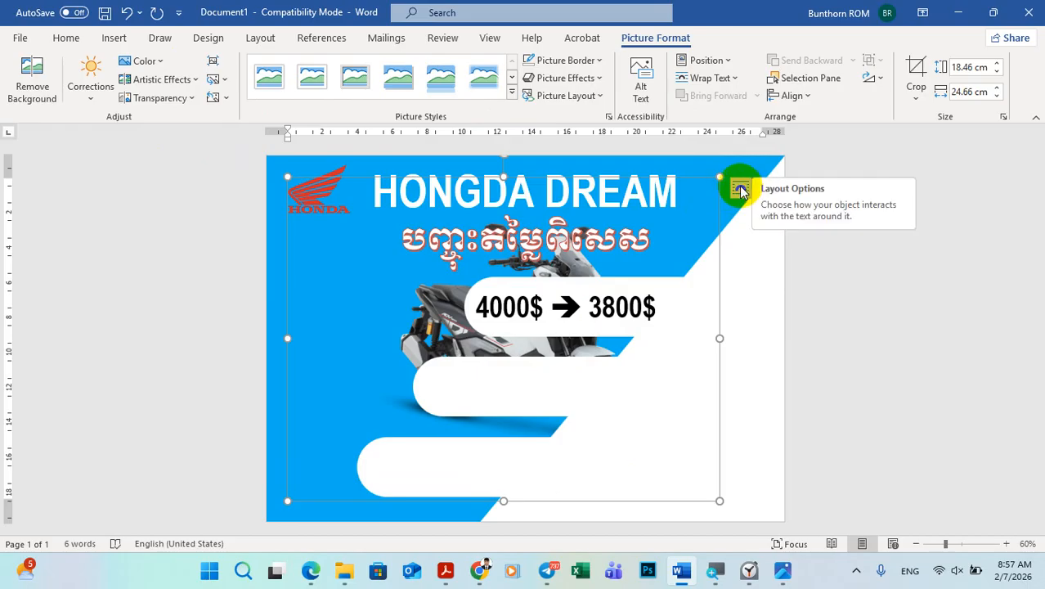
left_click(740, 191)
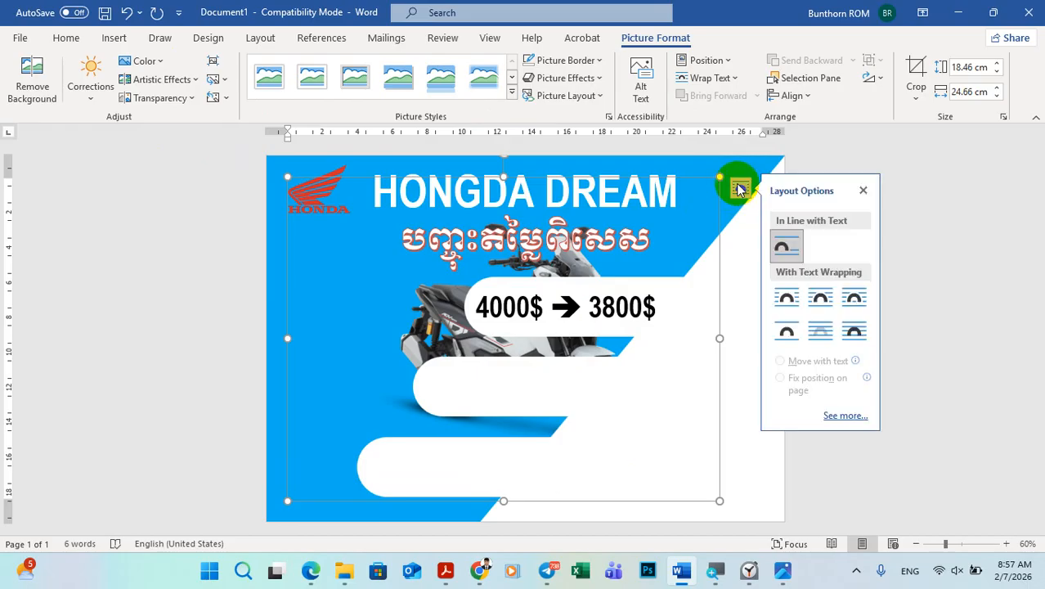
left_click(854, 332)
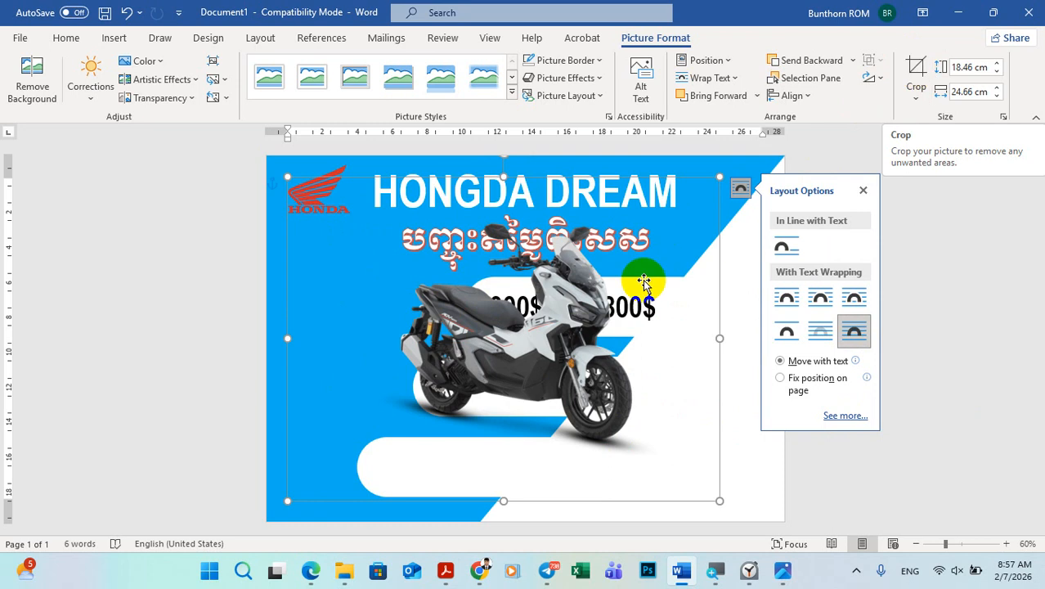
Step: Crop the empty margins on all four sides of the adv motorcycle picture to about 13.79 cm high by 15.28 cm wide
left_click(916, 68)
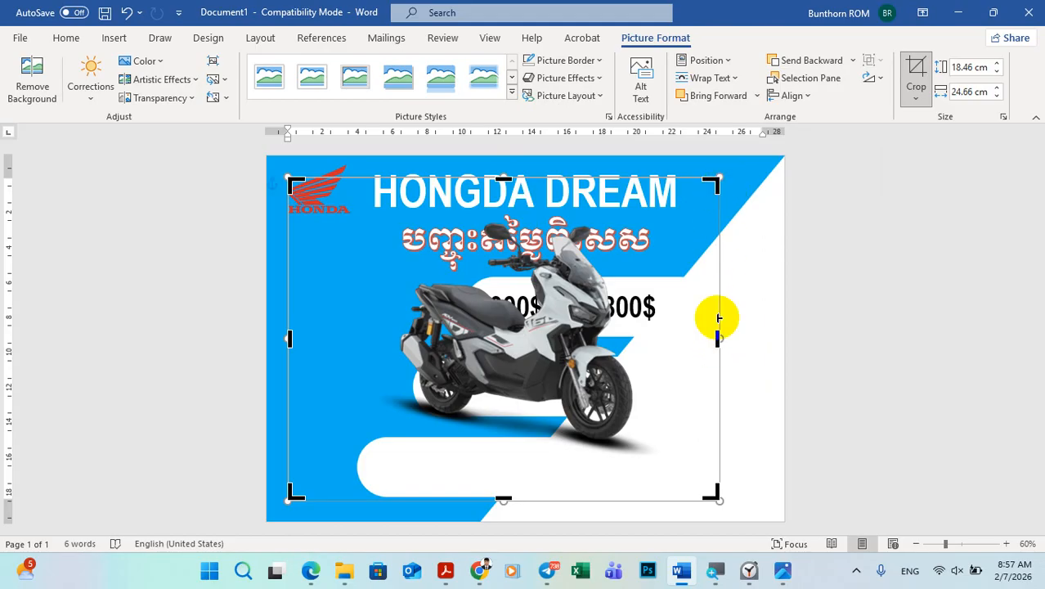
left_click_drag(716, 338, 643, 338)
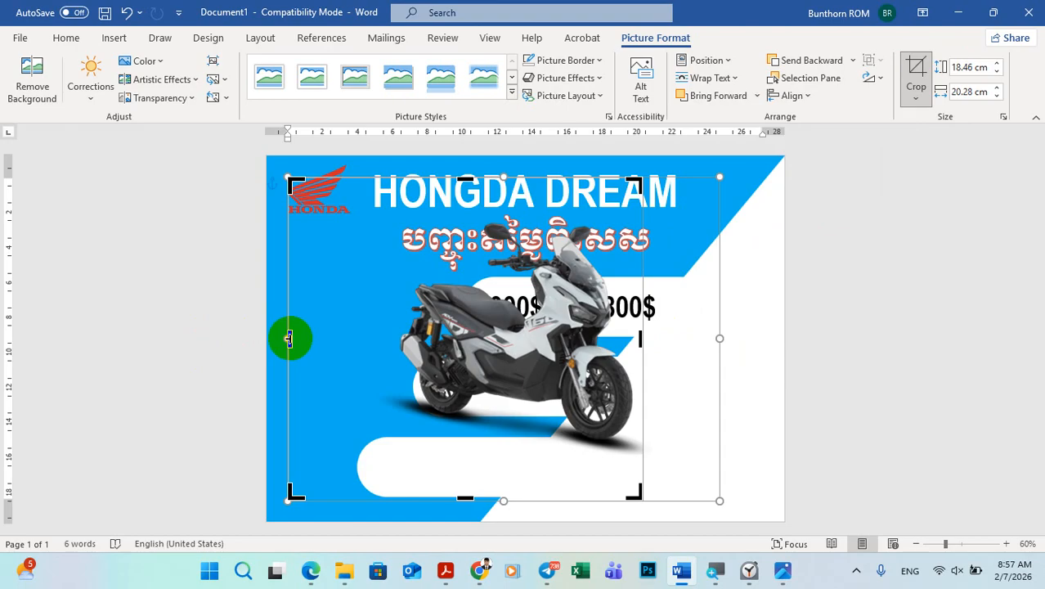
left_click_drag(289, 338, 375, 338)
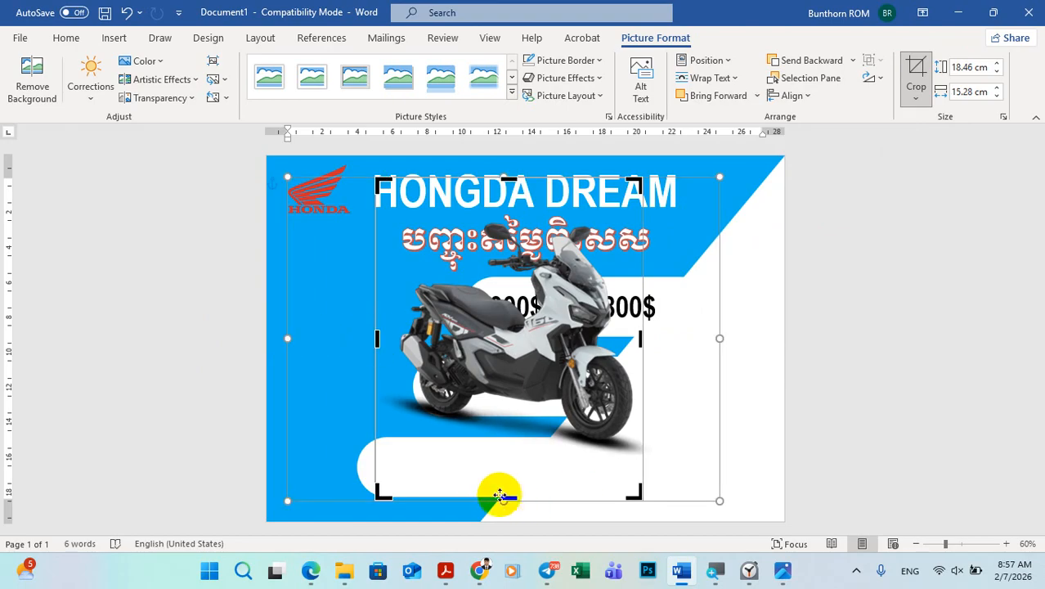
left_click_drag(509, 496, 515, 456)
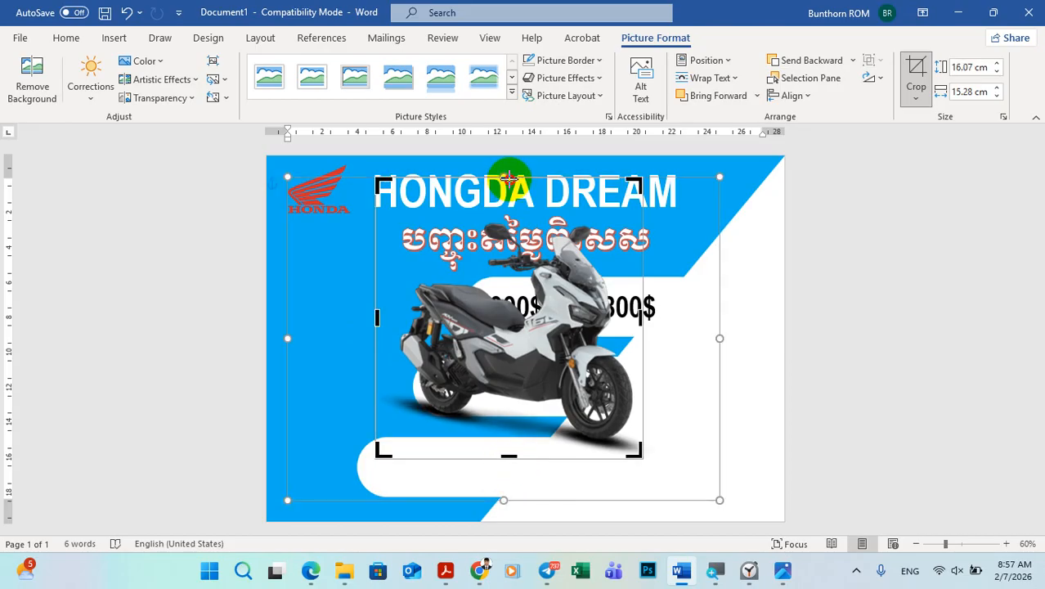
left_click_drag(509, 177, 511, 217)
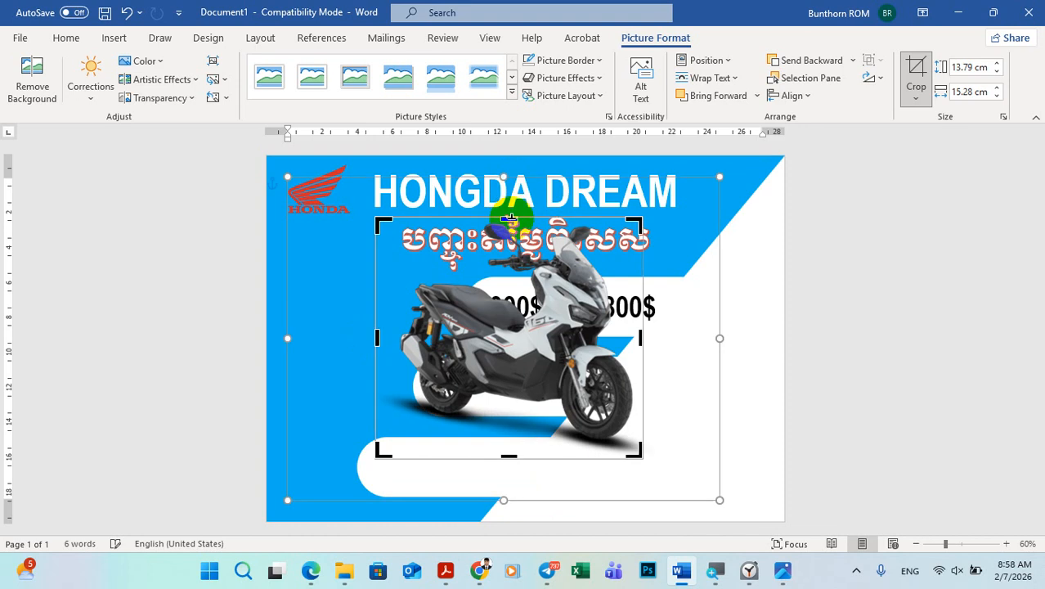
left_click(915, 67)
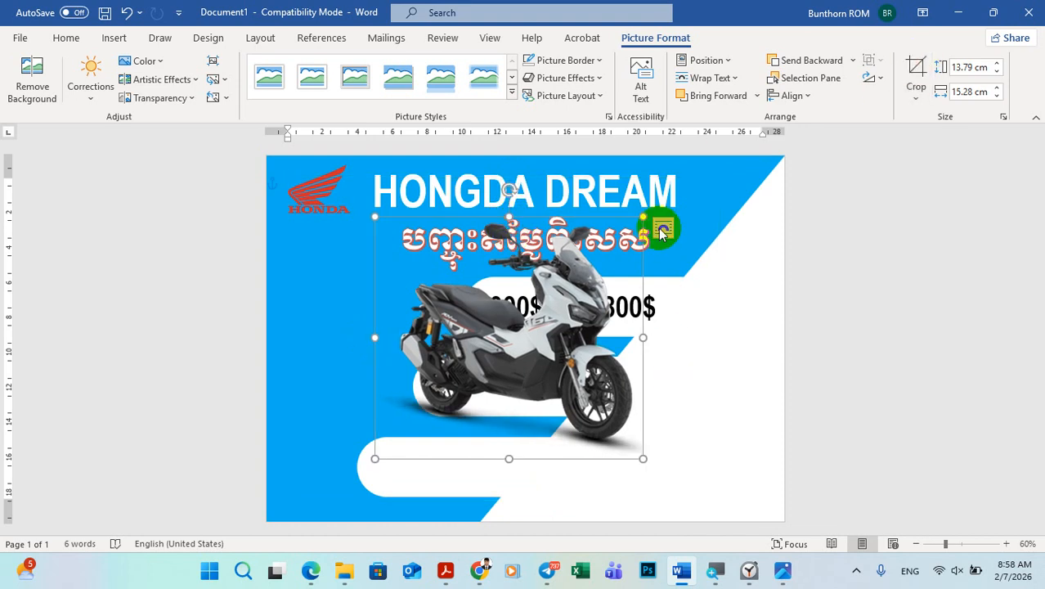
Step: Shrink the adv motorcycle picture to about 5.69 × 6.3 cm and place it just left of the 4000$ ➔ 3800$ bar
left_click_drag(643, 217, 485, 358)
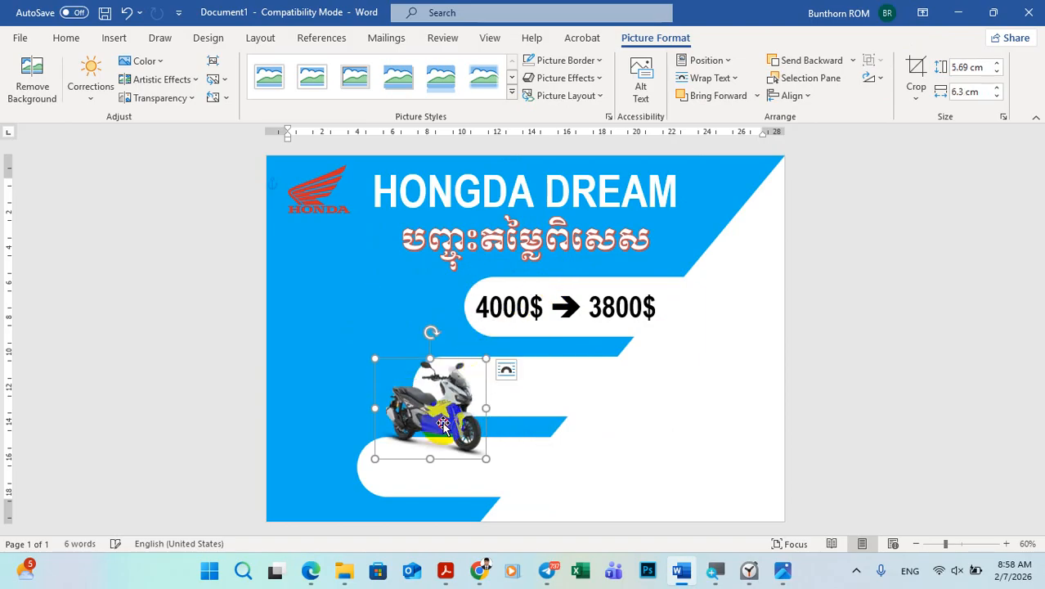
left_click_drag(444, 424, 441, 260)
left_click_drag(399, 301, 421, 305)
left_click(942, 326)
left_click(850, 361)
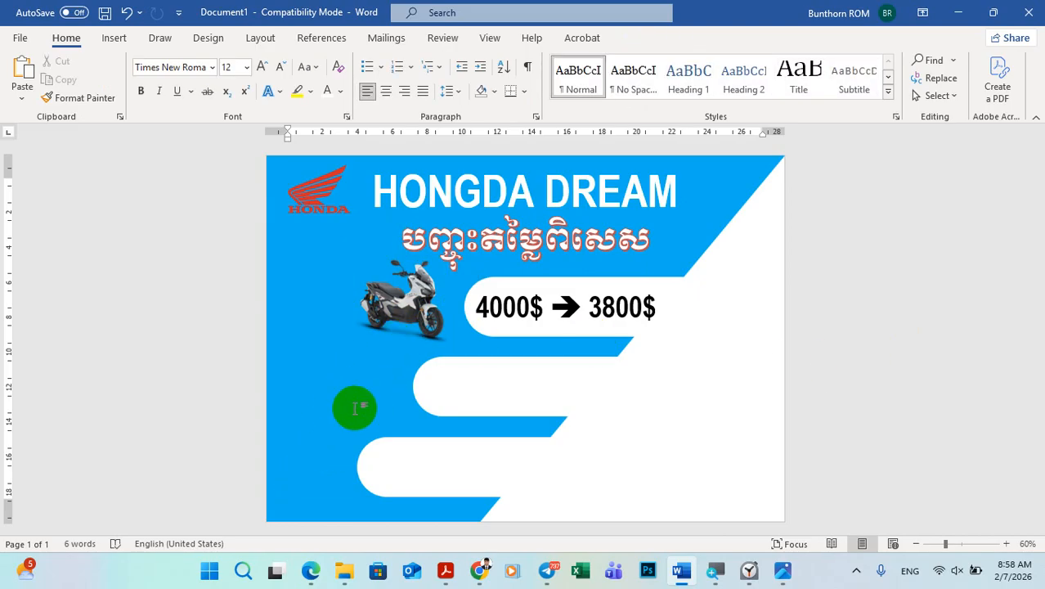
Step: Insert the Honda_Wave110-Red picture from the Downloads folder and set its text wrapping to In Front of Text
left_click(114, 37)
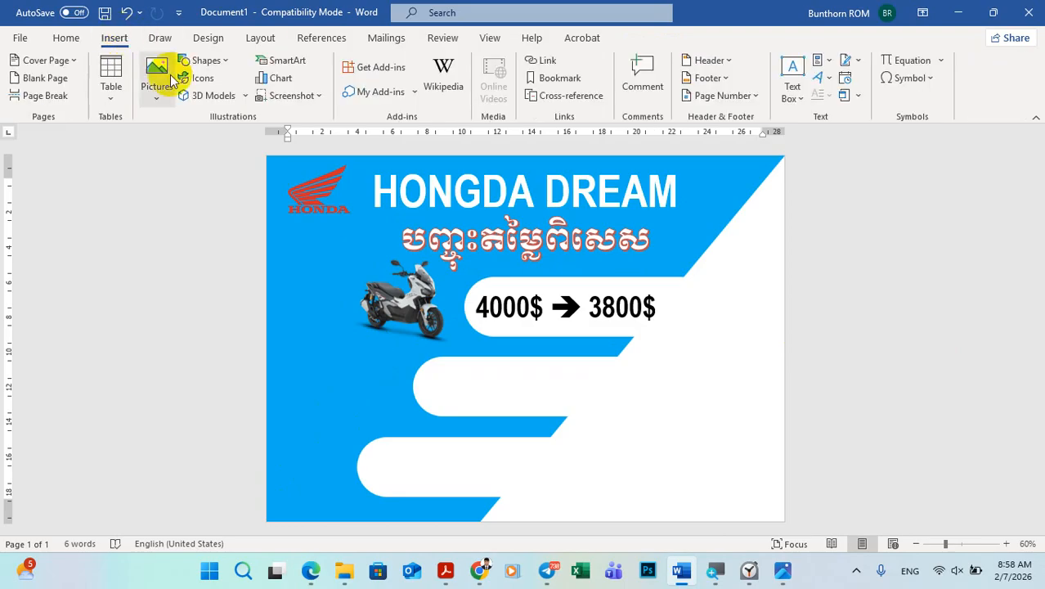
left_click(158, 92)
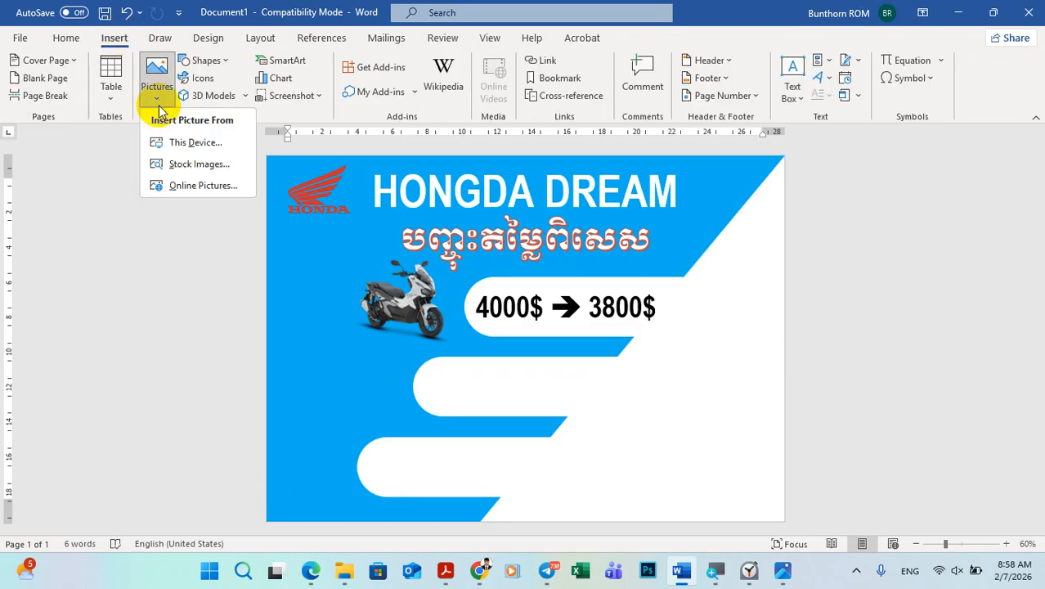
left_click(181, 144)
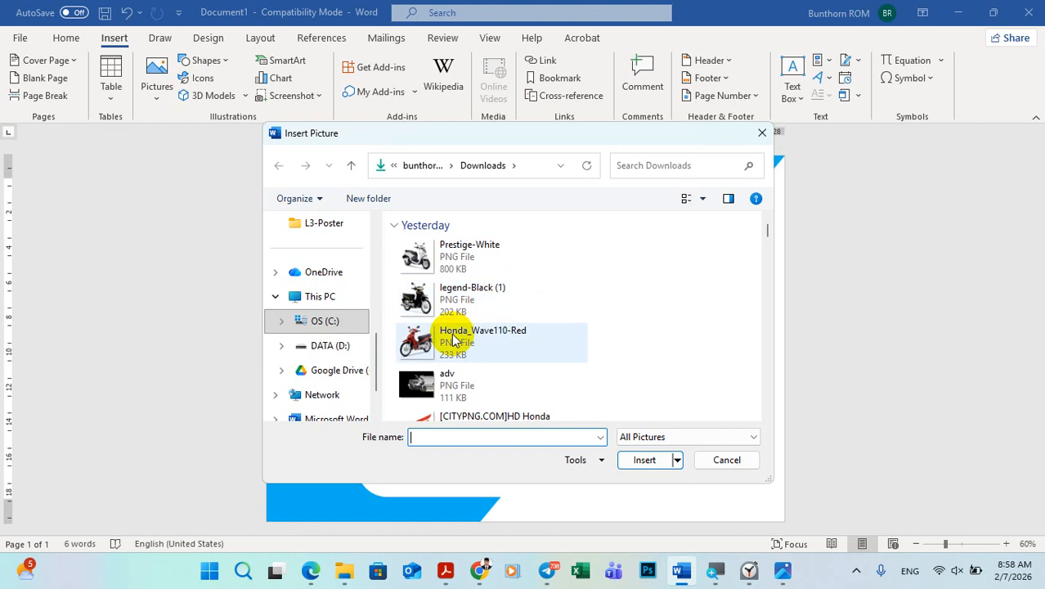
left_click(452, 338)
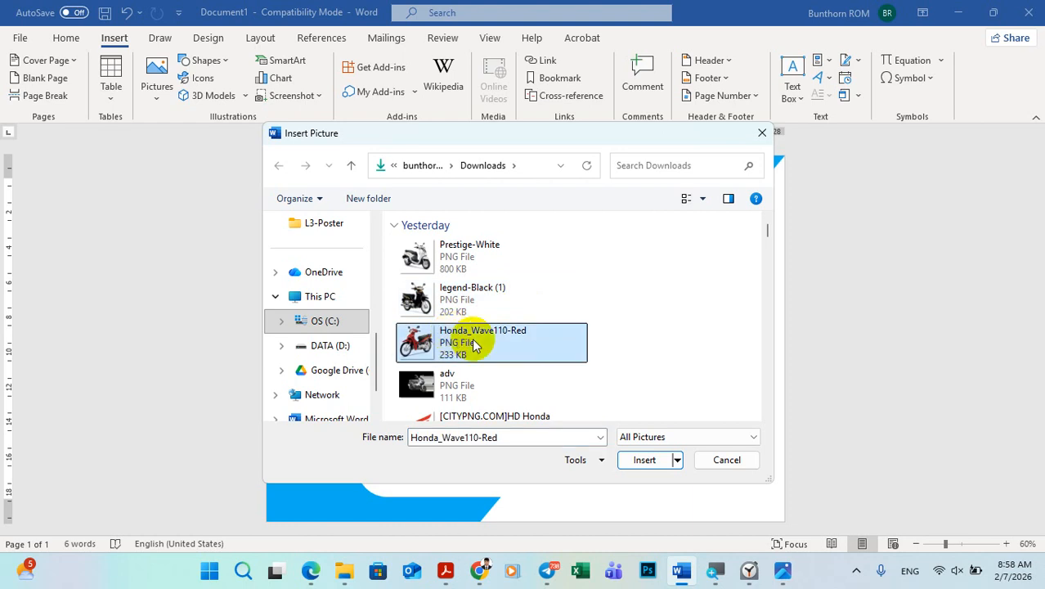
left_click(642, 460)
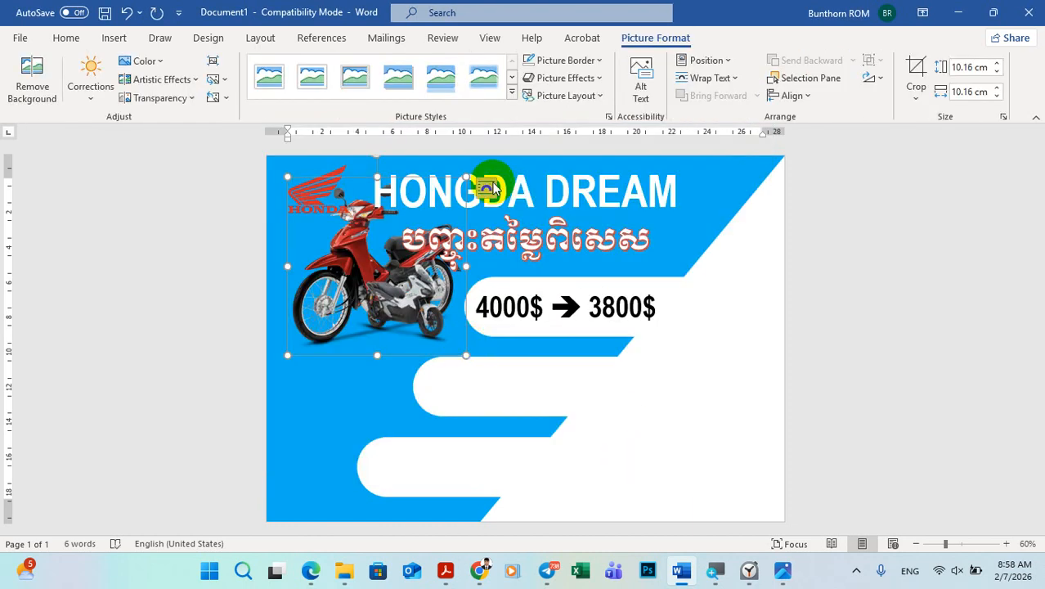
left_click(488, 188)
left_click(599, 331)
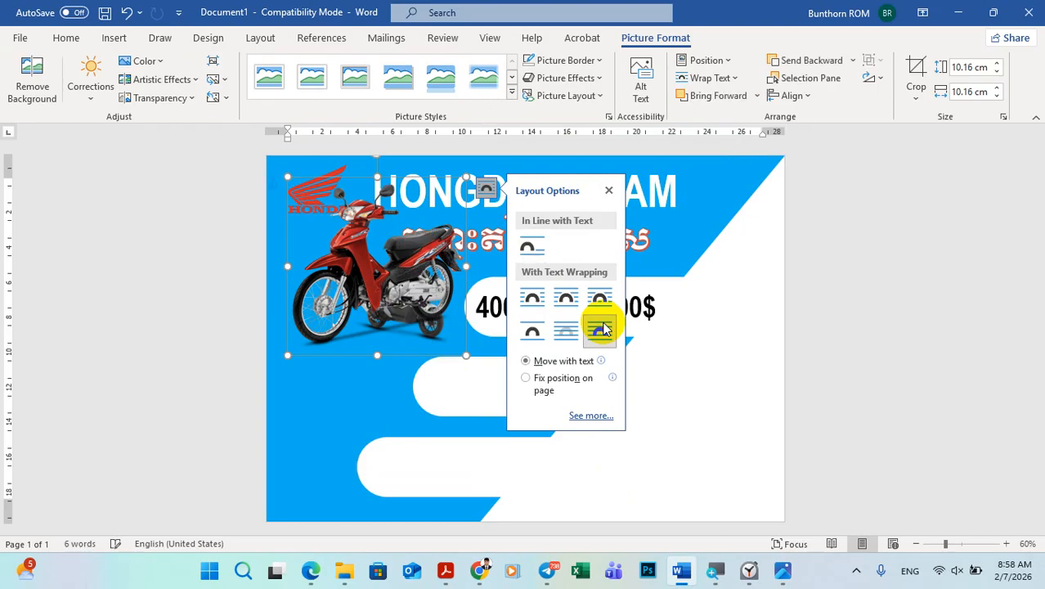
left_click(868, 329)
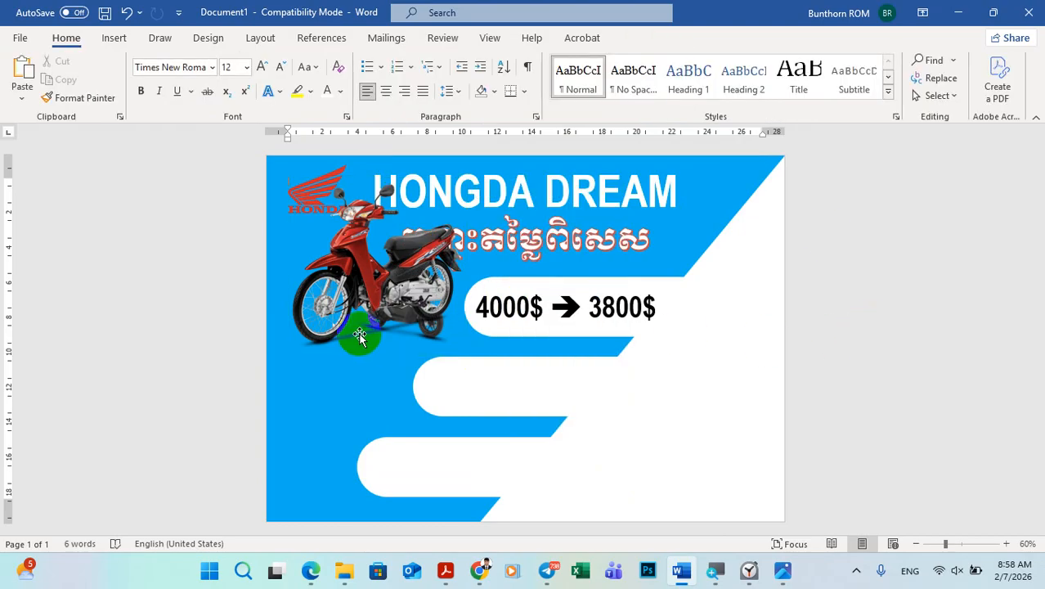
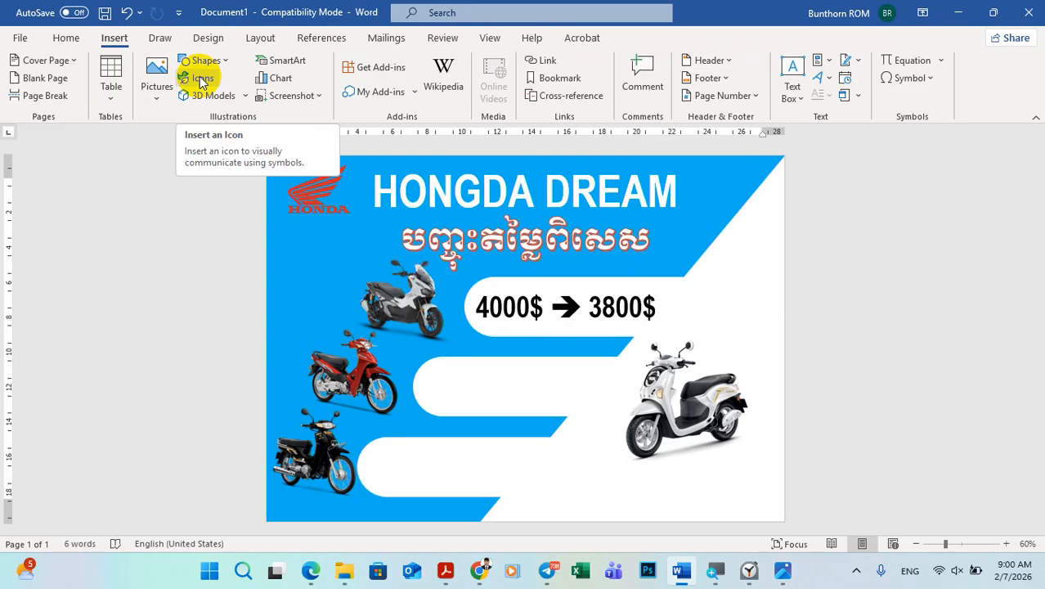
Step: Following the sample poster, search the stock icons for "location" and insert the map pin icon
left_click(201, 79)
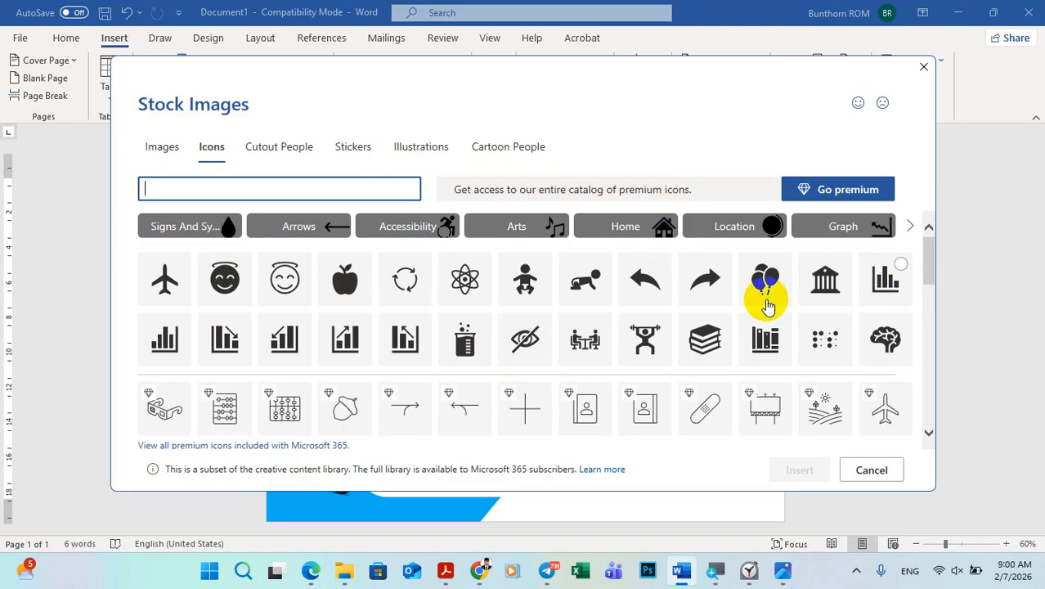
left_click(783, 571)
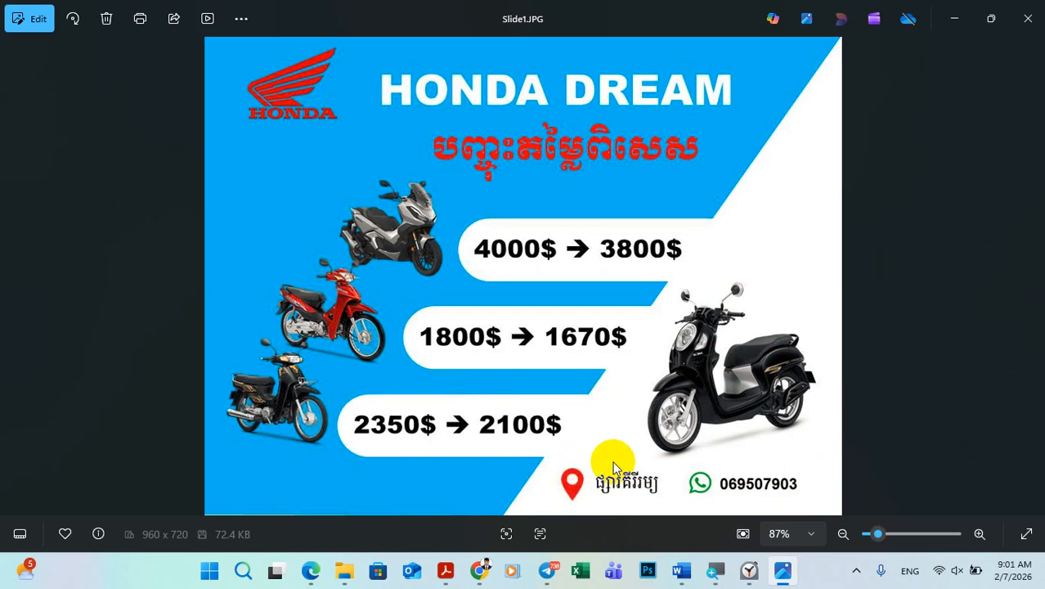
left_click(783, 570)
left_click(227, 189)
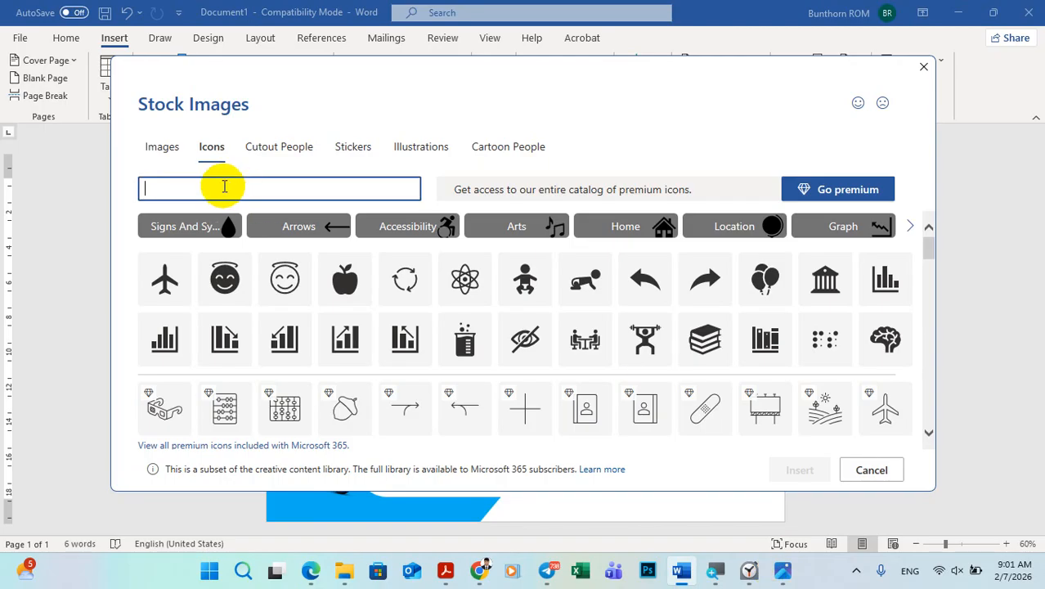
type("LOCa")
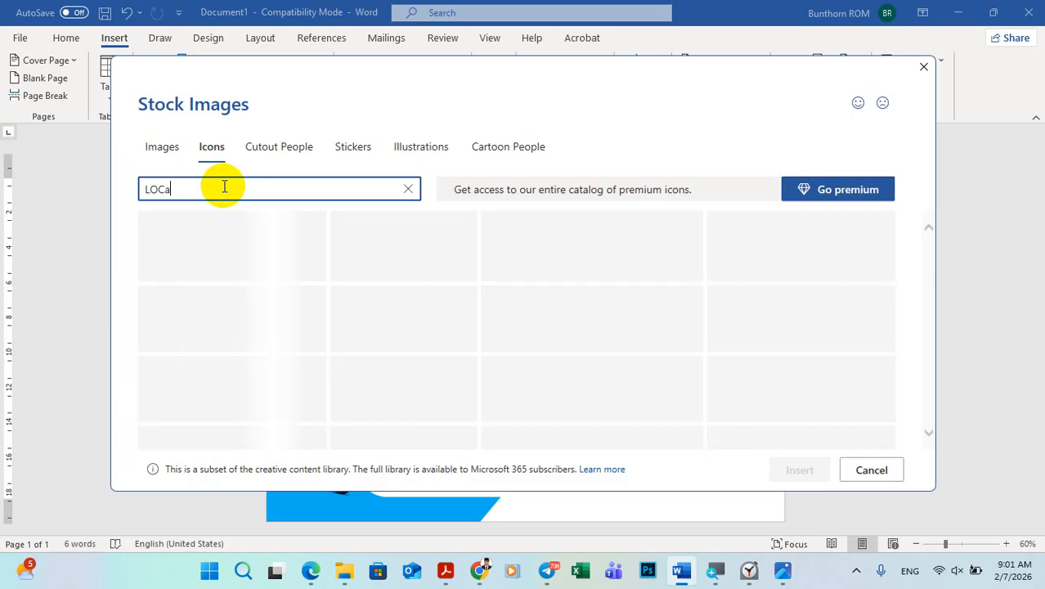
key("BackSpace")
key("BackSpace")
key("BackSpace")
key("BackSpace")
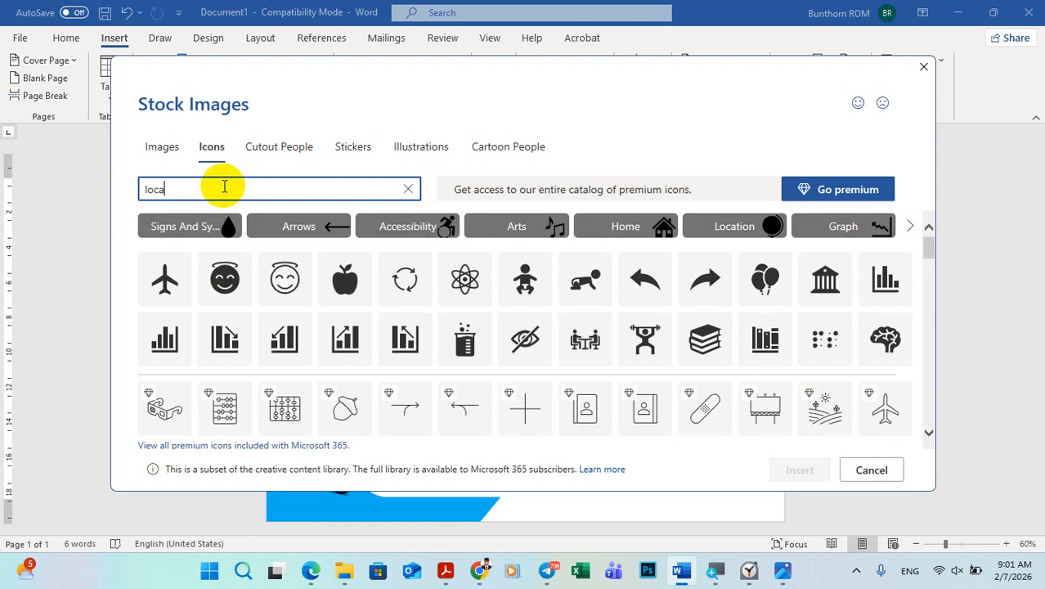
type("location")
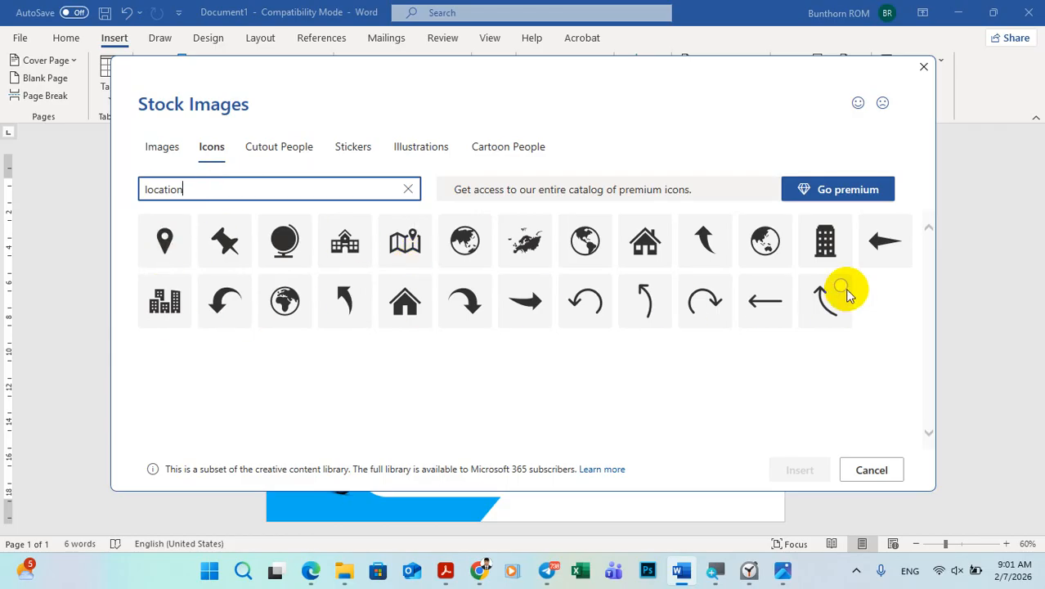
left_click(164, 242)
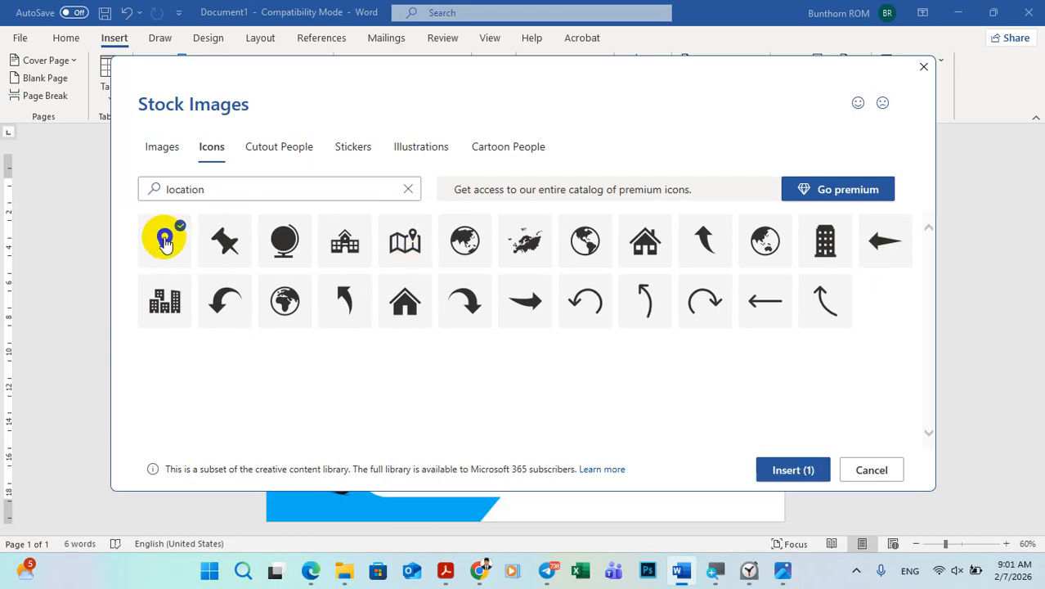
left_click(789, 472)
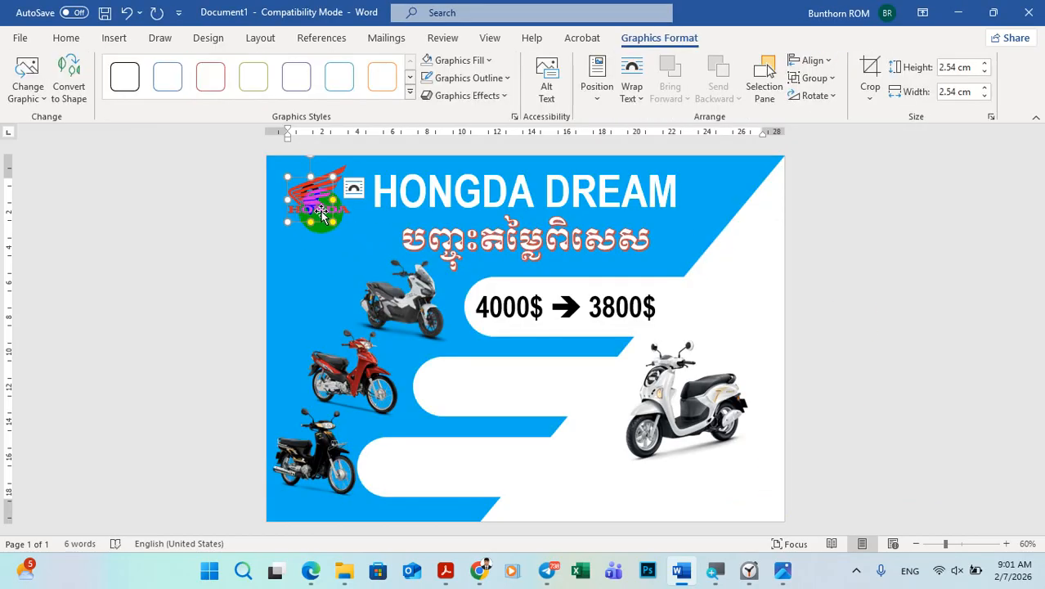
Step: Set the pin icon's text wrapping to In Front of Text and place it in the white area just below the lowest price bar's slanted end
left_click_drag(313, 198, 353, 186)
left_click(353, 189)
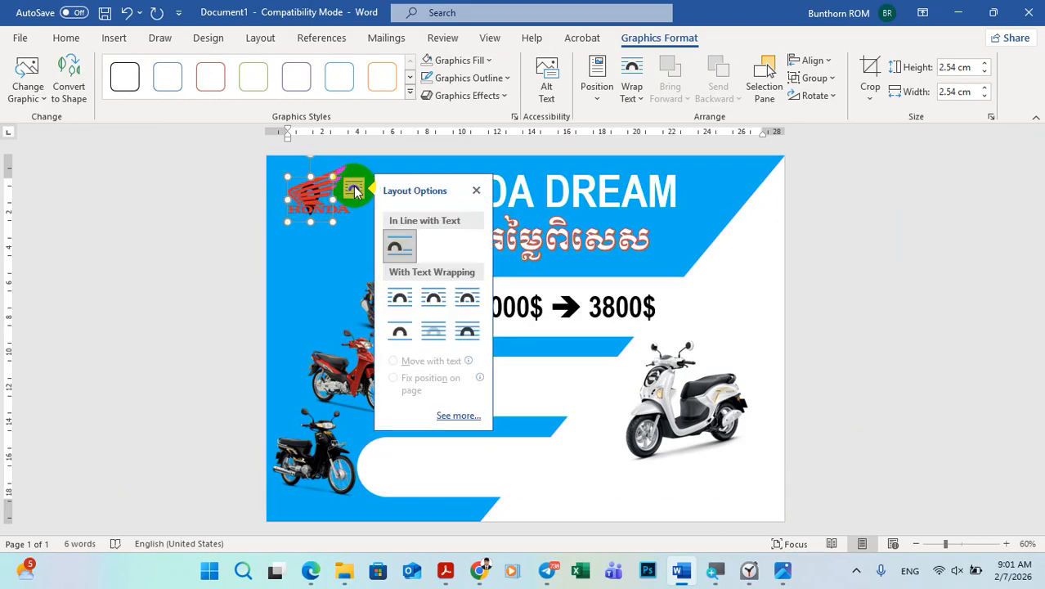
left_click(469, 333)
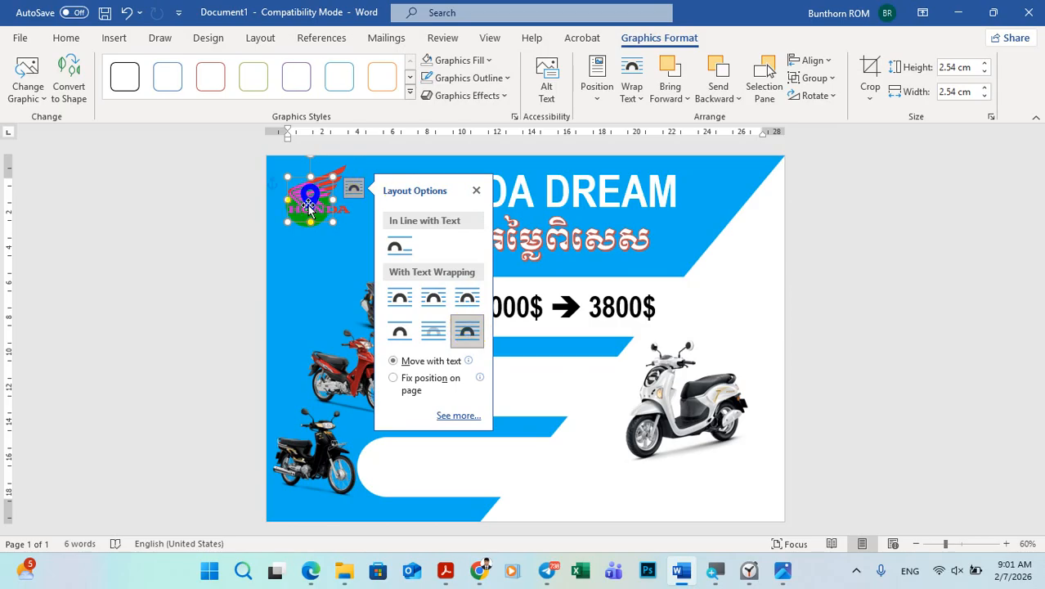
left_click_drag(312, 198, 568, 489)
left_click(841, 455)
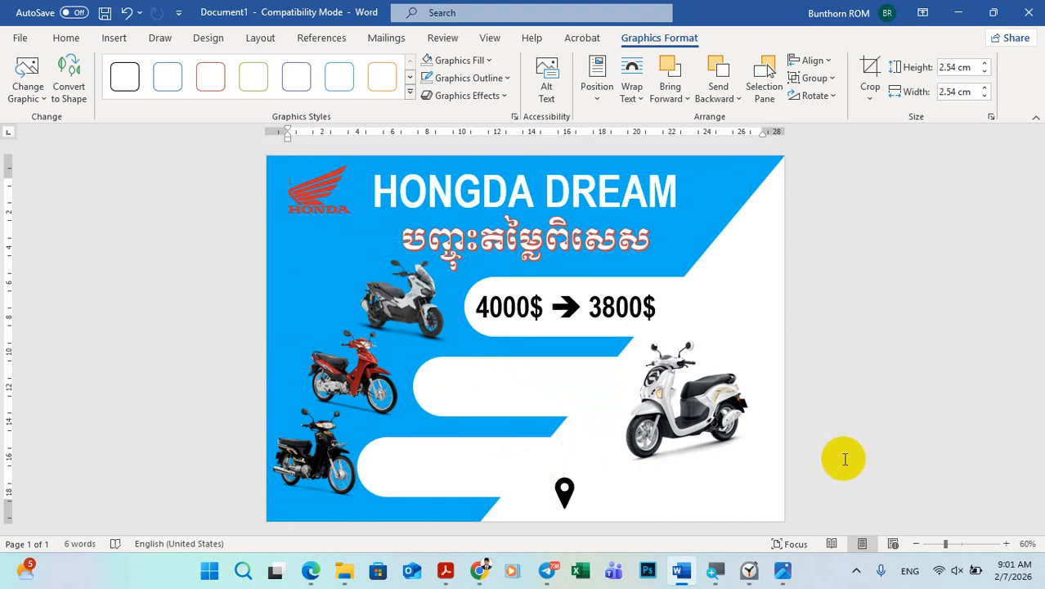
Step: Fill the location pin icon with the standard Red colour
left_click(566, 491)
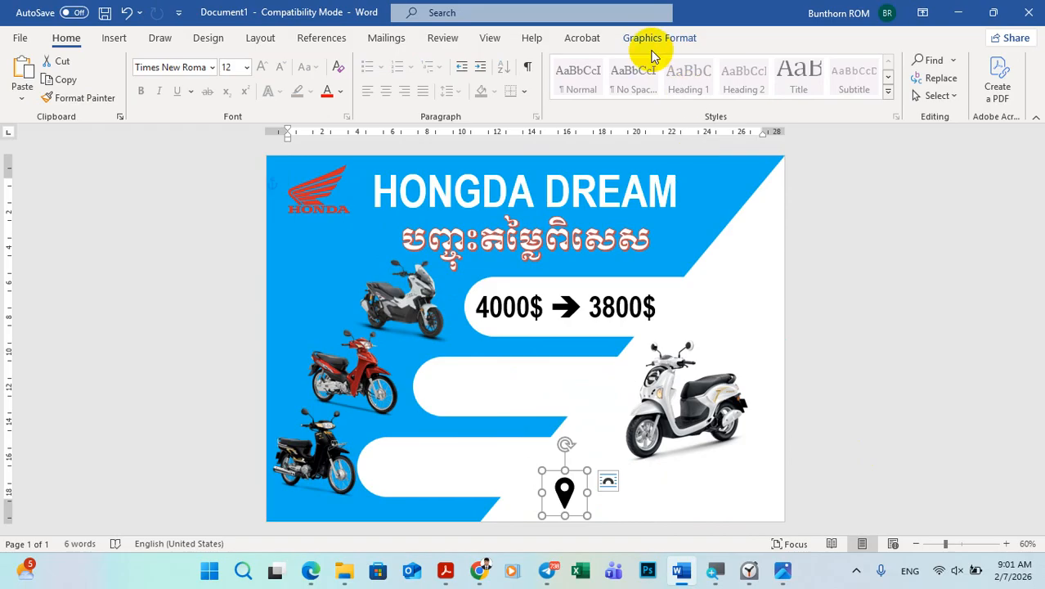
left_click(661, 37)
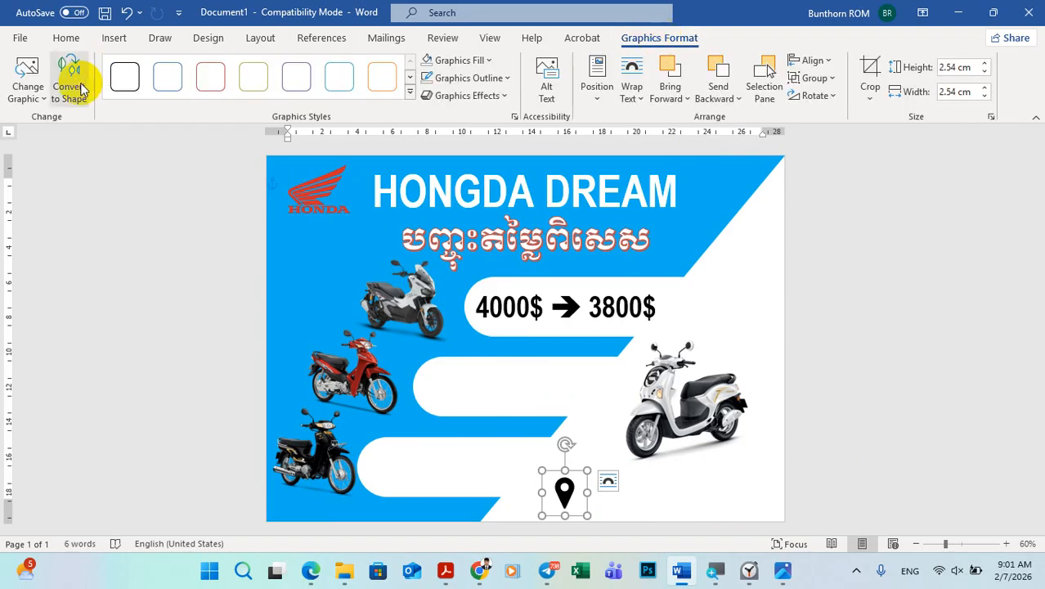
left_click(36, 105)
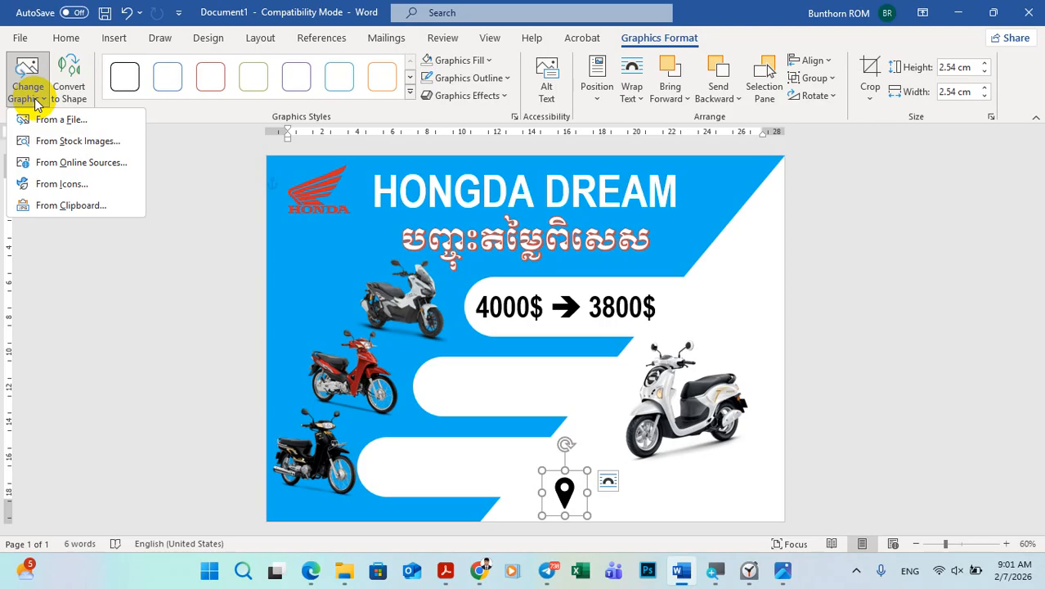
left_click(878, 245)
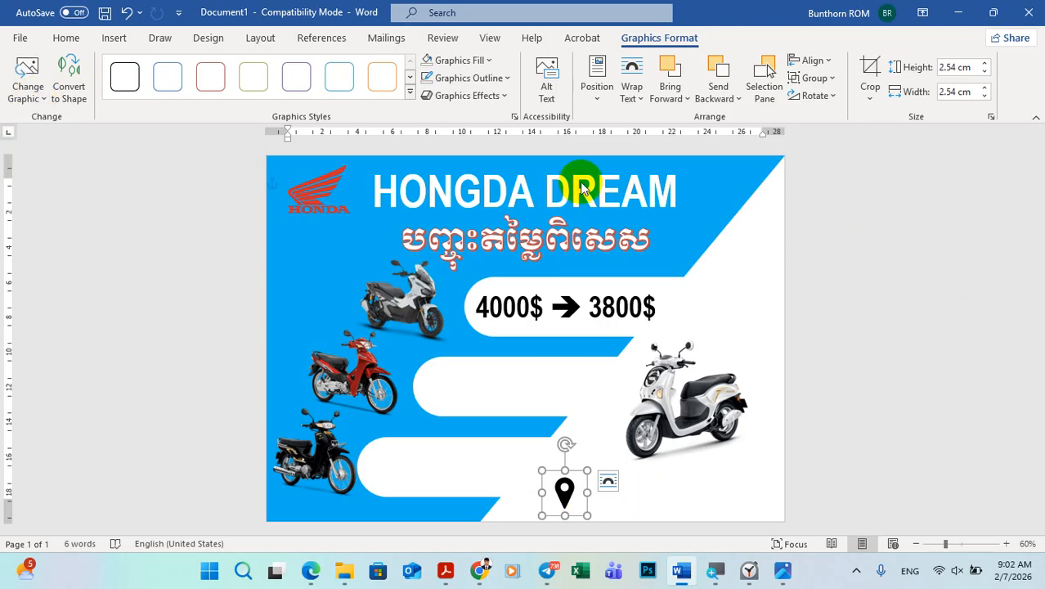
left_click(471, 60)
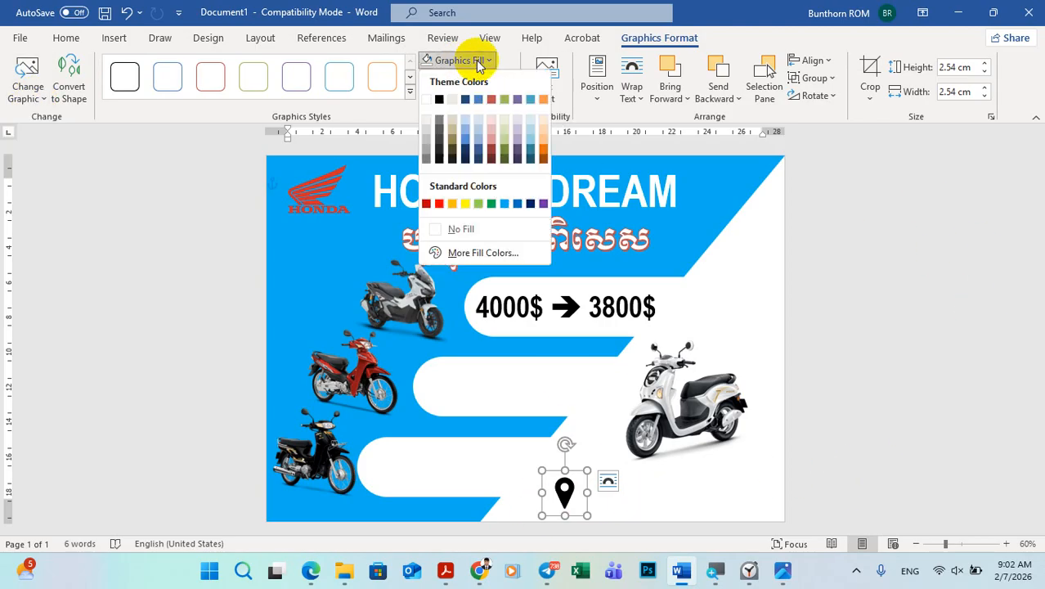
left_click(440, 209)
left_click(885, 430)
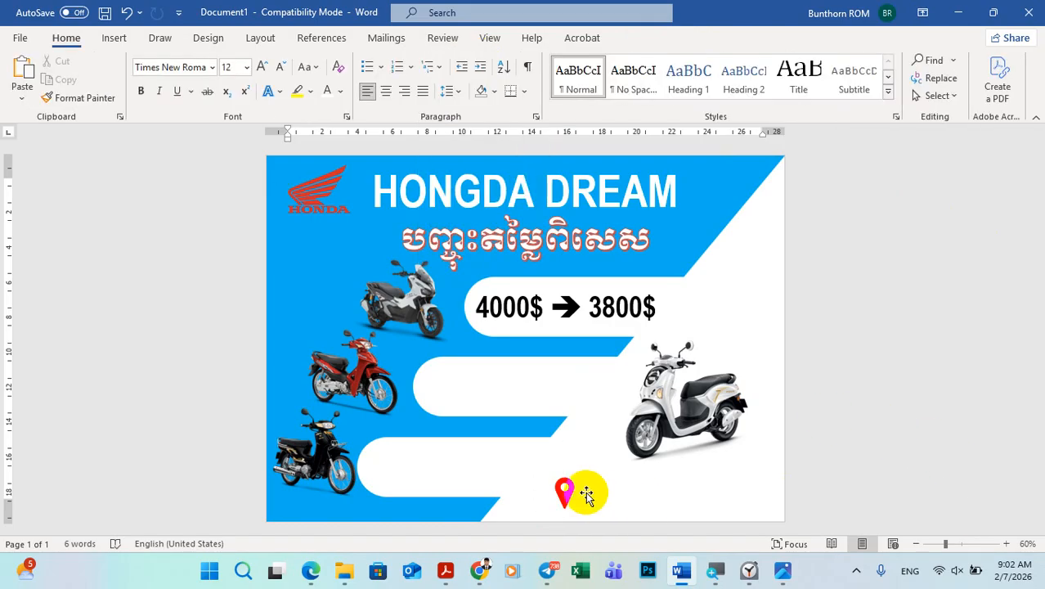
Step: Shift the red location pin slightly left, closer to the blue area's slanted edge
left_click(557, 492)
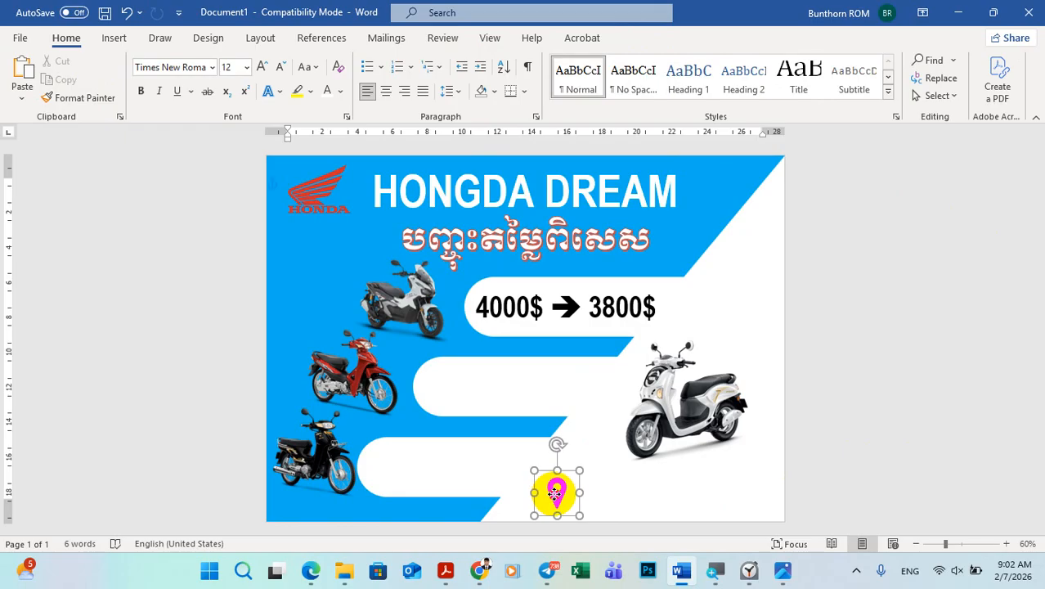
left_click(828, 479)
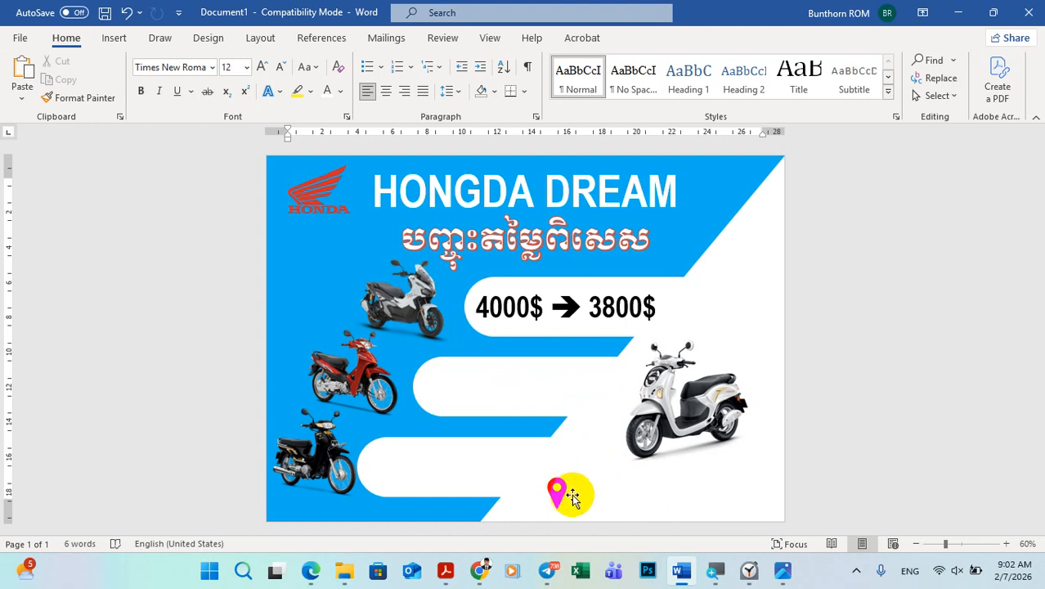
left_click_drag(556, 490, 547, 491)
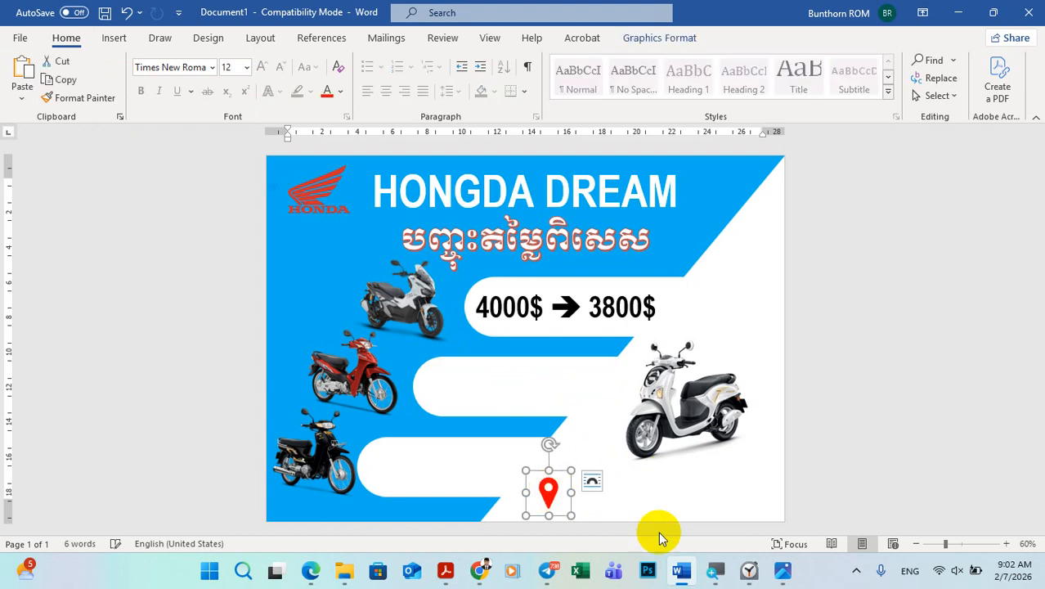
Step: Check the contact line on the sample poster, search the stock icons for "phone" and insert the ringing handset icon
left_click(784, 568)
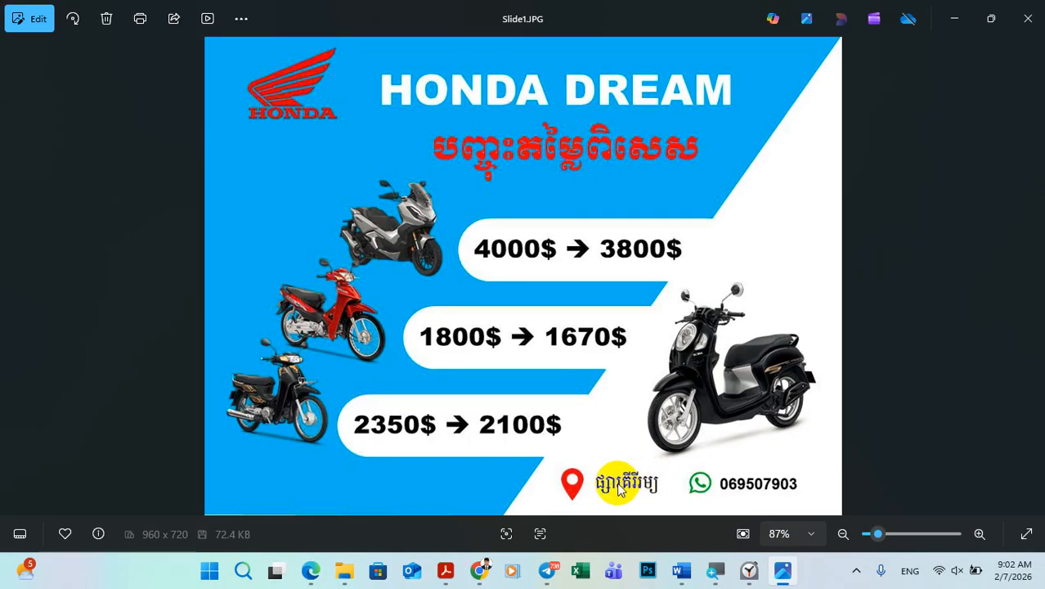
left_click(783, 570)
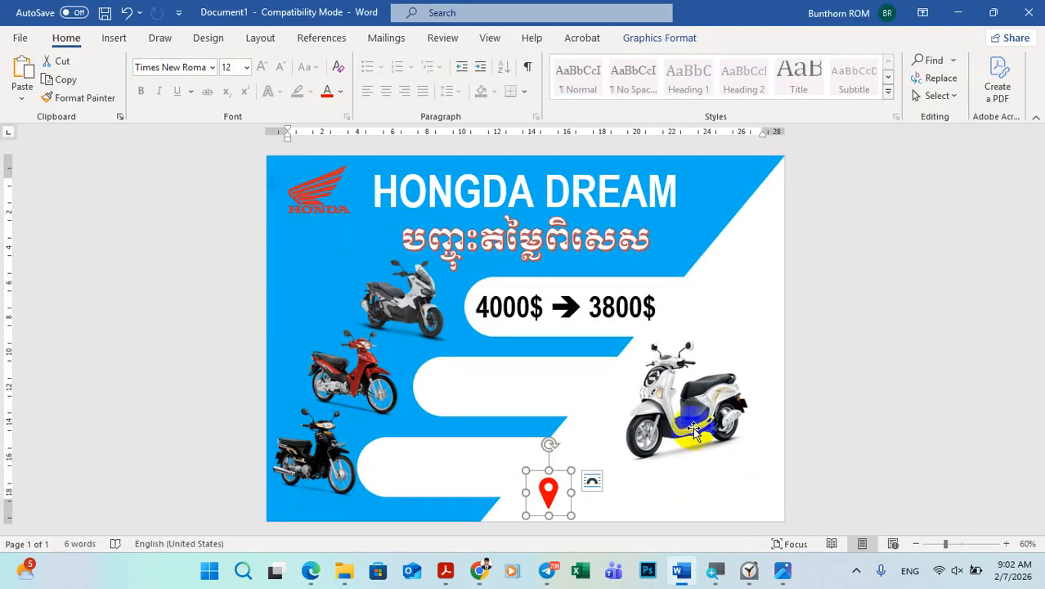
left_click(114, 38)
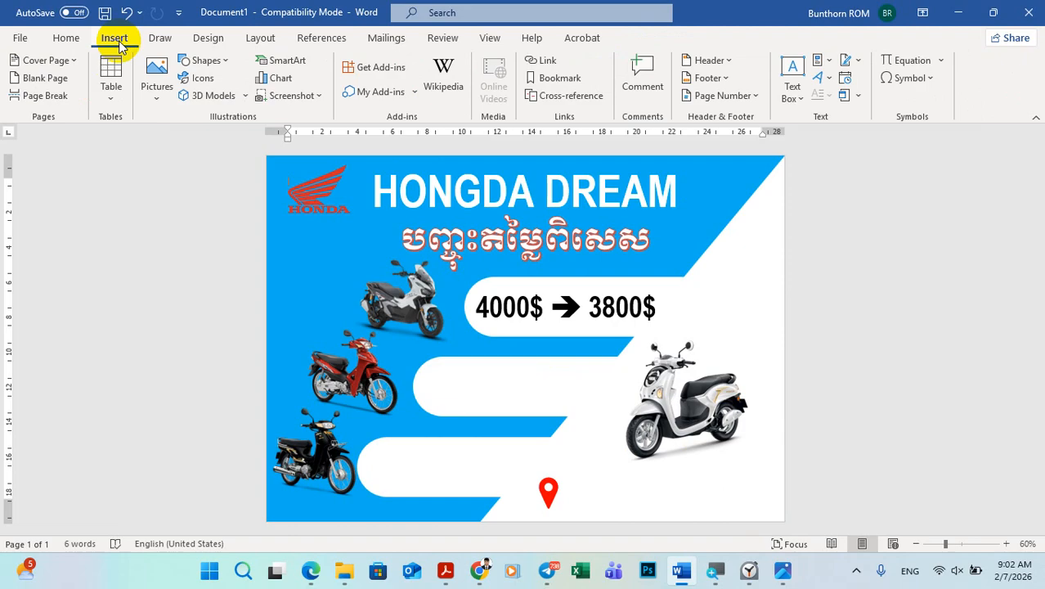
left_click(203, 79)
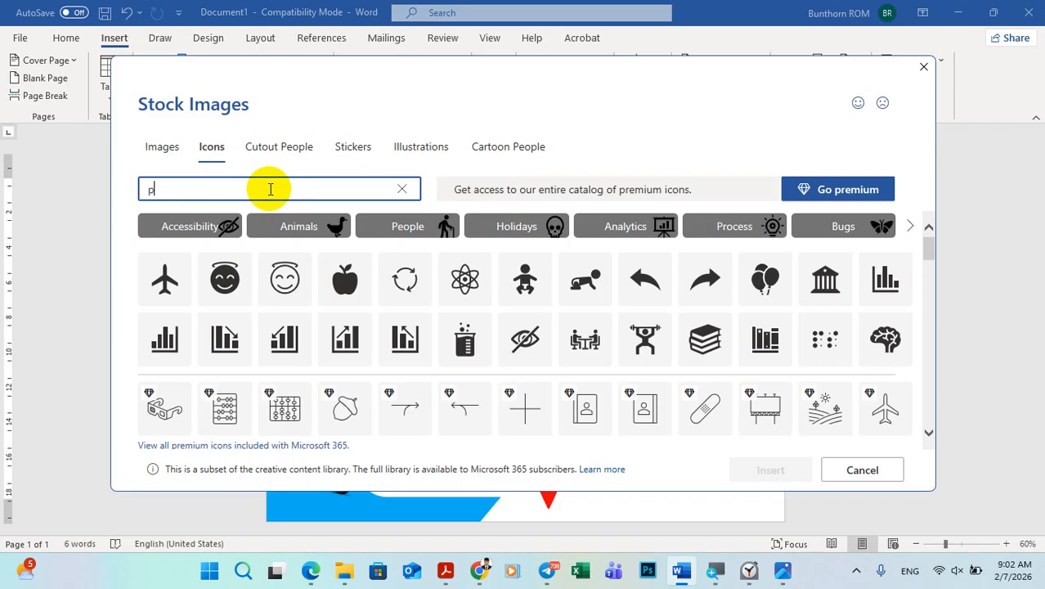
type("phone")
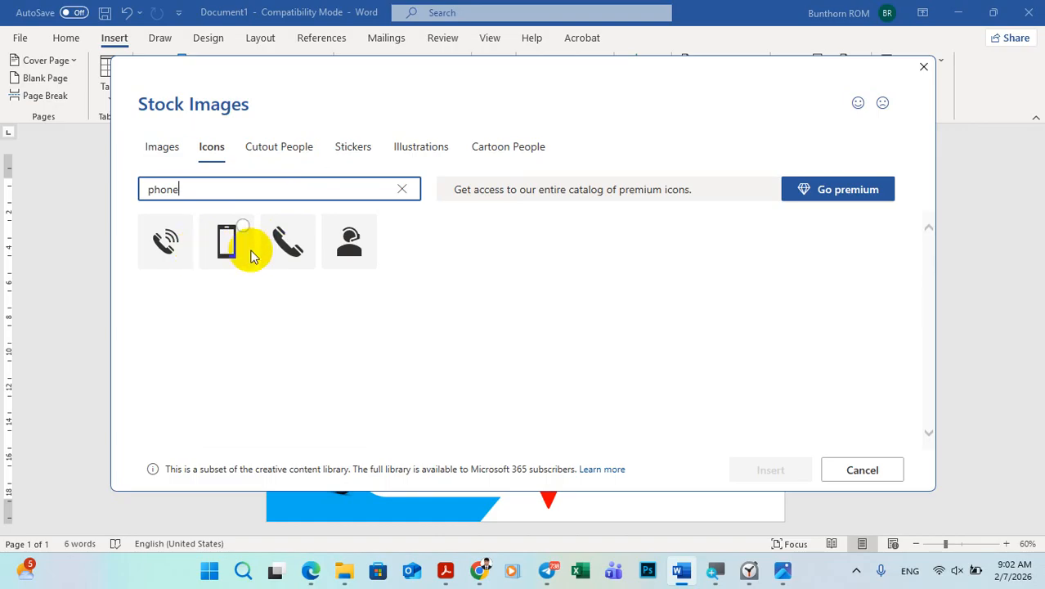
left_click(170, 250)
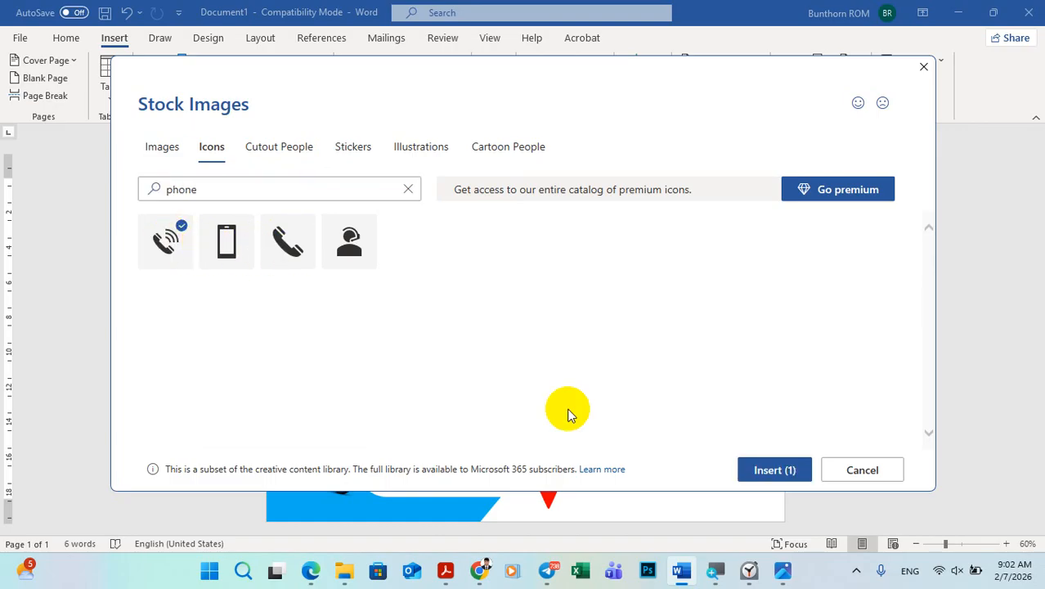
left_click(770, 469)
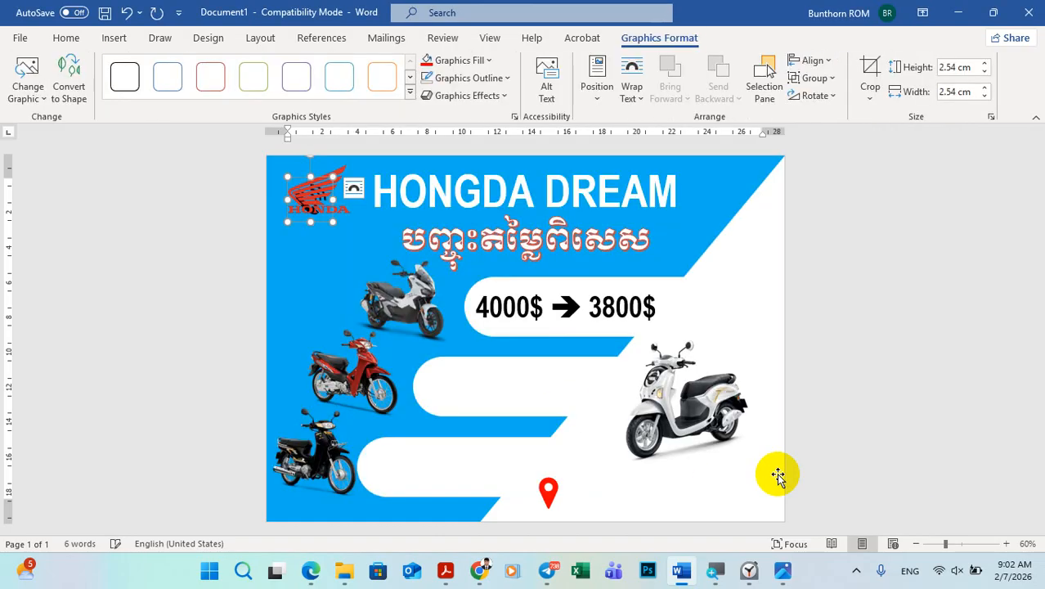
Step: Set the phone icon's text wrapping to In Front of Text and place it right of the red location pin, below the white scooter
left_click(354, 190)
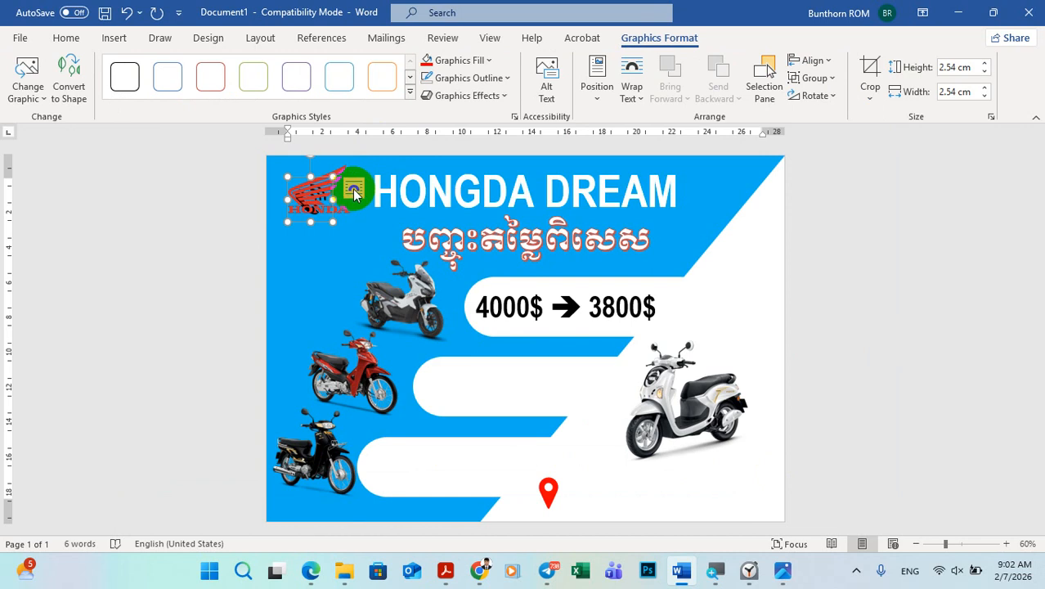
left_click(354, 191)
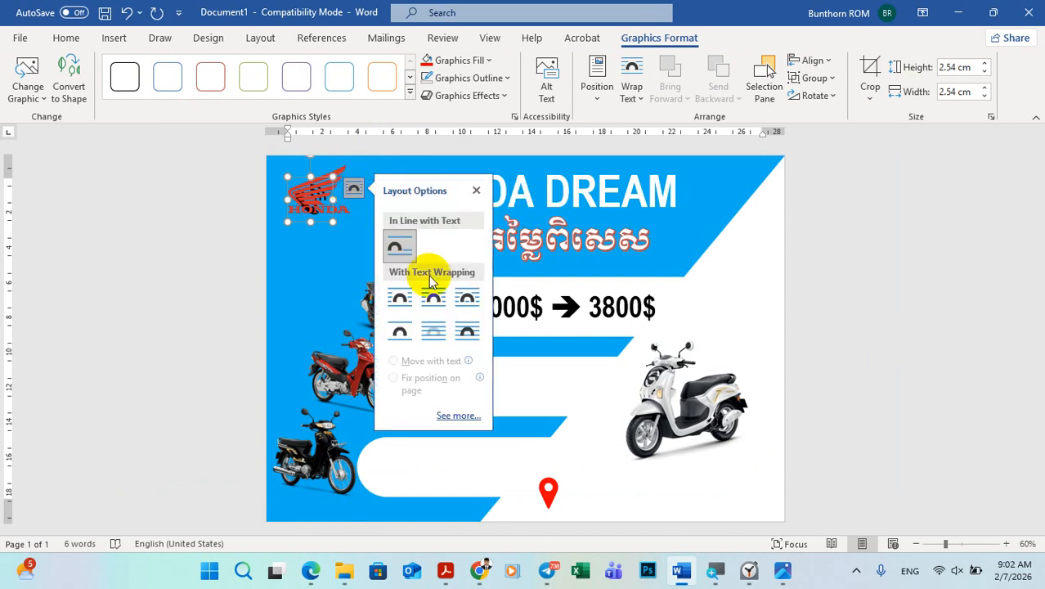
left_click(467, 332)
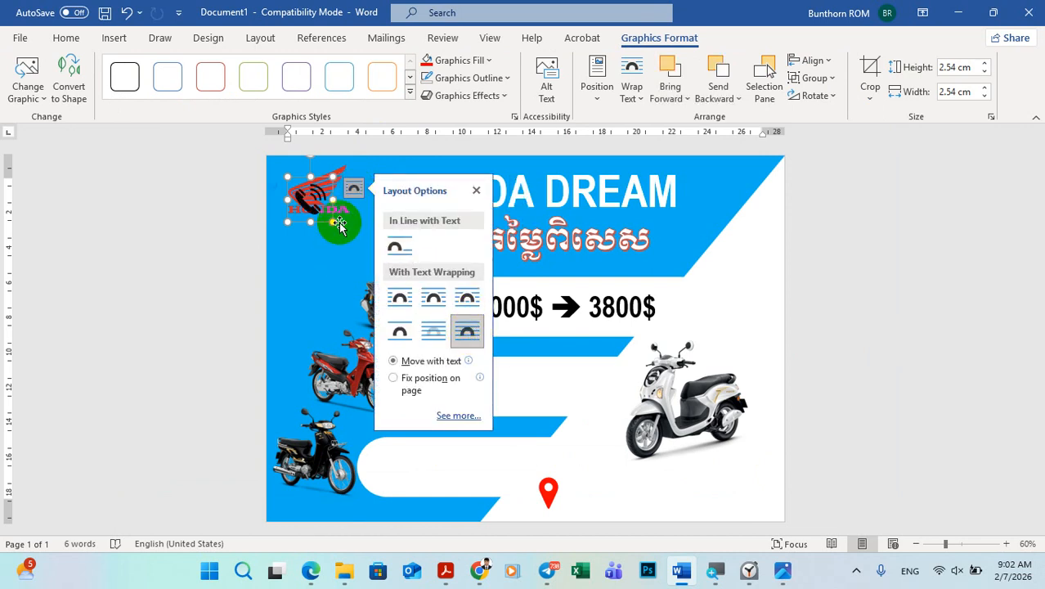
left_click_drag(307, 193, 642, 497)
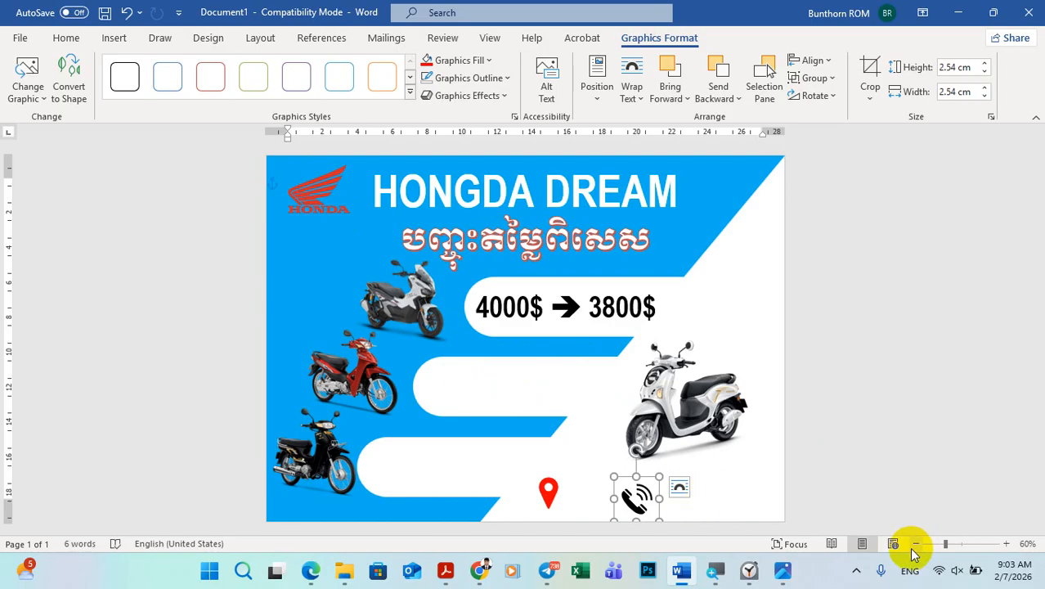
left_click_drag(641, 495, 636, 487)
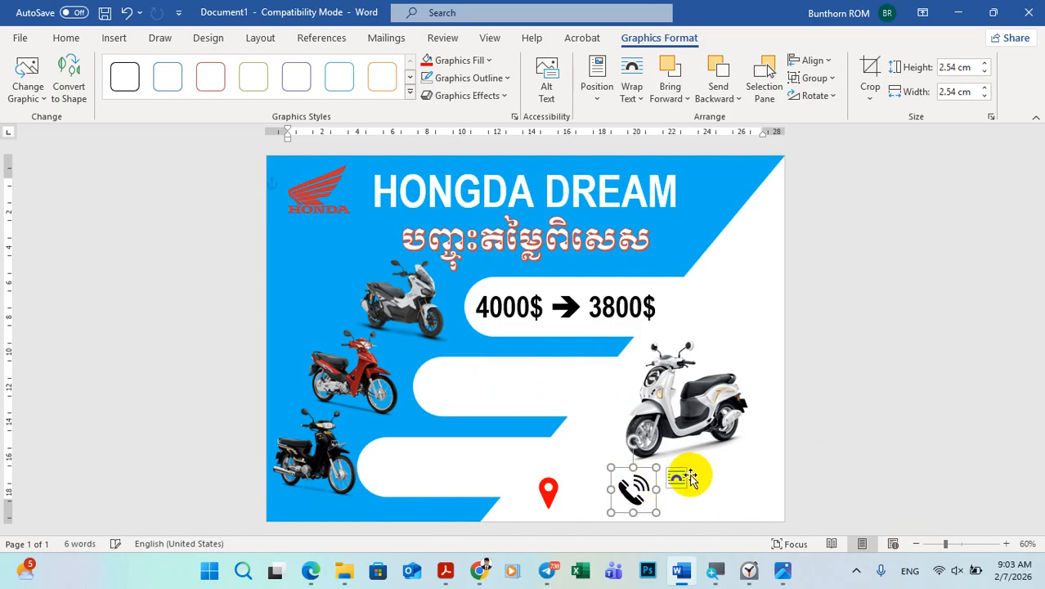
Step: Fill the phone icon with the standard Green colour
left_click(460, 60)
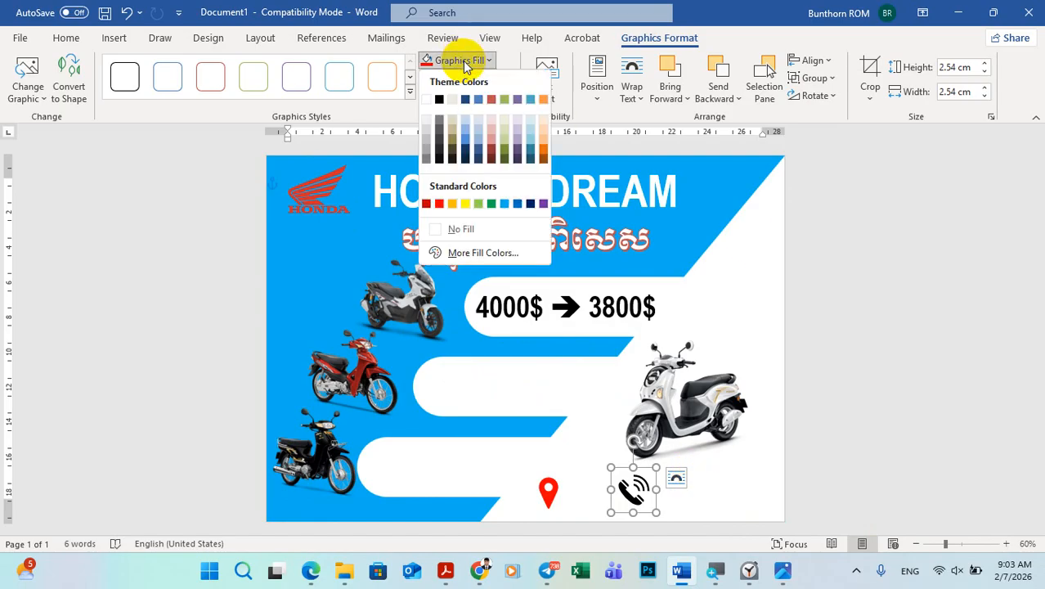
left_click(492, 205)
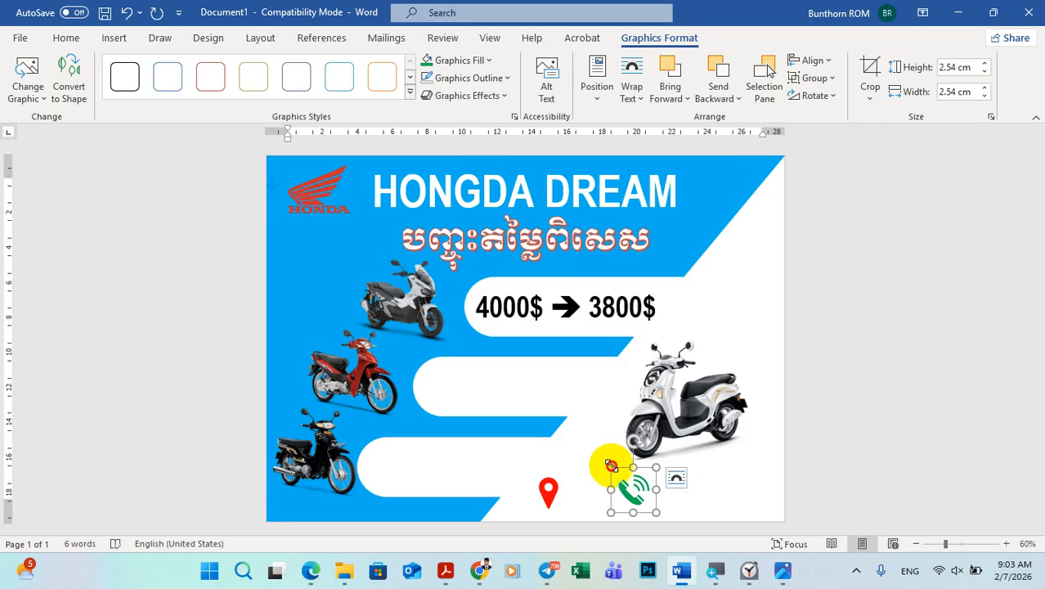
Step: Shrink the phone icon slightly and move it further right of the location pin, level with it
left_click_drag(611, 466, 623, 471)
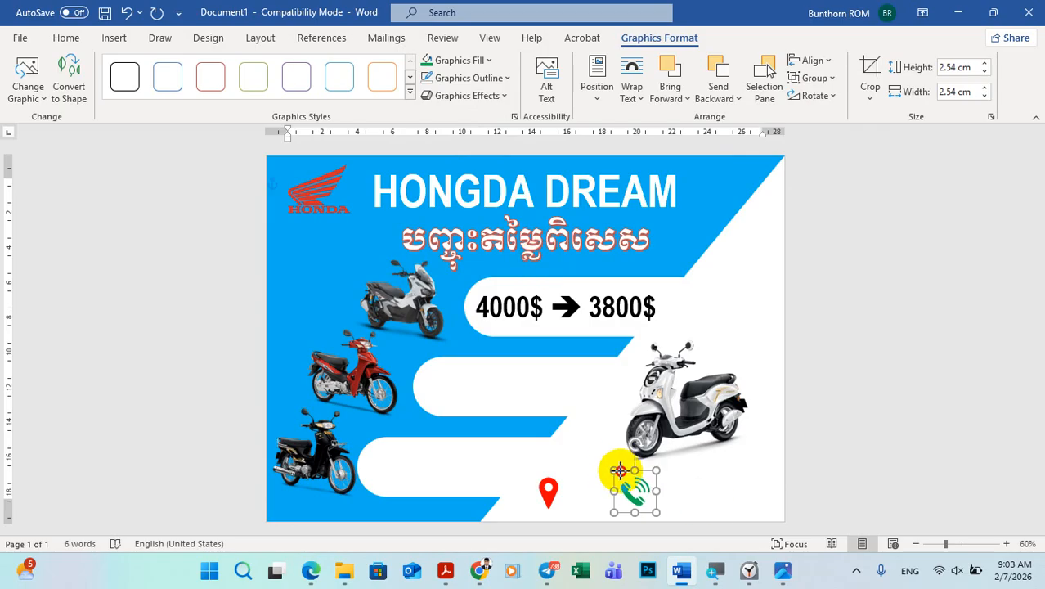
left_click(809, 485)
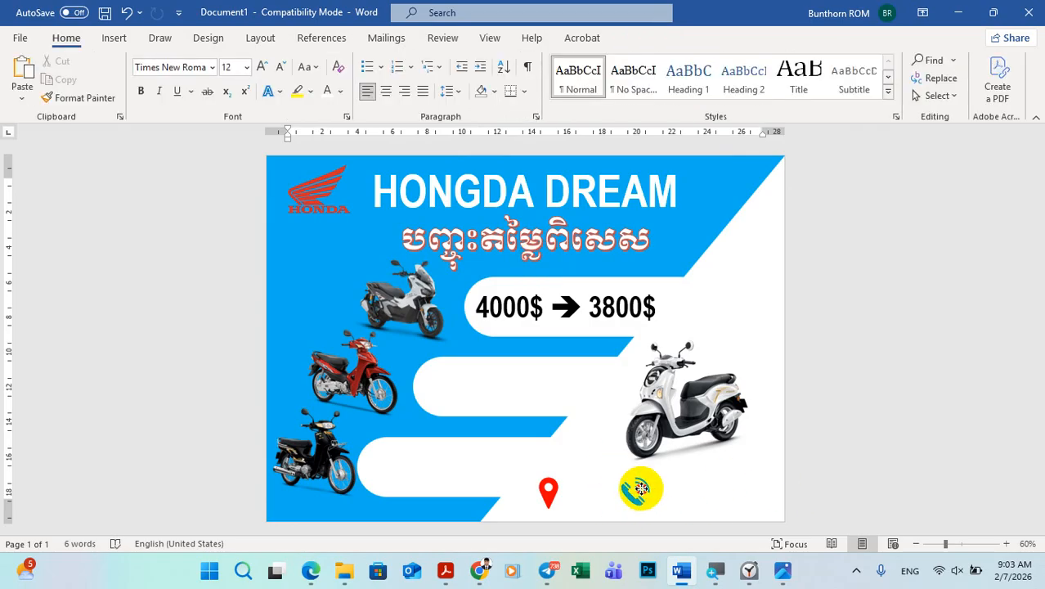
left_click_drag(640, 488, 671, 490)
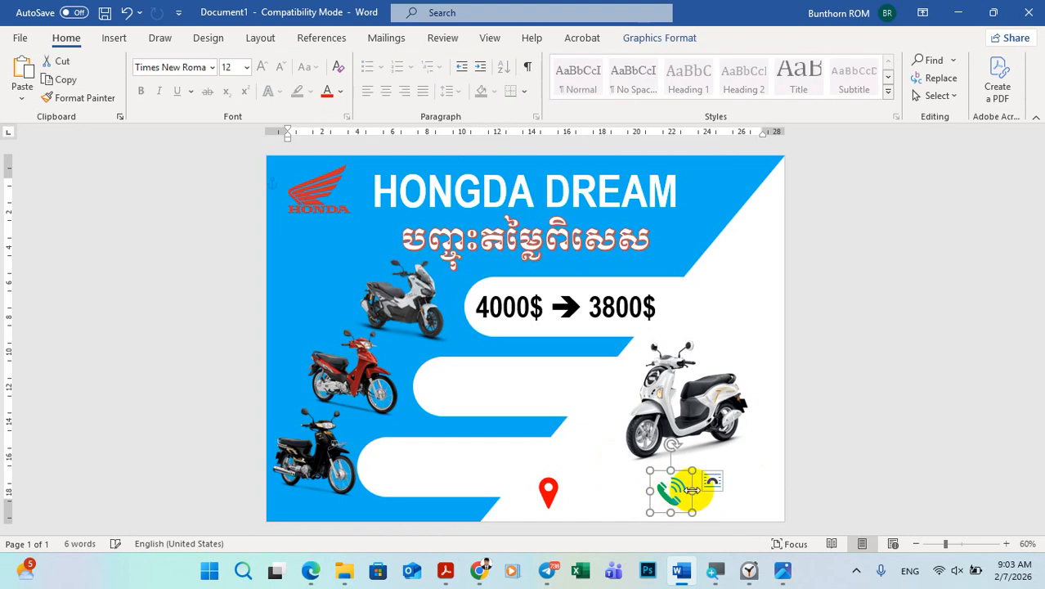
left_click(880, 415)
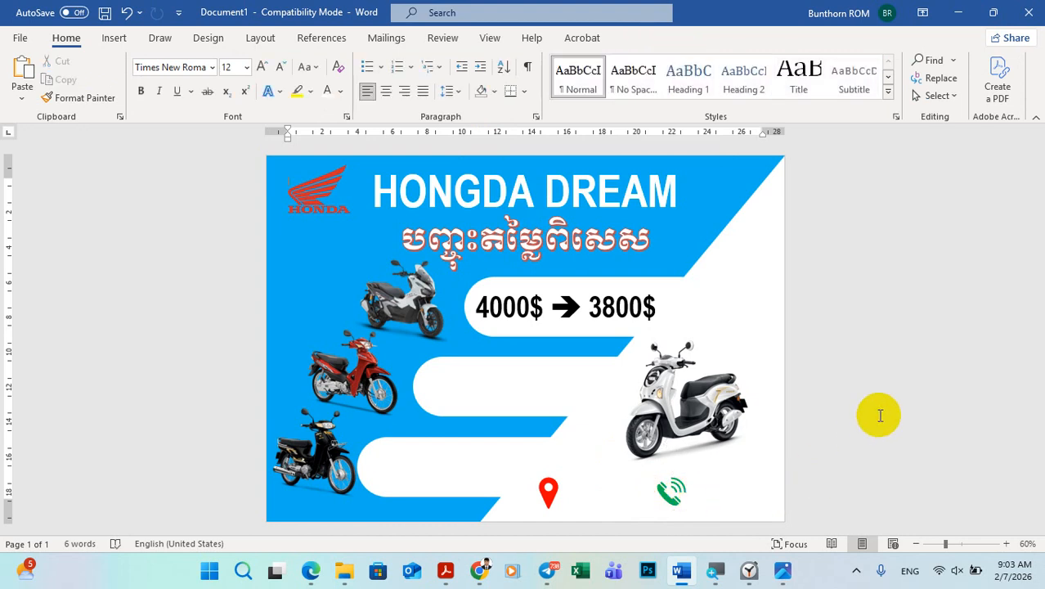